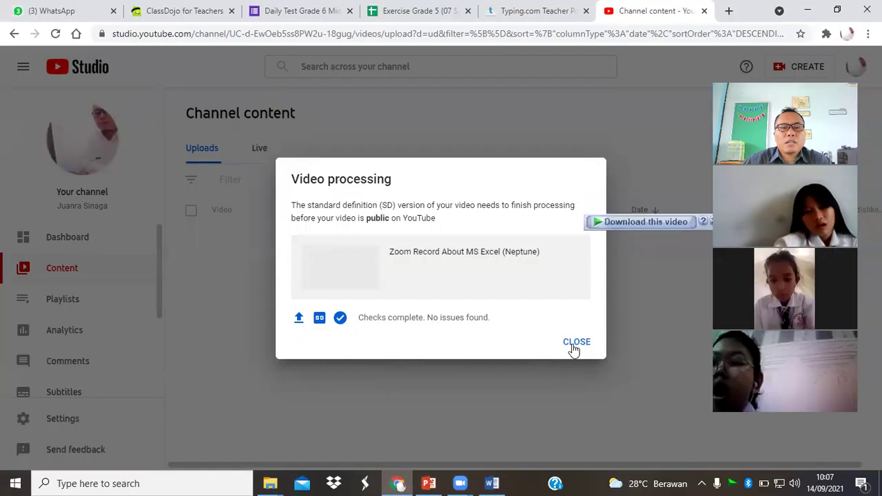
# Close YouTube Studio's video processing notice and return to the Typing.com Neptune Class page
pyautogui.click(574, 345)
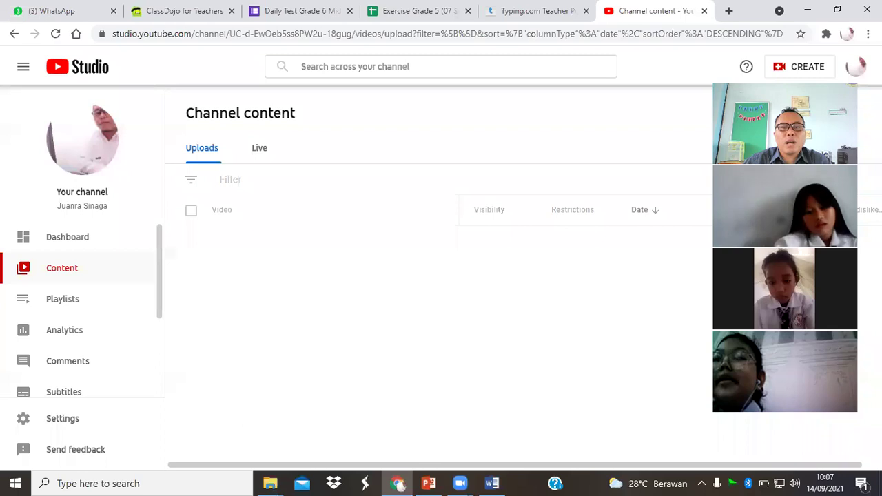
pyautogui.hotkey('ctrl', 'shift', 'Tab')
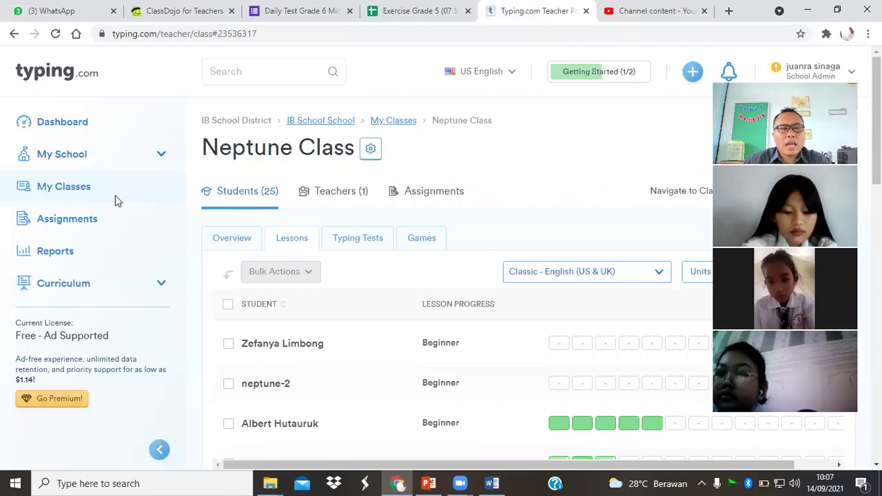
# Open Jupiter Class from My Classes and review its students' Beginner and Tech Readiness progress
pyautogui.click(62, 192)
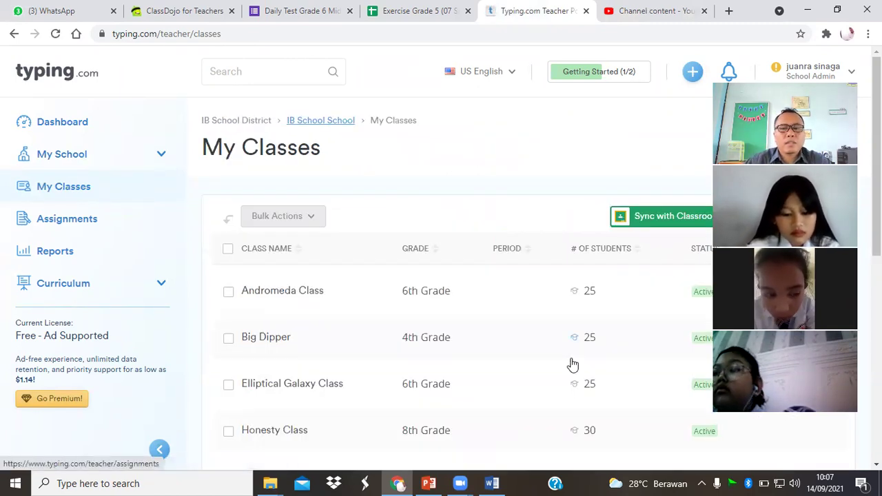
pyautogui.scroll(-2, 300, 324)
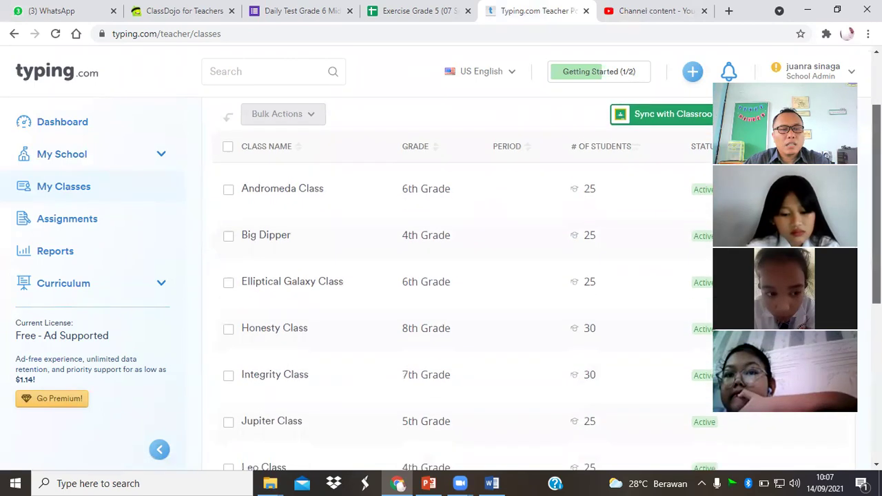
pyautogui.scroll(-1, 300, 324)
pyautogui.scroll(-1, 300, 323)
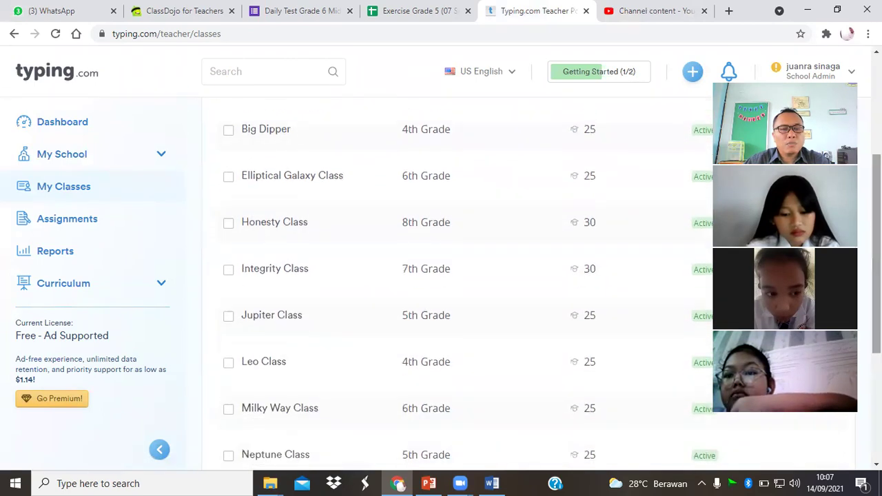
pyautogui.click(293, 317)
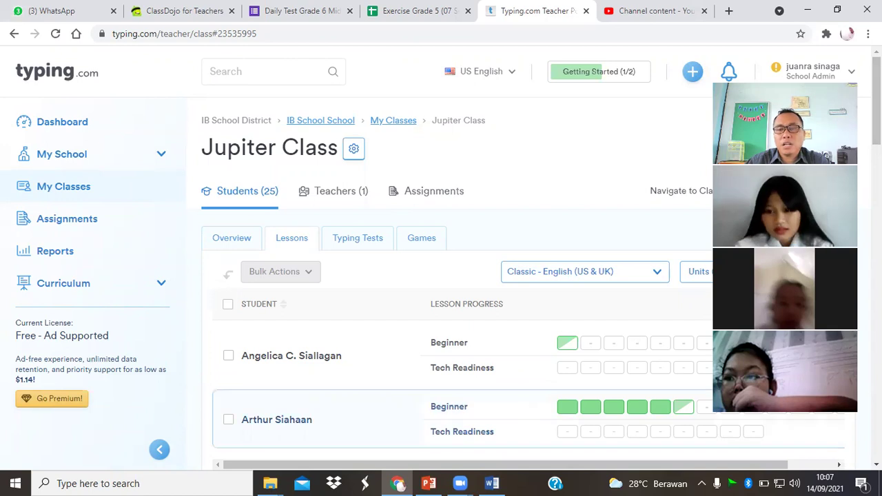
pyautogui.scroll(-1, 455, 275)
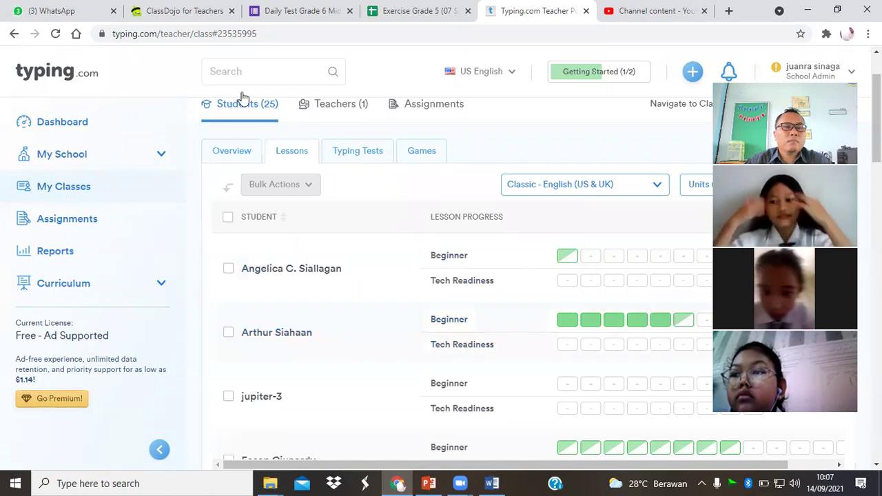
# Award a 5 JUPITER student Responsibility points in ClassDojo (160 to 164), then return to Typing.com
pyautogui.click(175, 20)
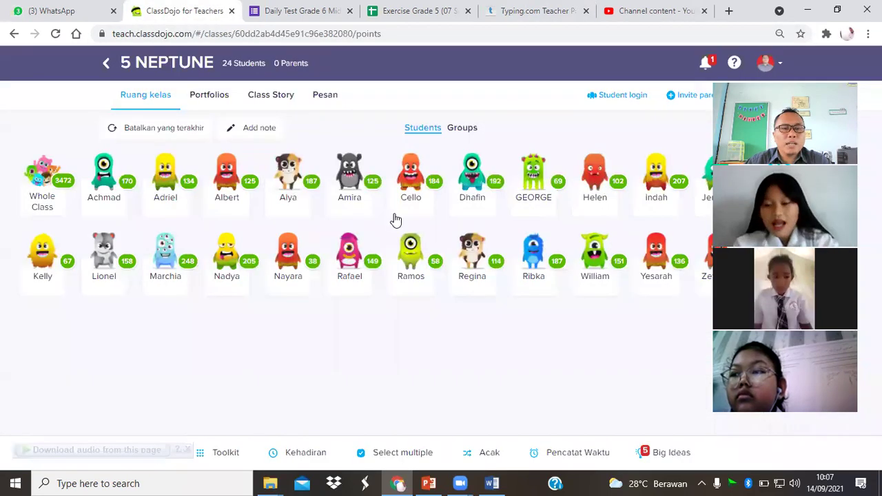
pyautogui.click(106, 62)
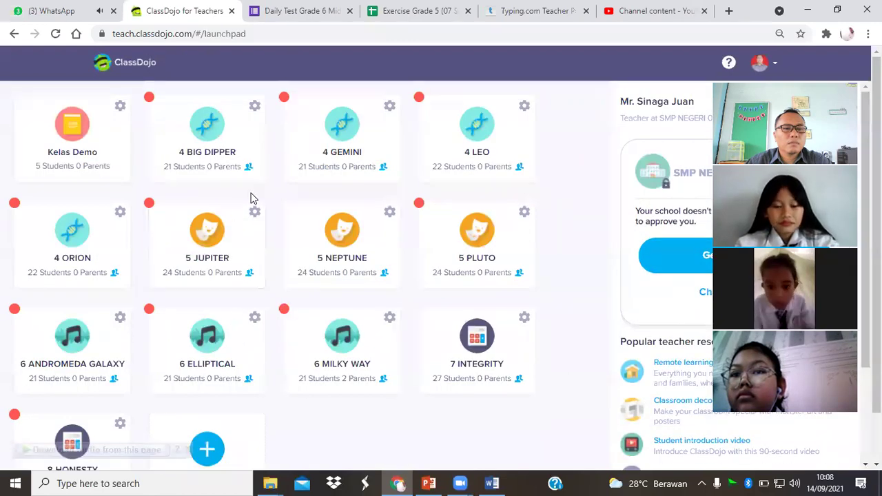
pyautogui.click(190, 253)
pyautogui.click(185, 202)
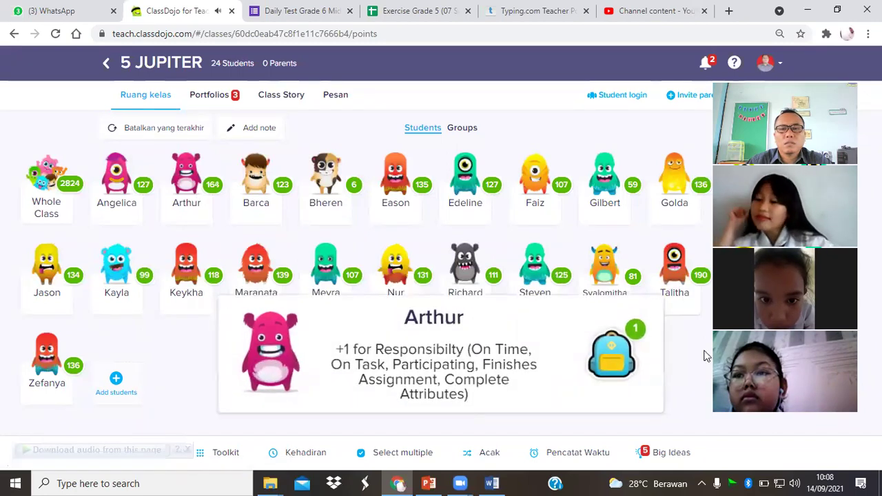
pyautogui.click(513, 11)
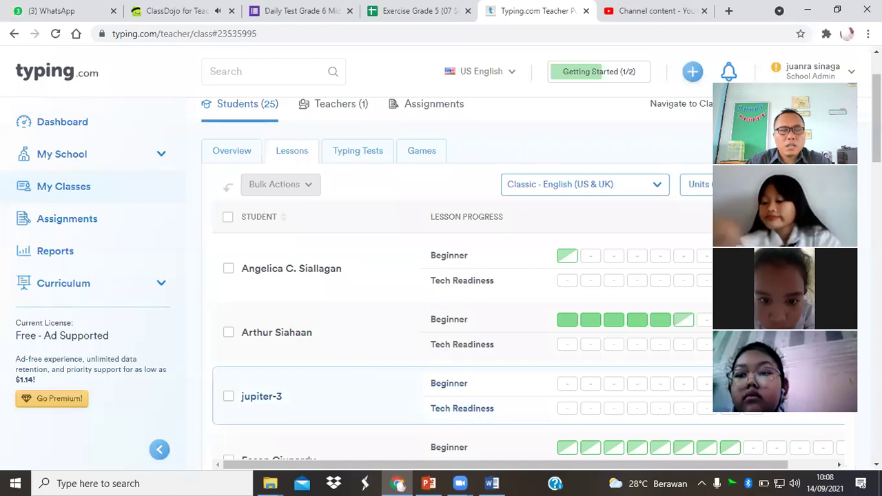
pyautogui.scroll(-2, 455, 290)
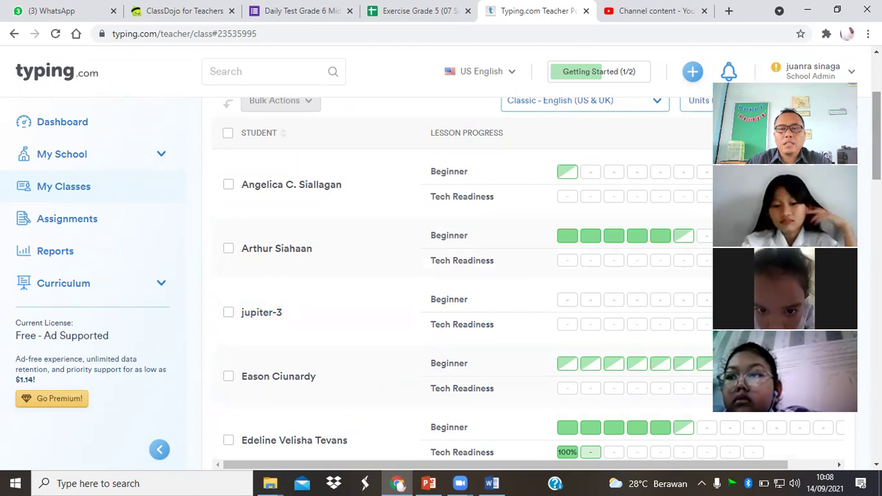
pyautogui.scroll(-1, 799, 207)
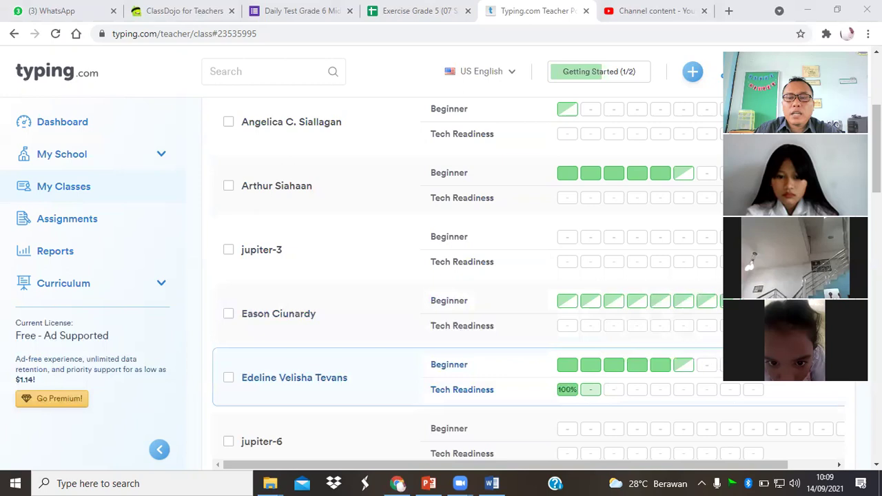
pyautogui.scroll(-1, 706, 322)
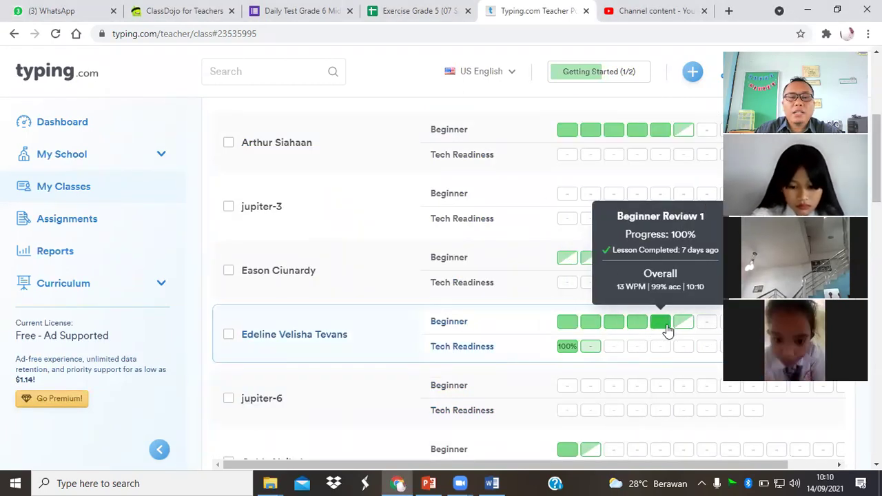
# Give a 5 JUPITER student repeated Responsibility points in ClassDojo (127 to 132), then return to Typing.com
pyautogui.click(176, 11)
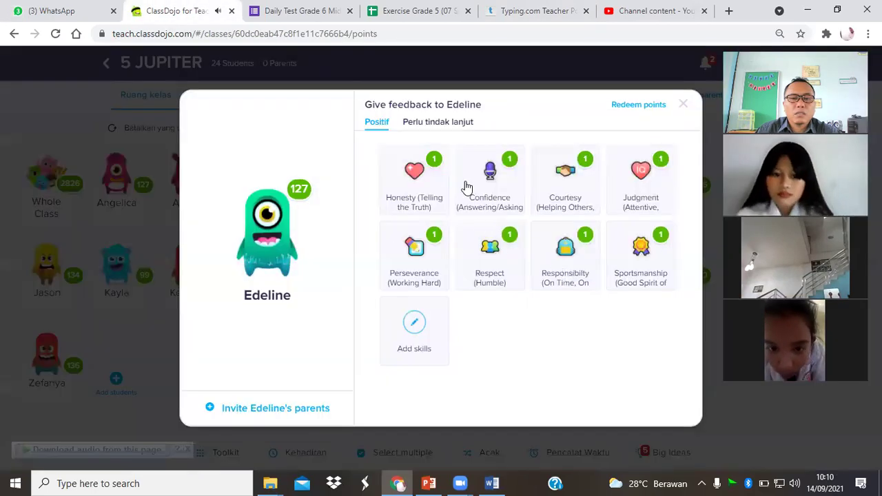
pyautogui.click(559, 266)
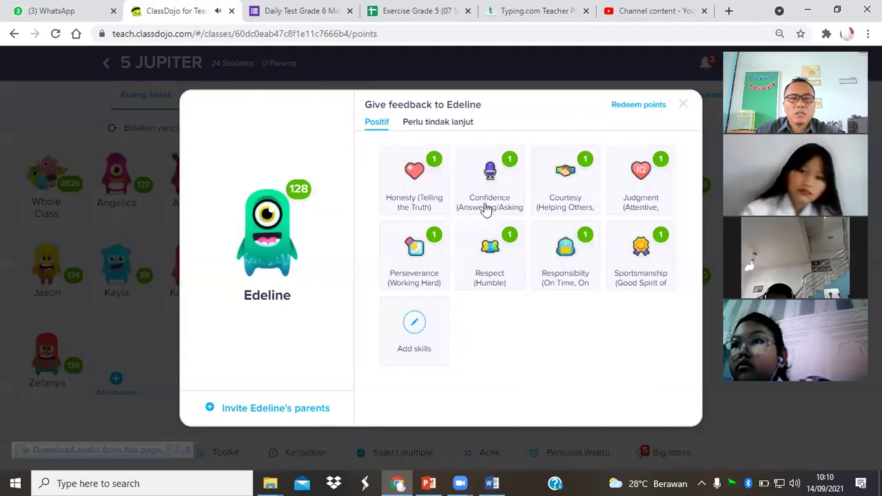
pyautogui.click(558, 263)
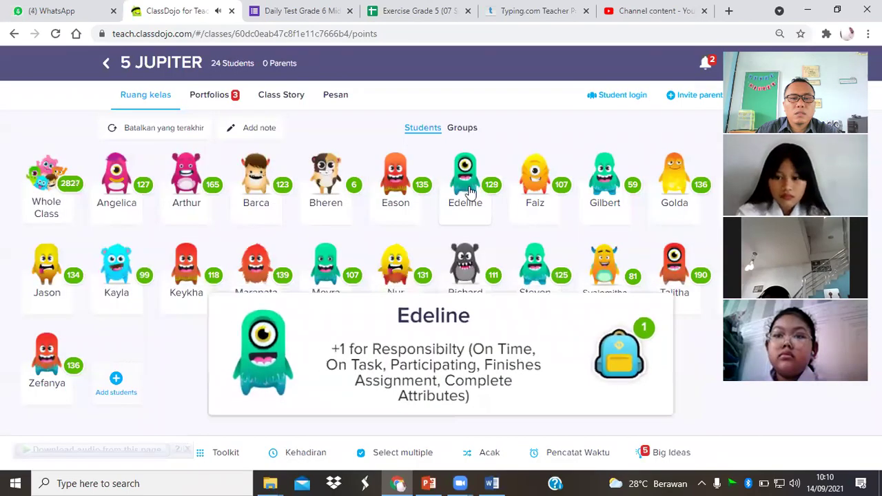
pyautogui.click(471, 190)
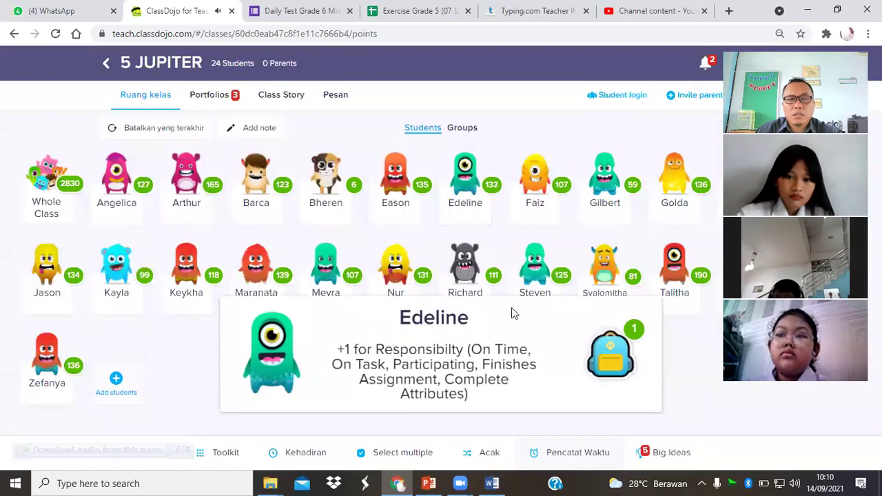
pyautogui.click(525, 11)
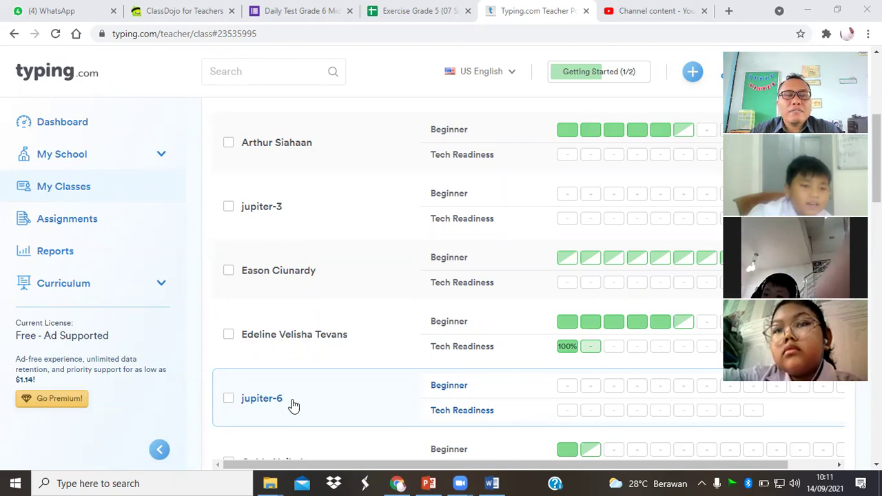
# Load typing.com in a new Chrome tab
pyautogui.click(730, 11)
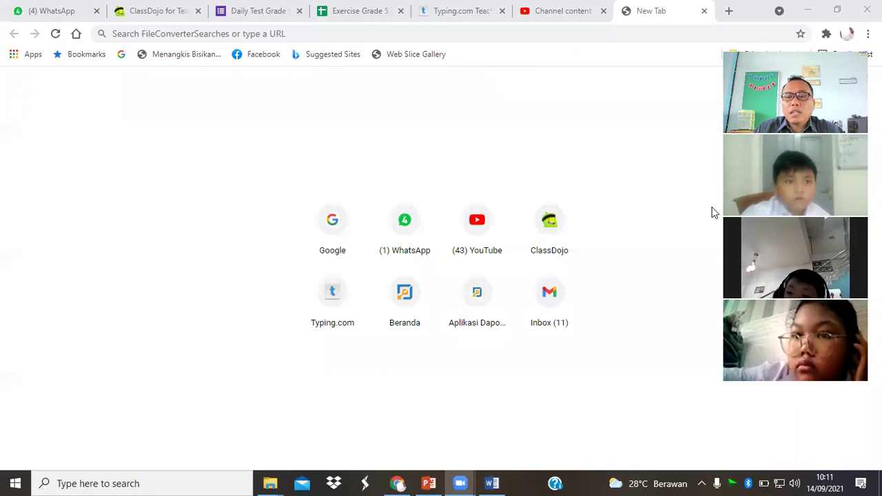
pyautogui.click(344, 33)
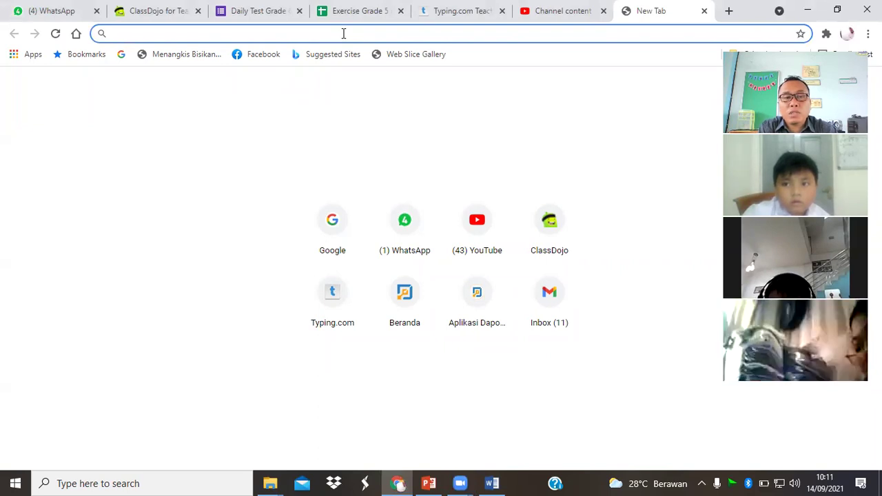
pyautogui.write('typ')
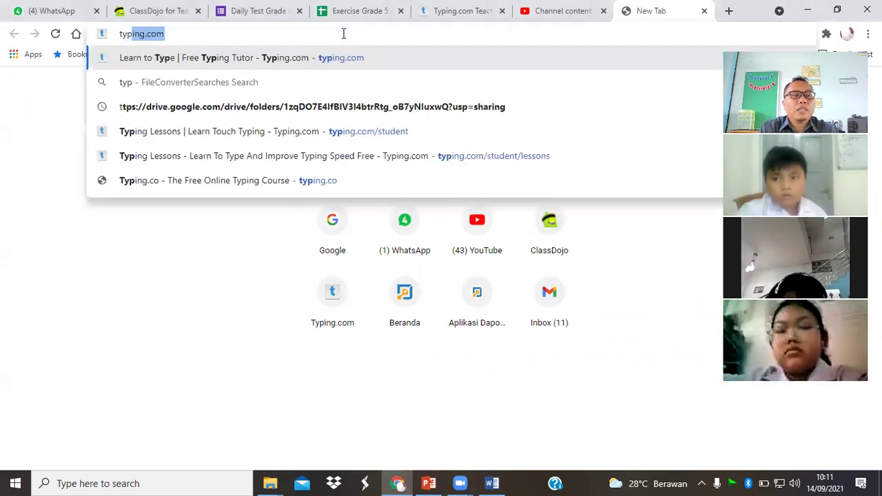
pyautogui.write('ing.com')
pyautogui.press('BackSpace')
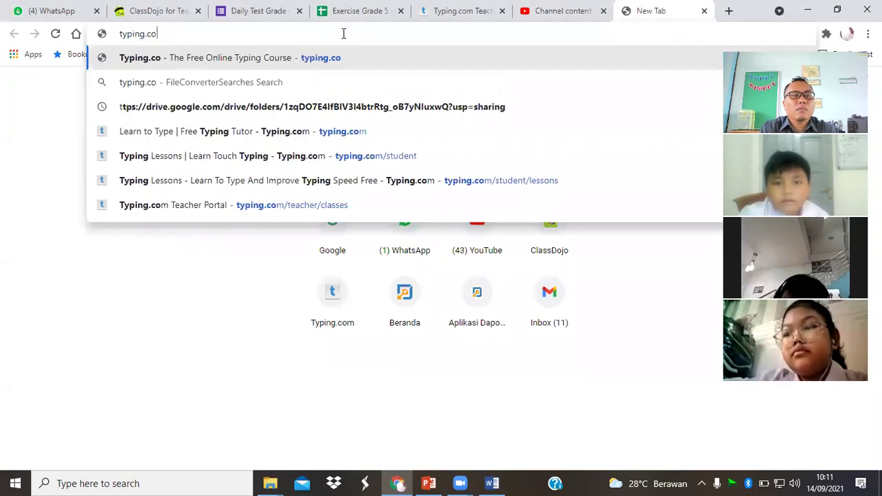
pyautogui.write('m')
pyautogui.press('Return')
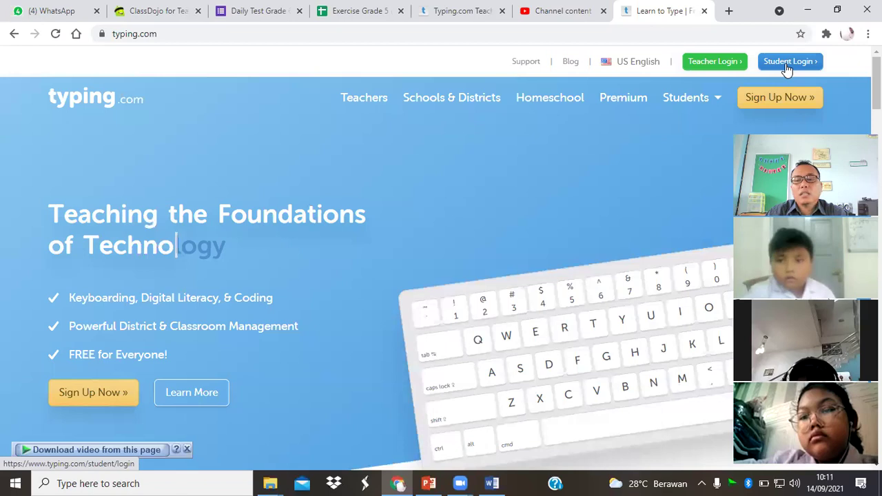
# Go to Student Login and enter the student's username
pyautogui.click(786, 67)
pyautogui.click(786, 66)
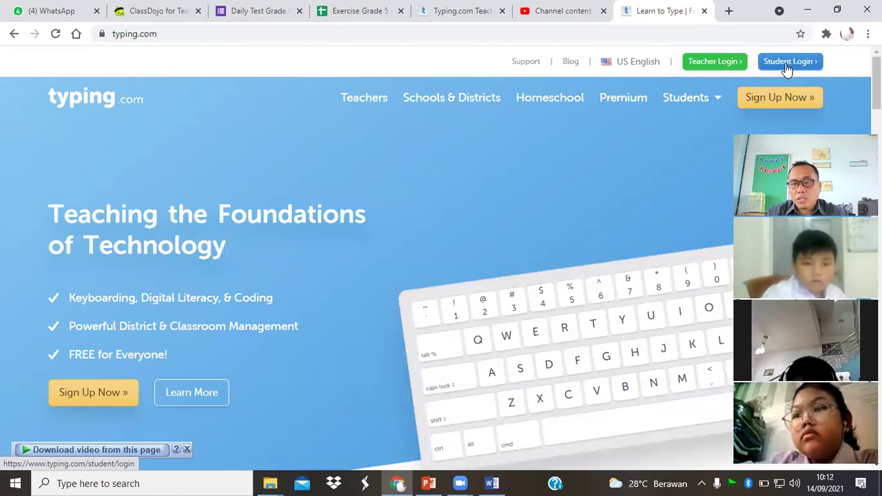
pyautogui.click(786, 66)
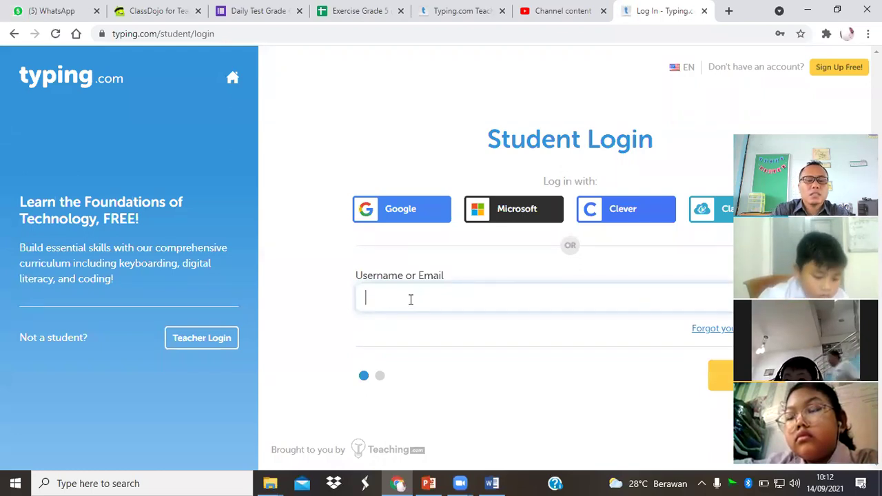
pyautogui.write('jupiter-6')
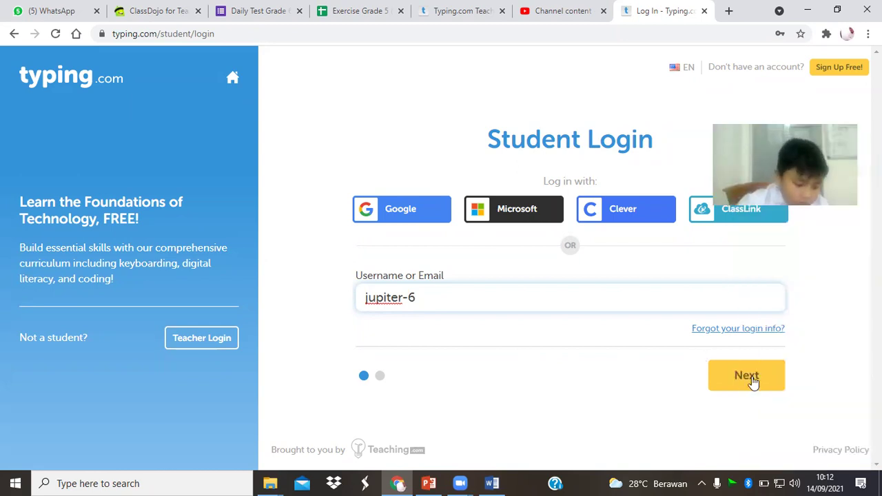
pyautogui.click(752, 376)
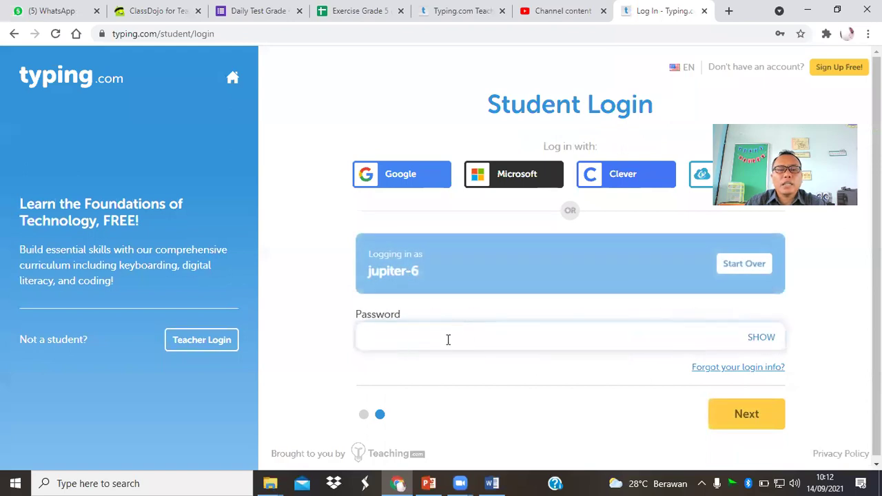
# Enter and reveal the student's password to verify it, then sign in
pyautogui.click(448, 339)
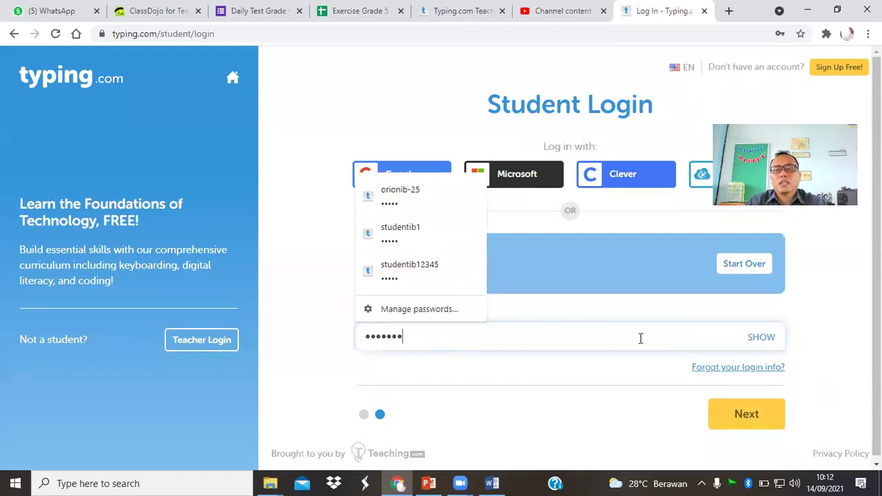
pyautogui.click(762, 337)
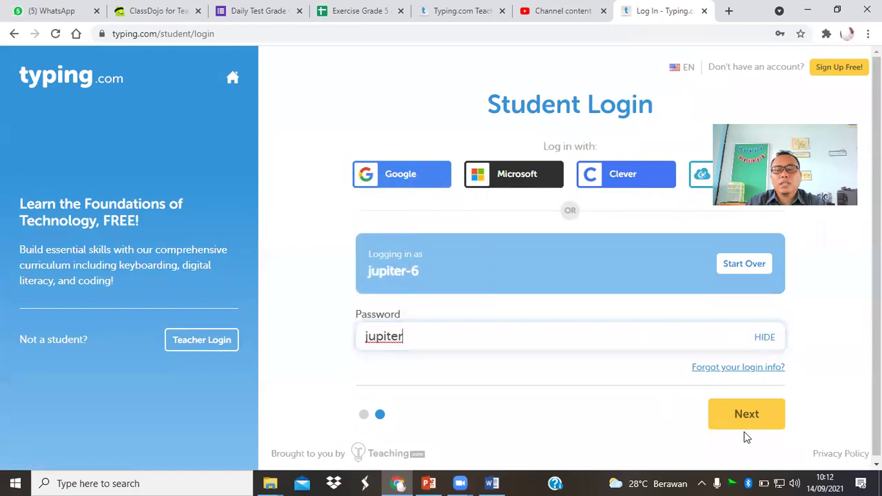
pyautogui.click(754, 419)
pyautogui.click(756, 425)
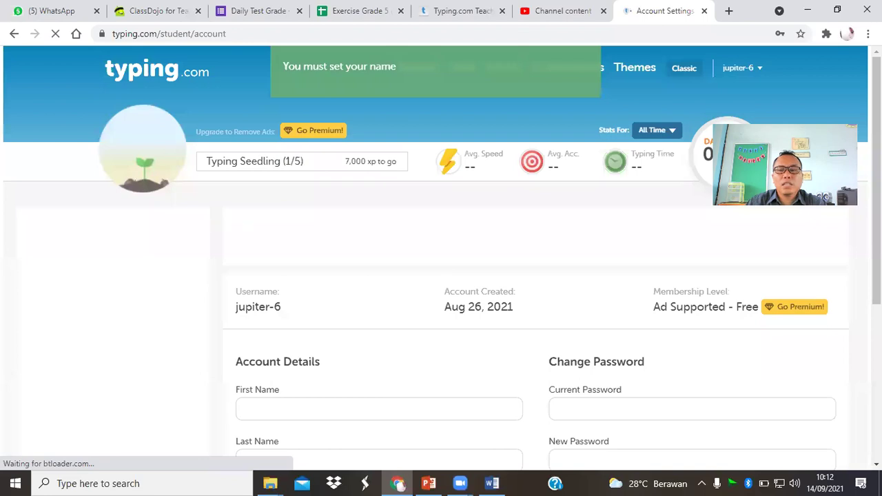
# Fill in the student's first and last name in Account Details
pyautogui.scroll(-1, 287, 386)
pyautogui.click(302, 349)
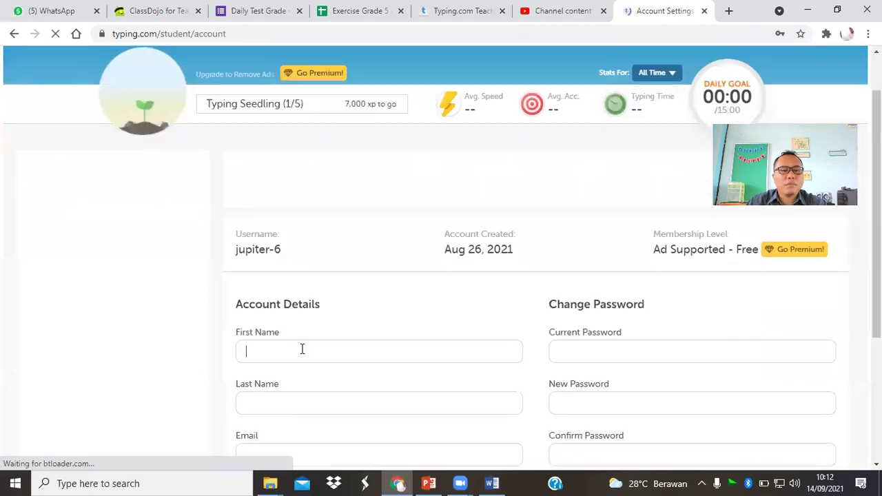
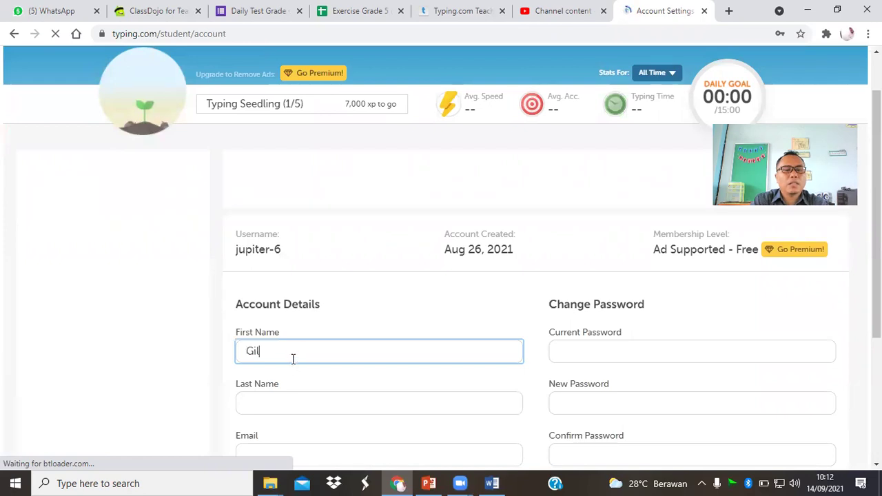
pyautogui.click(384, 372)
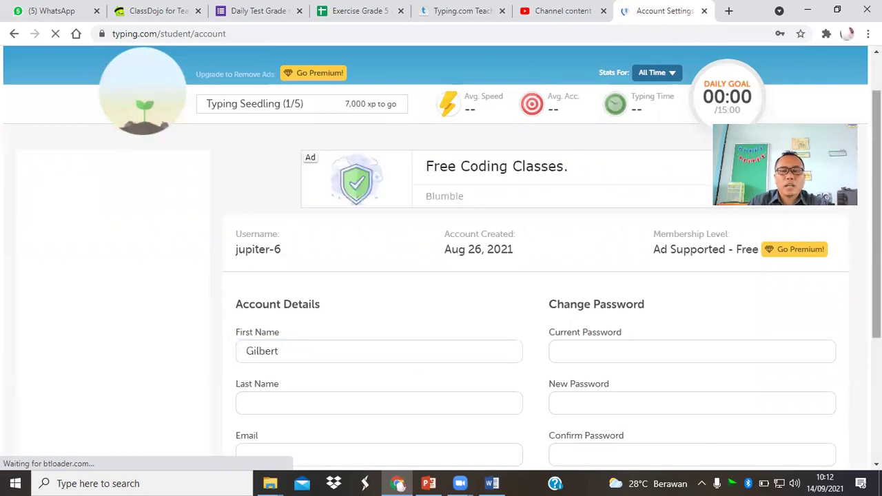
pyautogui.scroll(-1, 480, 383)
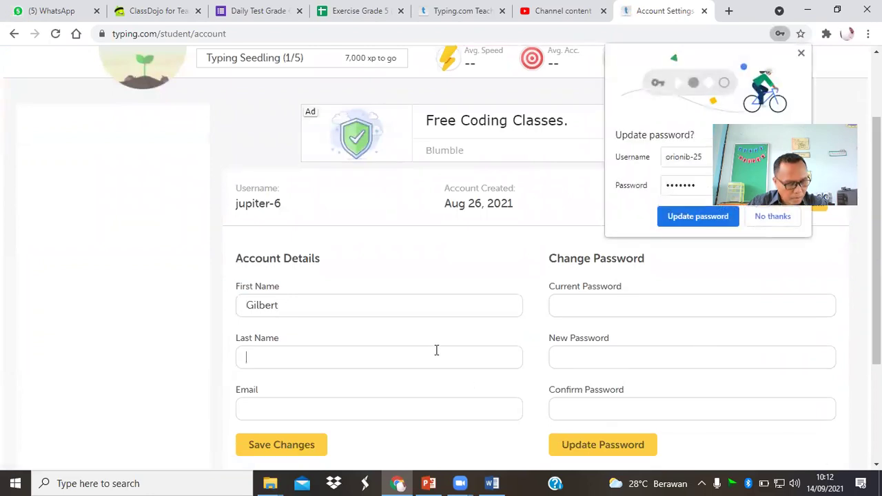
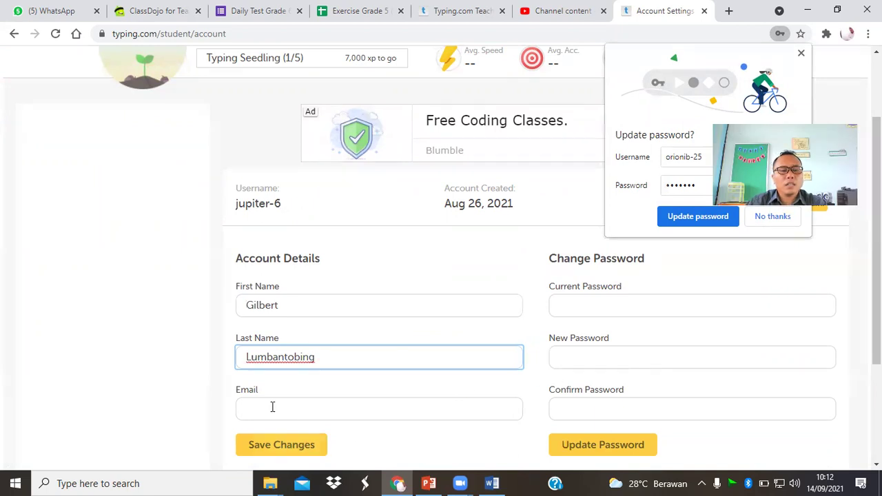
# Save the profile changes, dismiss Chrome's password prompt, and return to the teacher tab
pyautogui.click(263, 448)
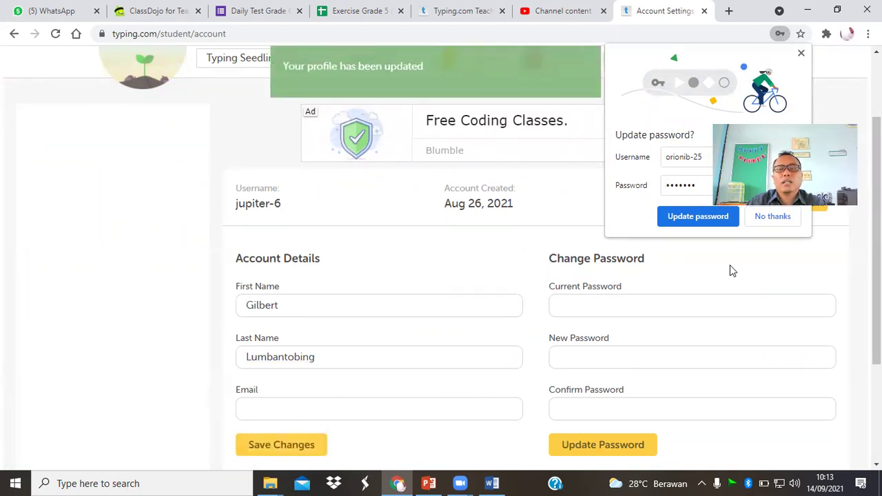
pyautogui.click(770, 217)
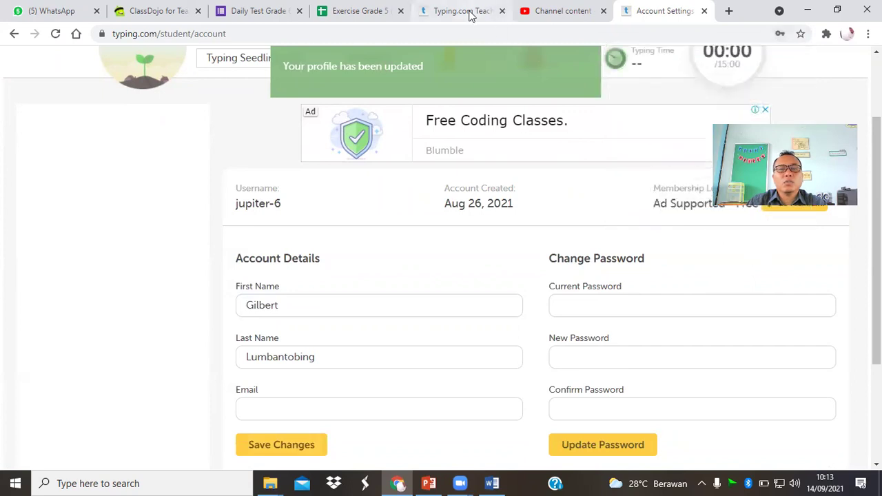
pyautogui.click(470, 12)
# Reload the Jupiter Class roster and scroll to find the student's updated full name
pyautogui.scroll(1, 390, 329)
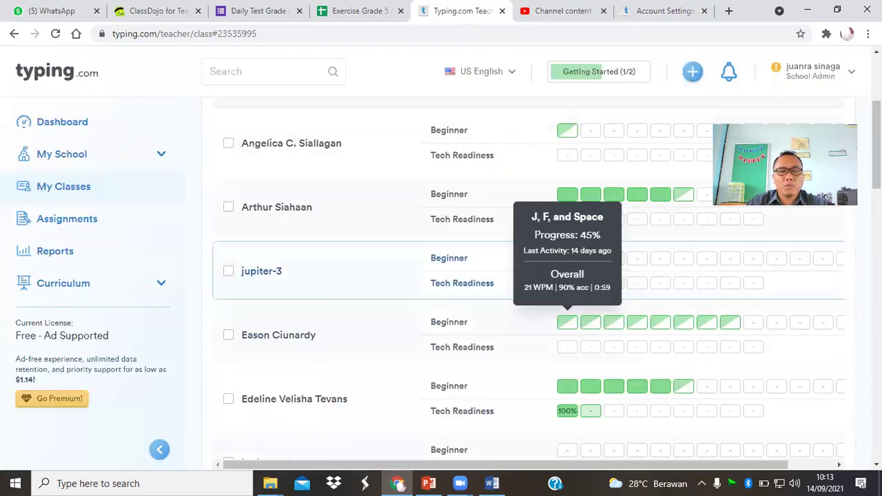
pyautogui.scroll(-1, 570, 317)
pyautogui.scroll(-1, 551, 276)
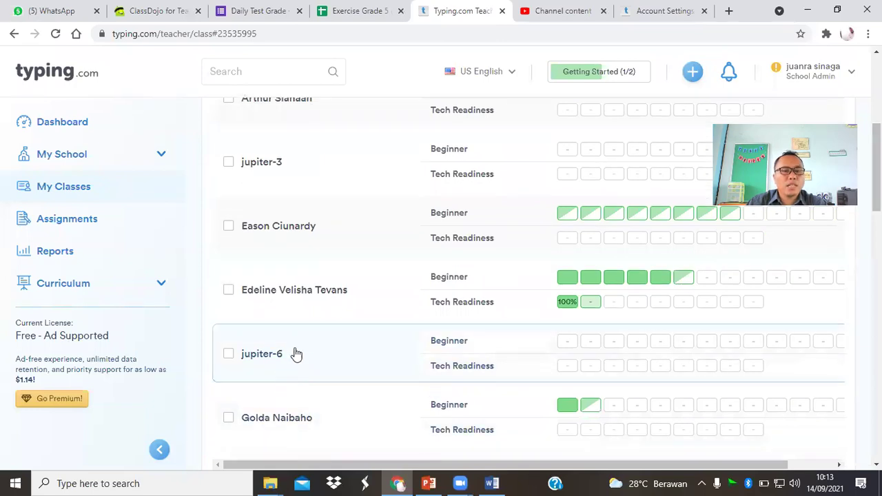
pyautogui.click(56, 36)
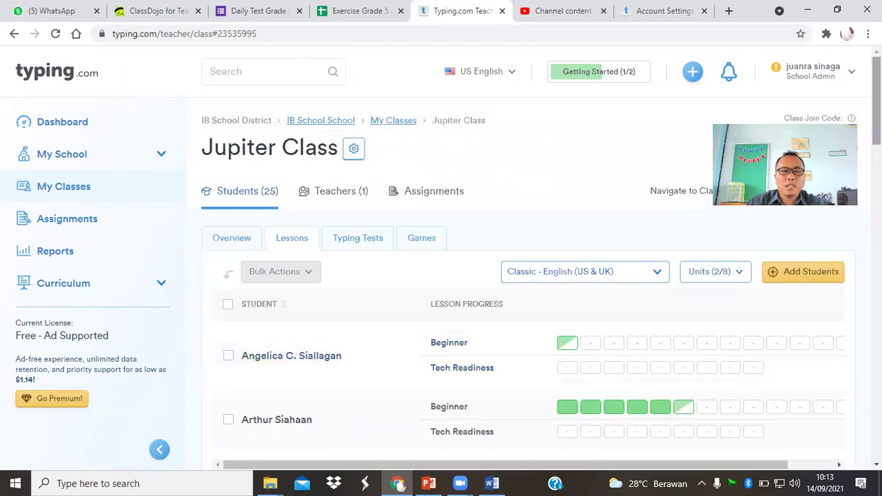
pyautogui.scroll(-2, 523, 275)
pyautogui.scroll(-1, 523, 275)
pyautogui.scroll(-1, 524, 276)
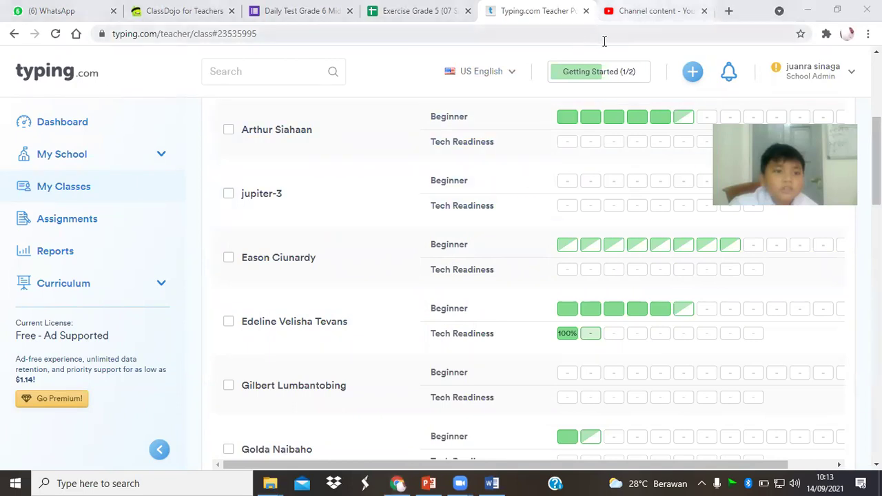
# Open typing.com in a new tab and go to its Student Login page
pyautogui.click(731, 11)
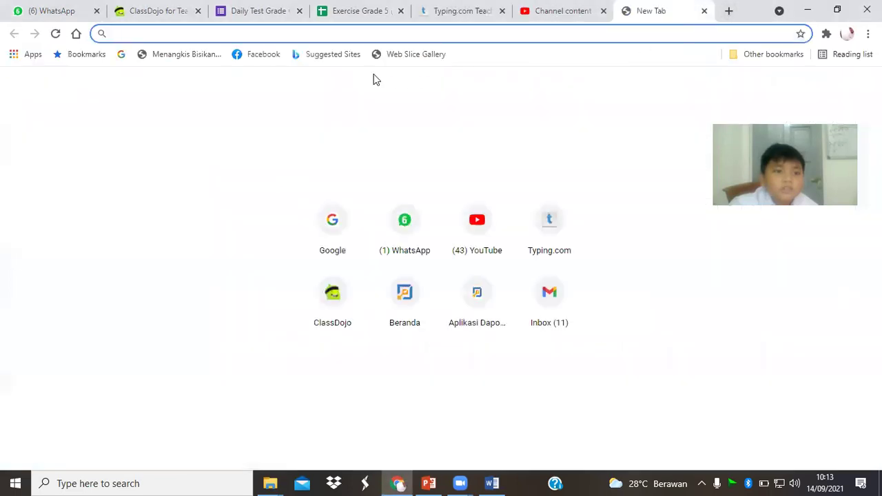
pyautogui.write('ty')
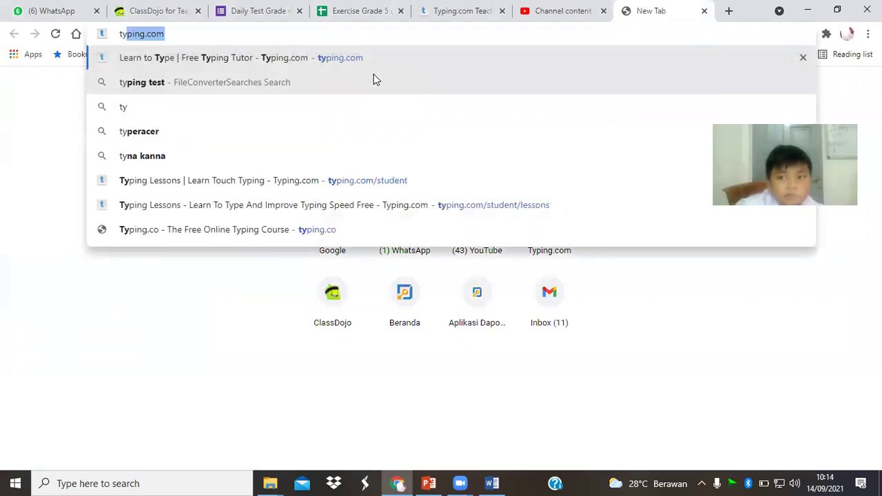
pyautogui.press('Return')
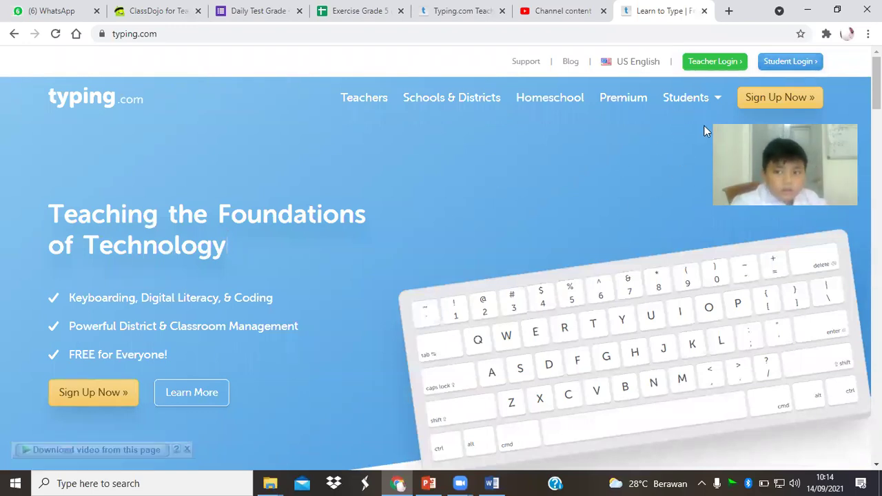
pyautogui.click(796, 70)
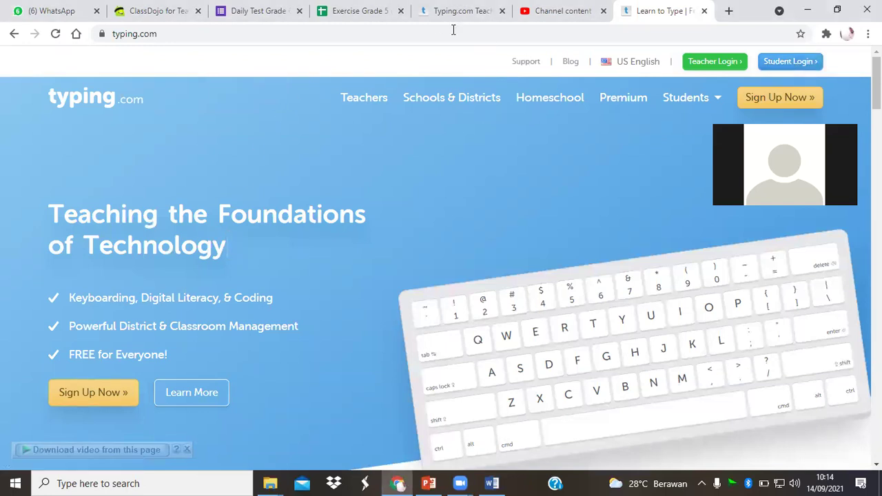
pyautogui.moveTo(779, 97)
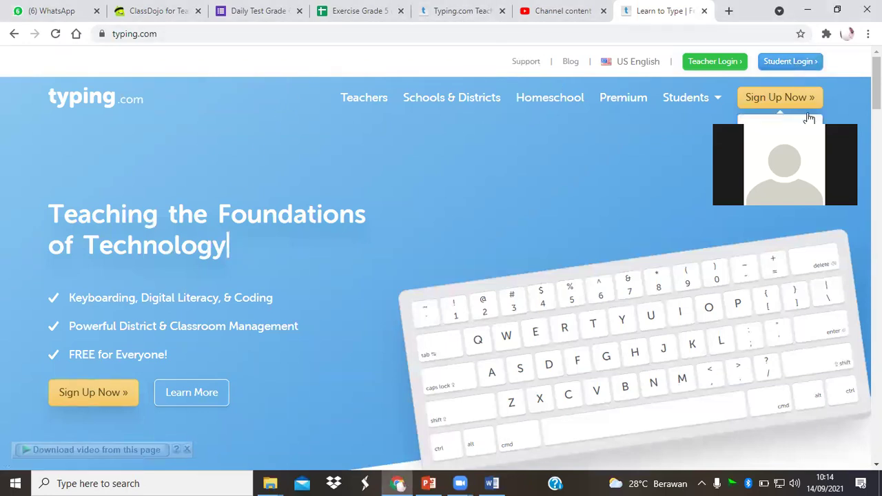
# Switch back to the Jupiter Class roster and scroll through students' Beginner and Tech Readiness progress
pyautogui.hotkey('ctrl', 'shift', 'Tab')
pyautogui.hotkey('ctrl', 'shift', 'Tab')
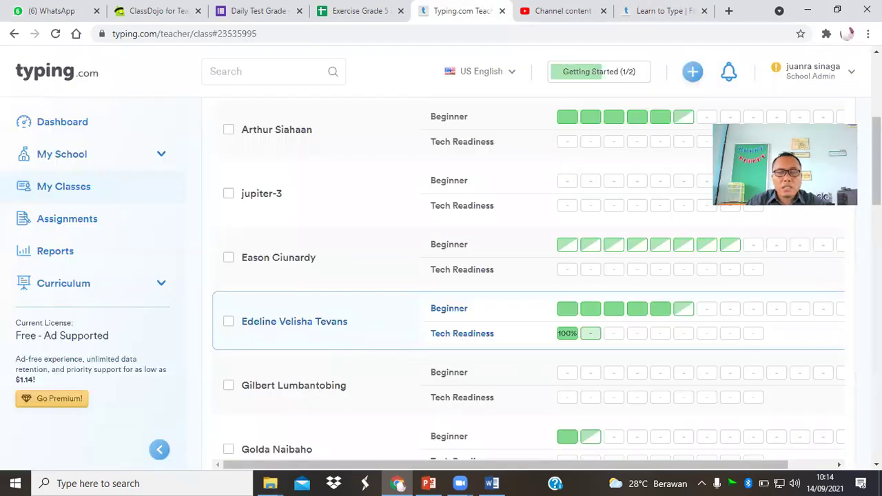
pyautogui.scroll(-4, 822, 242)
pyautogui.scroll(1, 551, 276)
pyautogui.scroll(-2, 551, 276)
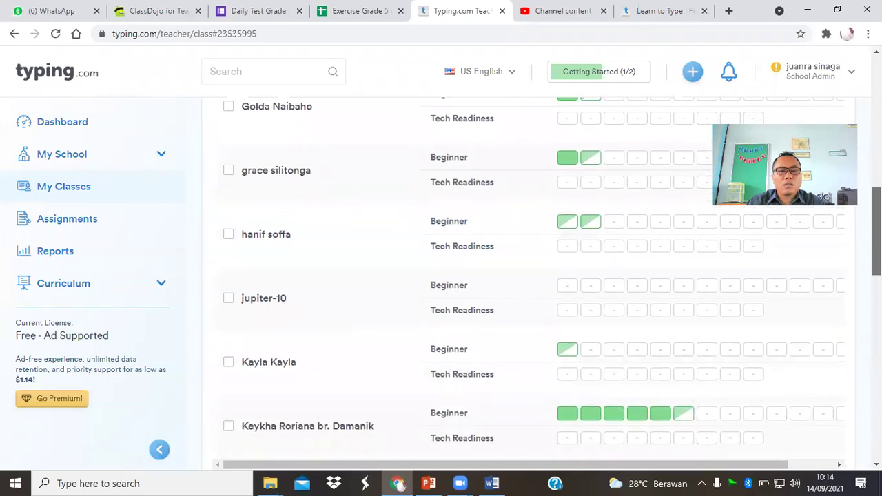
pyautogui.scroll(-1, 524, 276)
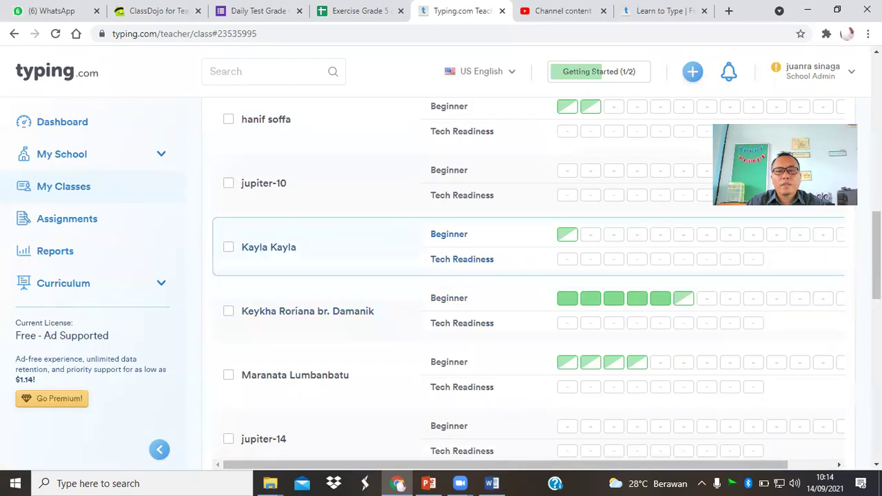
pyautogui.scroll(-1, 524, 276)
pyautogui.scroll(-1, 524, 275)
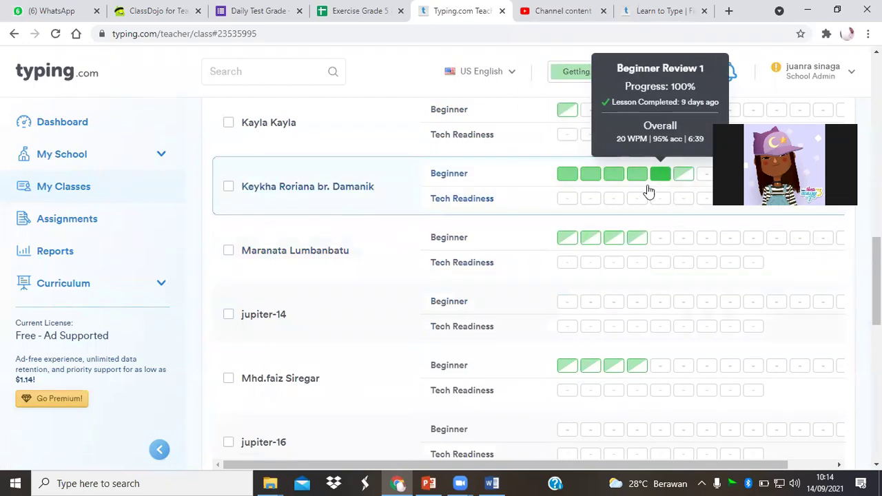
# Award a 5 JUPITER student positive points in ClassDojo, raising their score from 118 to 123
pyautogui.click(184, 13)
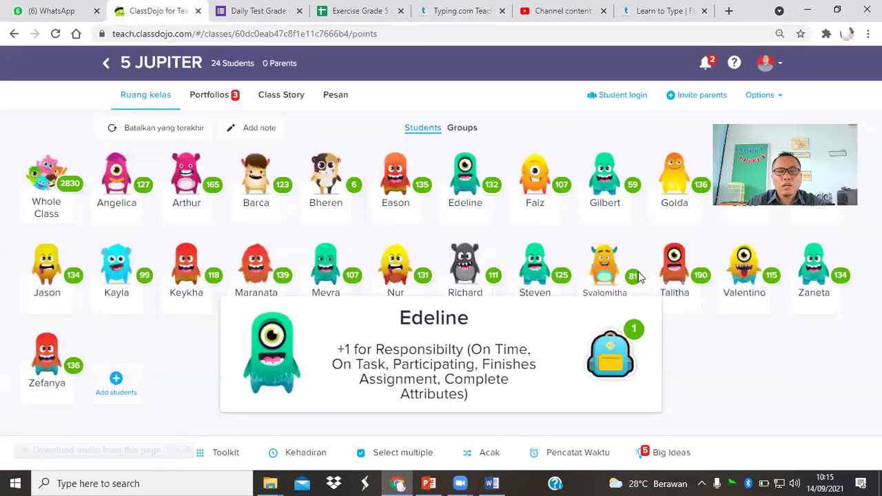
pyautogui.click(186, 268)
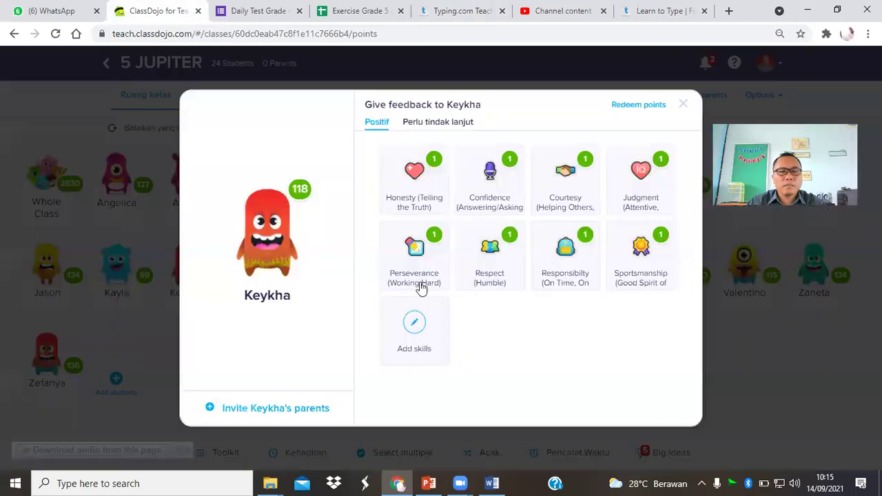
pyautogui.click(471, 282)
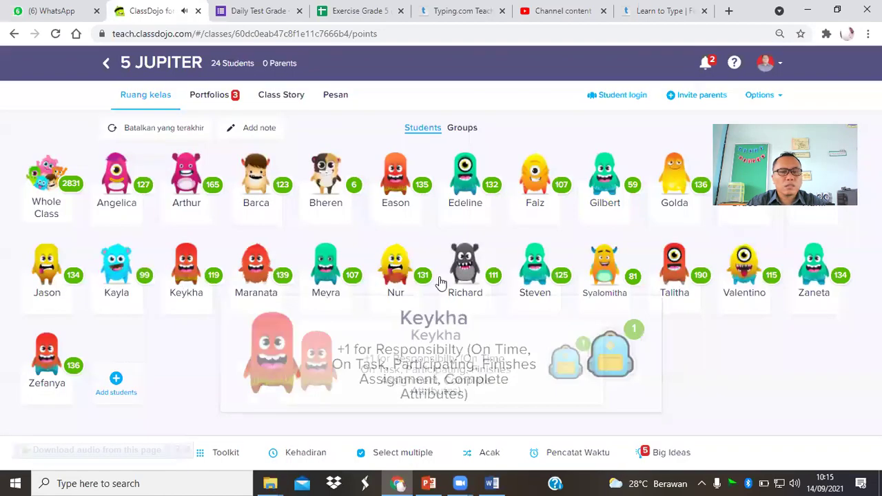
pyautogui.click(202, 295)
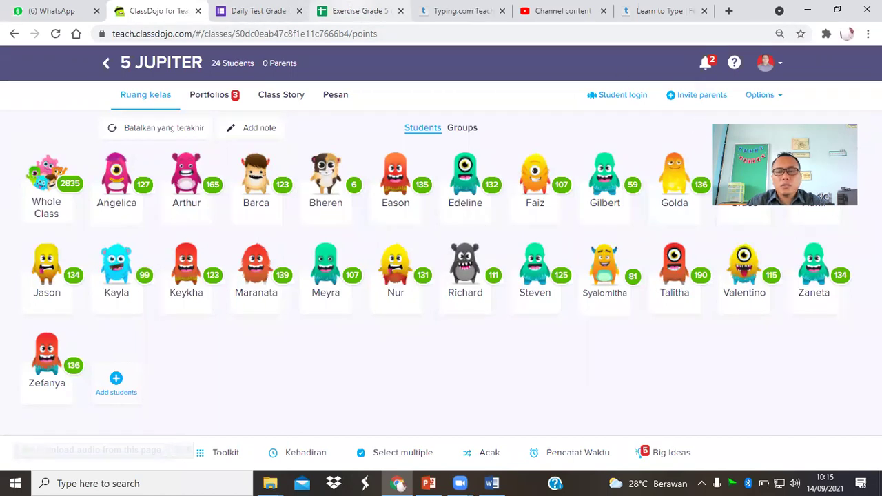
pyautogui.hotkey('ctrl', '5')
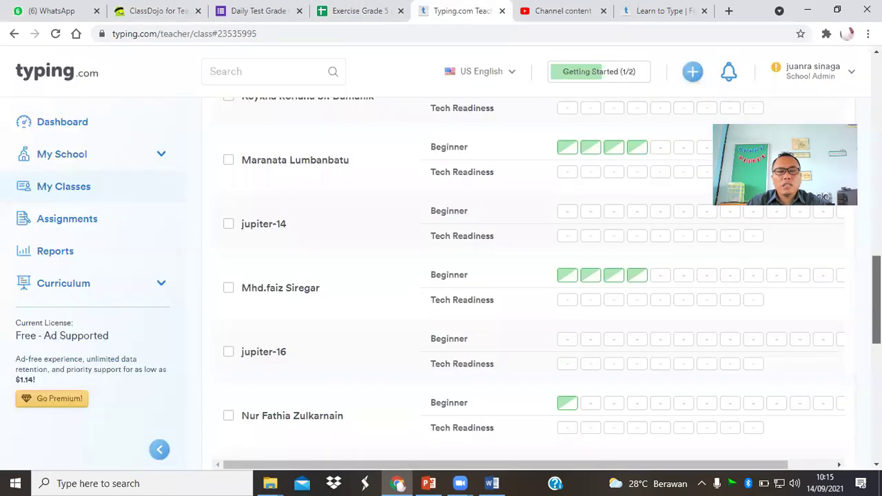
pyautogui.scroll(-1, 636, 253)
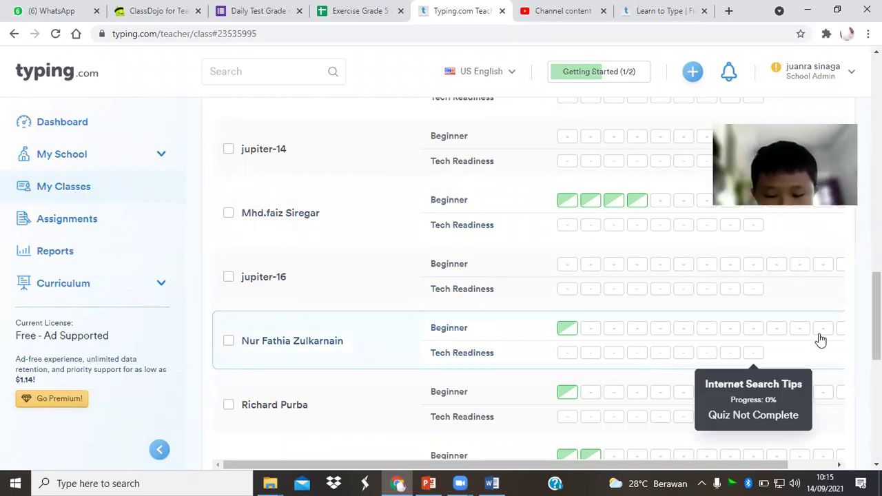
pyautogui.scroll(-1, 814, 235)
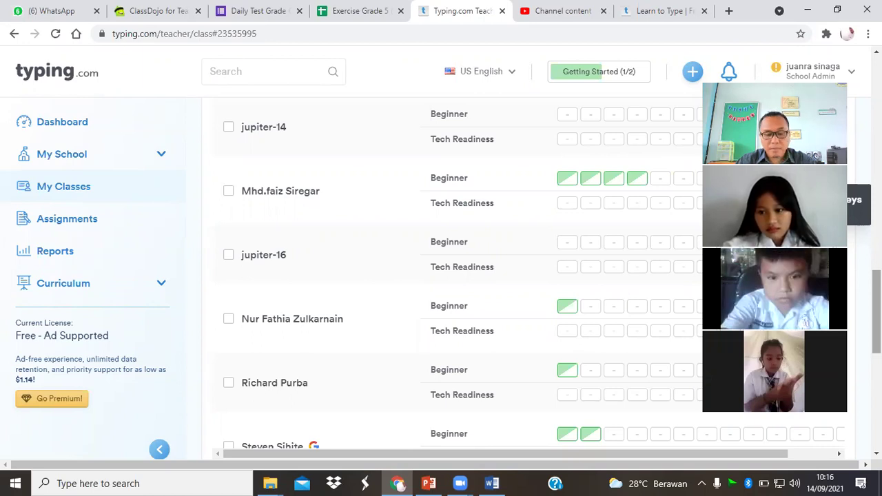
pyautogui.scroll(-1, 441, 276)
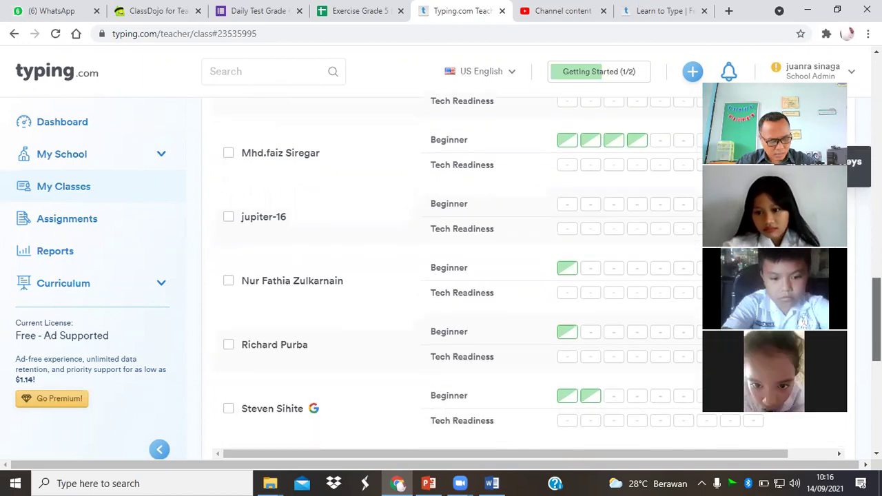
pyautogui.scroll(-1, 441, 276)
pyautogui.scroll(-1, 486, 398)
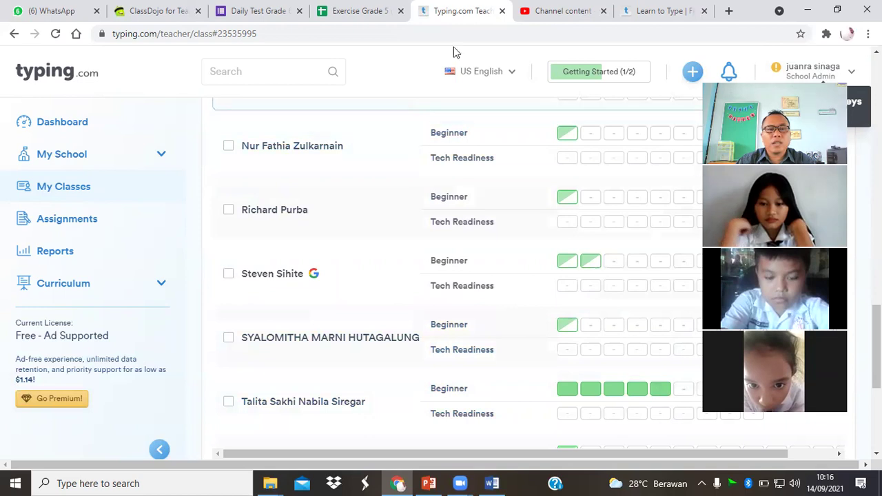
# Give one 5 JUPITER student a Responsibility point, then check the Typing.com progress list
pyautogui.click(178, 11)
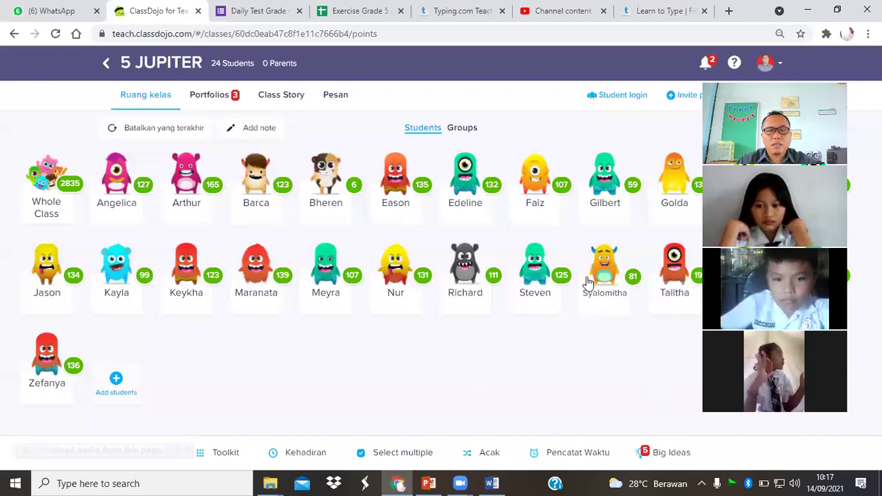
pyautogui.click(648, 279)
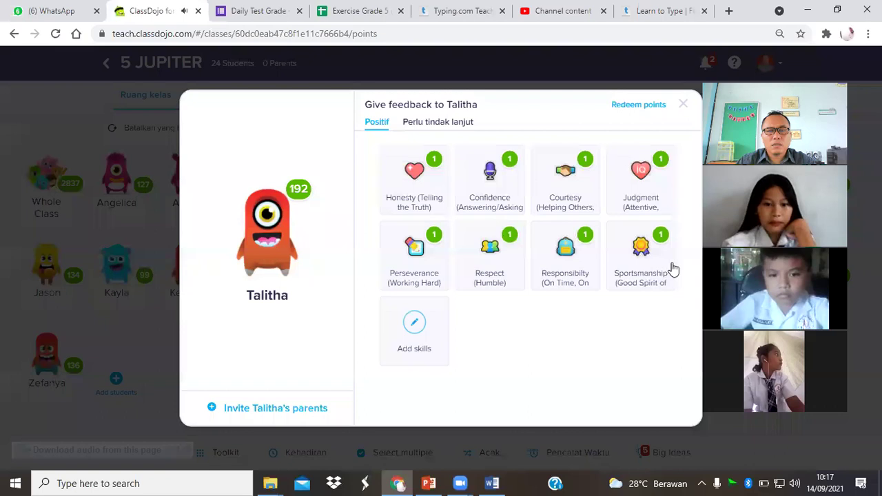
pyautogui.click(567, 269)
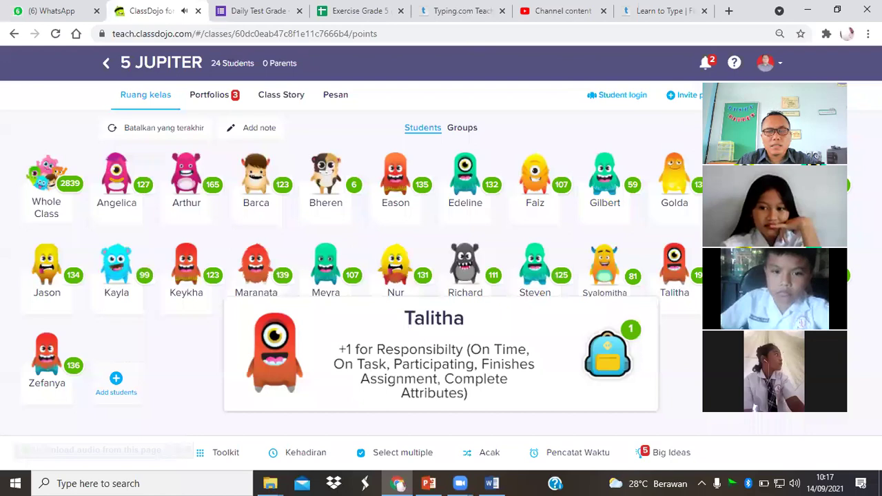
pyautogui.hotkey('ctrl', '5')
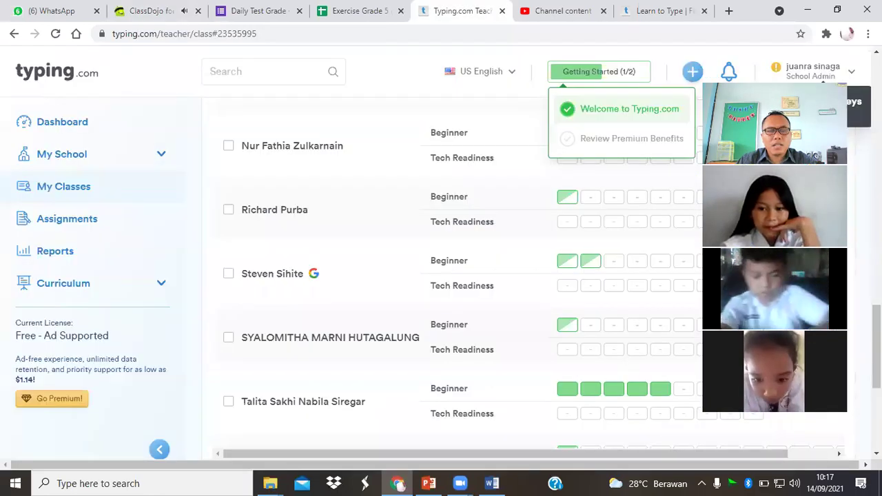
pyautogui.scroll(-2, 455, 276)
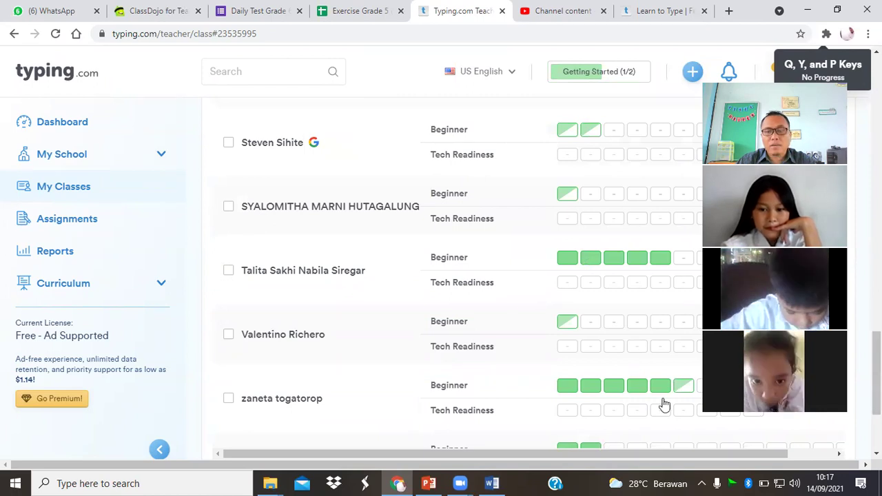
# Award another student repeated Responsibility points in ClassDojo, then return to Typing.com
pyautogui.click(153, 11)
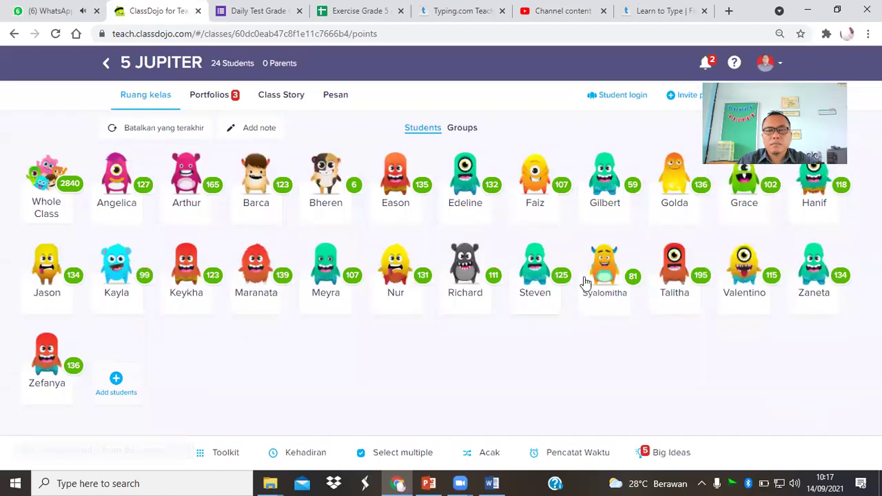
pyautogui.click(817, 276)
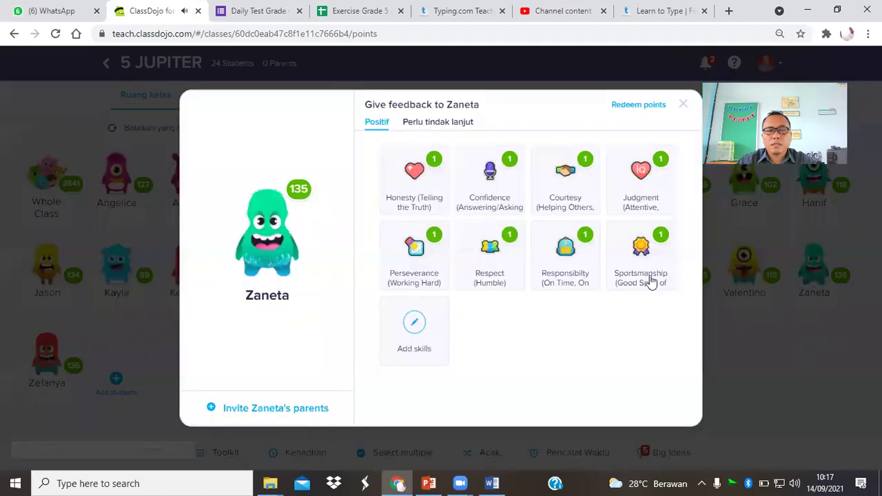
pyautogui.click(585, 276)
pyautogui.click(830, 275)
pyautogui.click(641, 276)
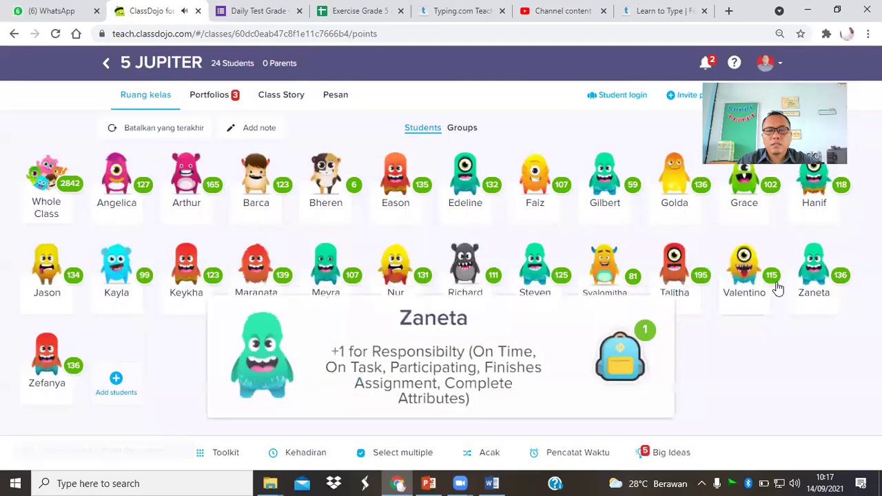
pyautogui.click(835, 276)
pyautogui.click(654, 279)
pyautogui.click(813, 272)
pyautogui.click(596, 279)
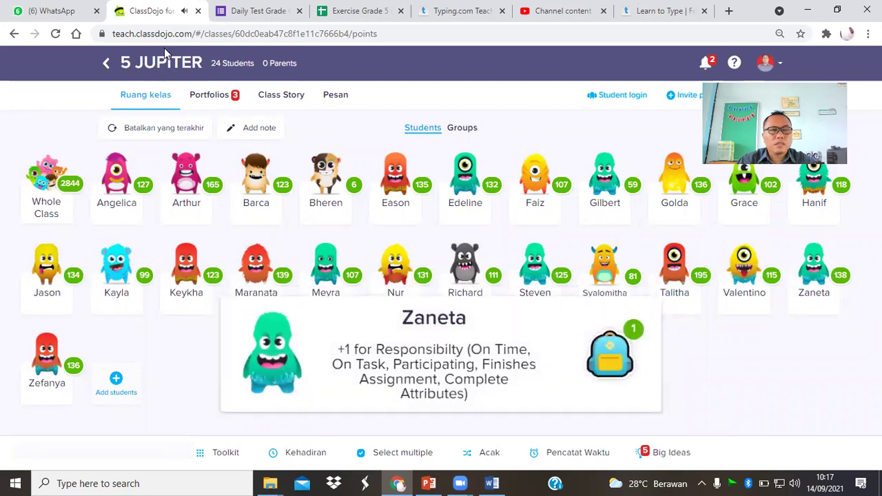
pyautogui.click(454, 15)
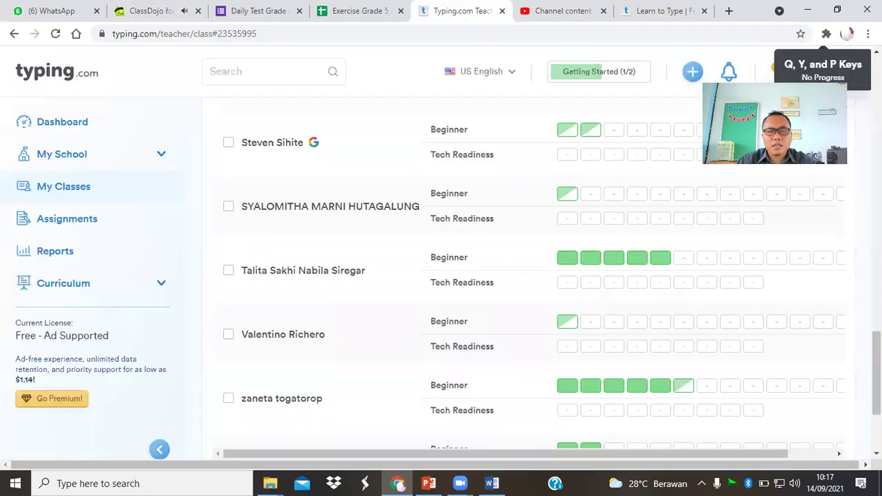
pyautogui.scroll(-2, 482, 276)
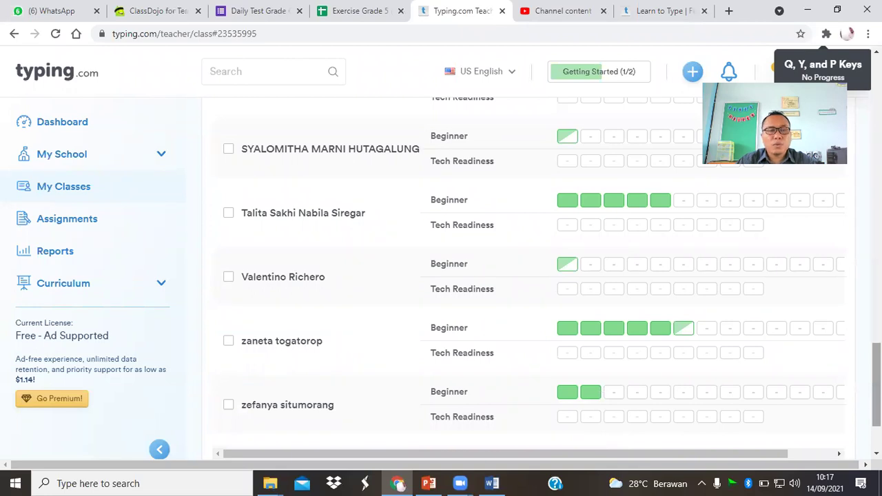
pyautogui.scroll(-2, 482, 275)
pyautogui.scroll(-2, 482, 275)
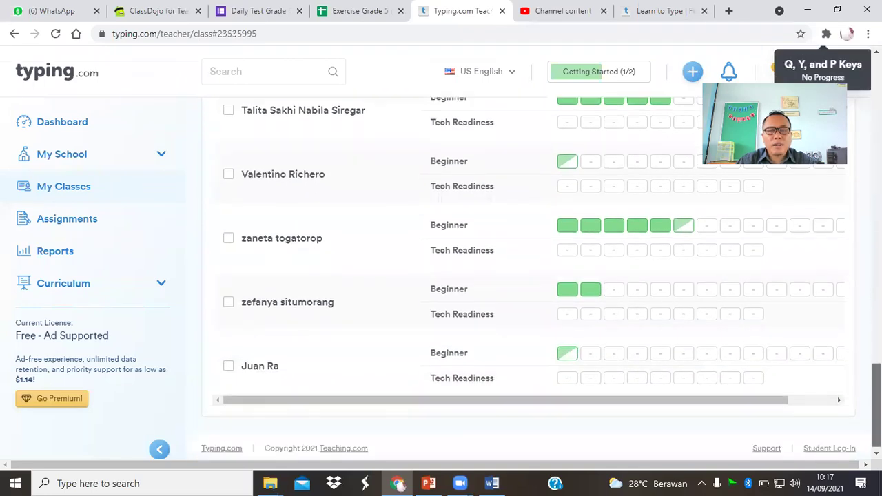
pyautogui.scroll(2, 482, 276)
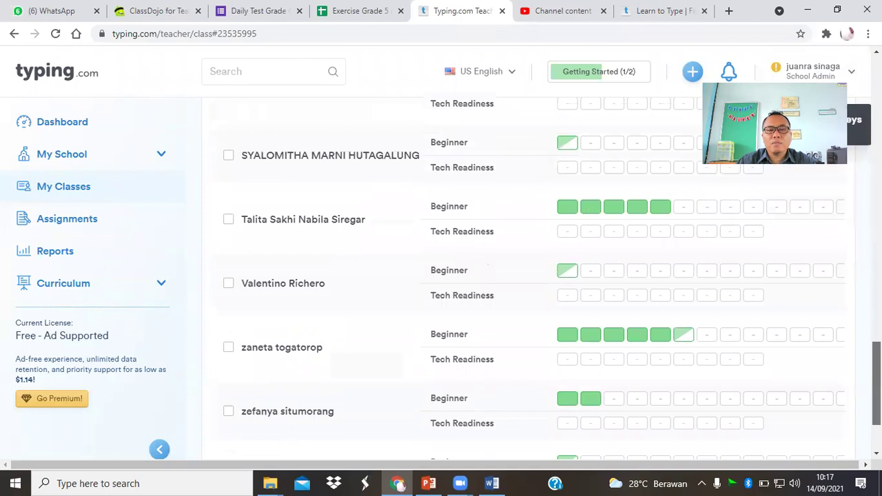
pyautogui.scroll(3, 548, 280)
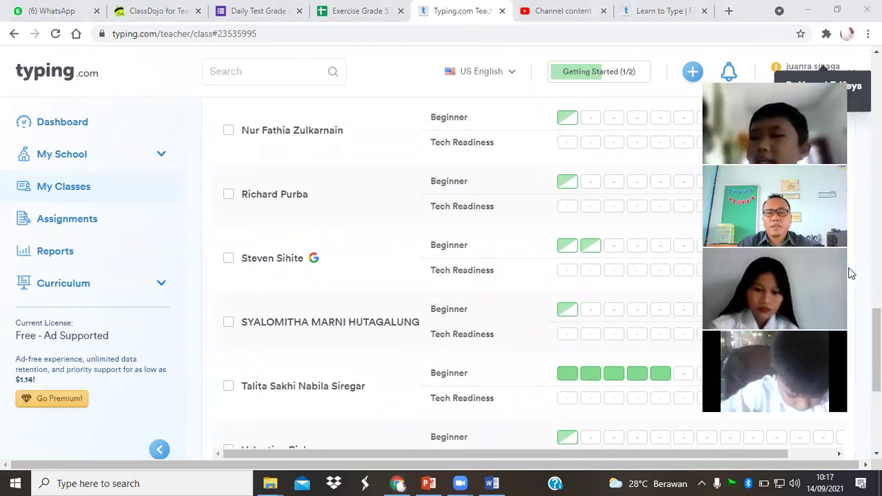
pyautogui.scroll(2, 455, 276)
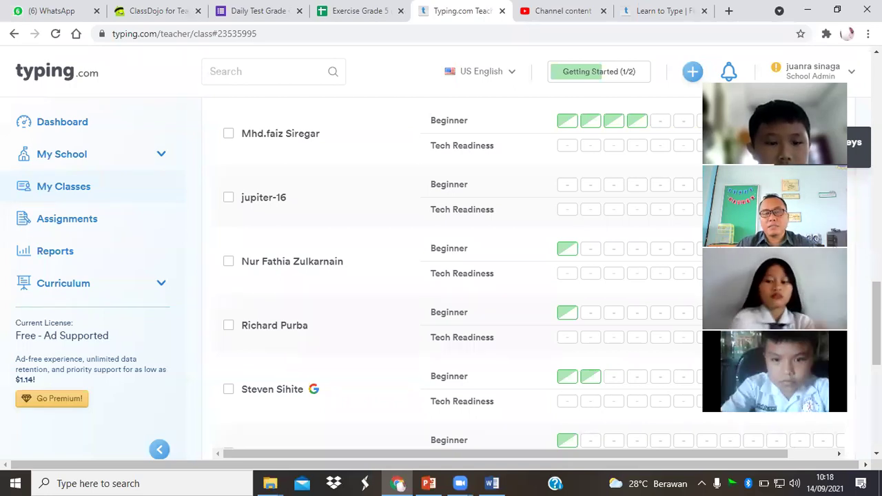
pyautogui.click(264, 206)
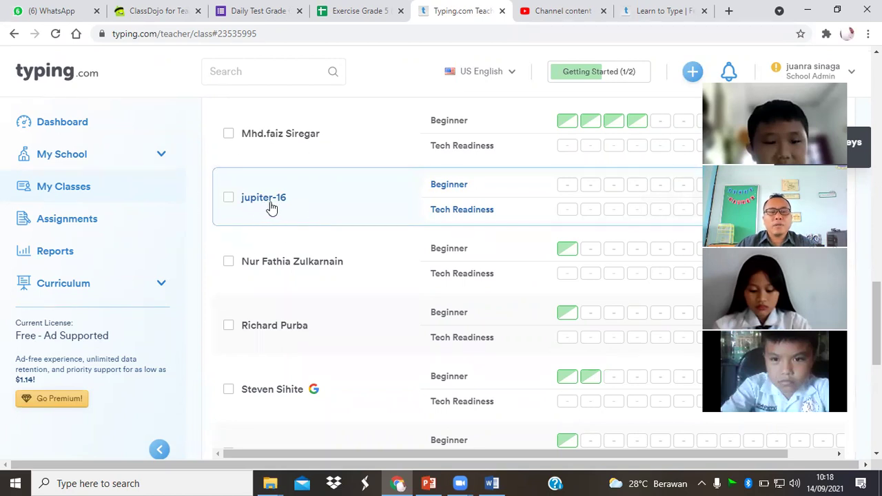
pyautogui.click(278, 207)
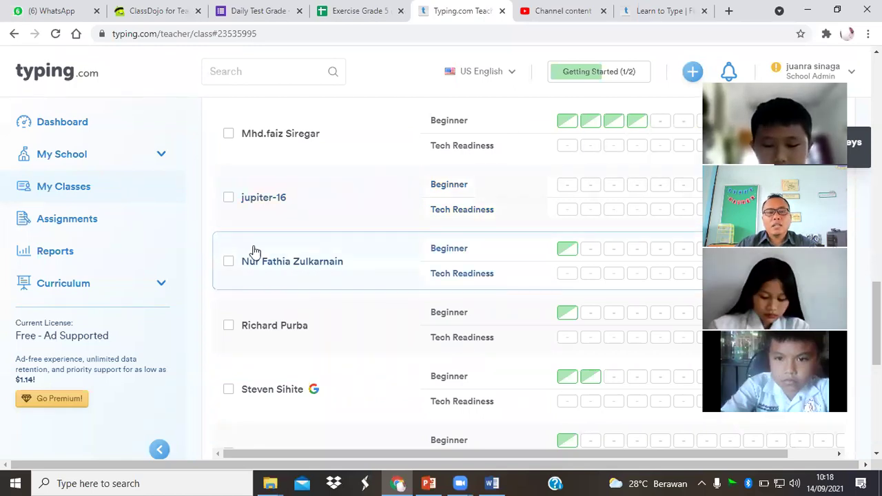
pyautogui.click(267, 208)
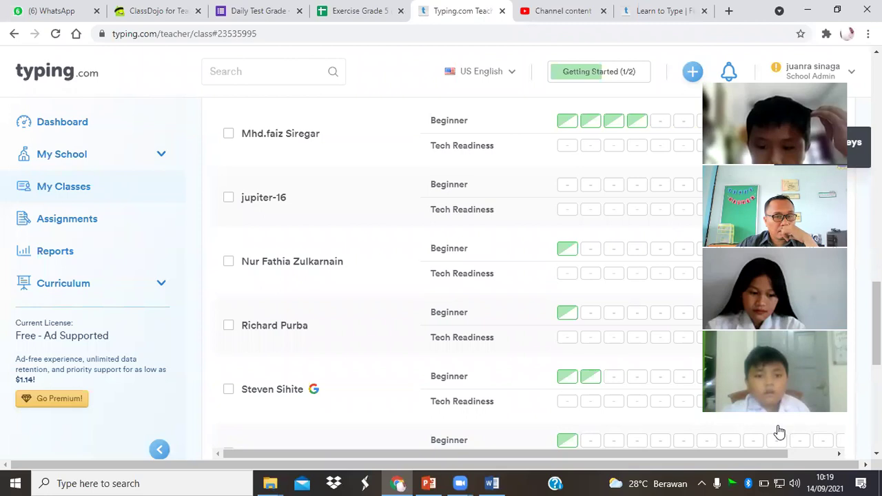
pyautogui.scroll(2, 455, 276)
pyautogui.scroll(2, 455, 276)
pyautogui.scroll(1, 455, 276)
pyautogui.scroll(1, 455, 275)
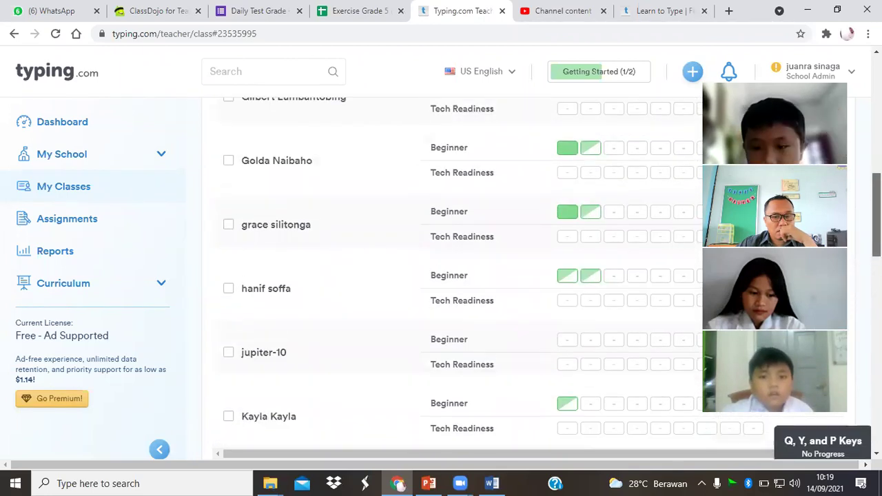
pyautogui.scroll(1, 455, 275)
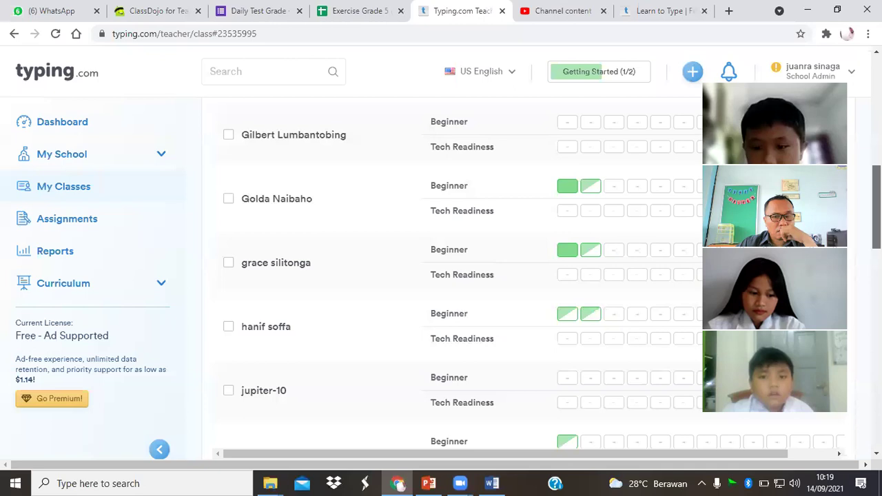
pyautogui.scroll(1, 455, 276)
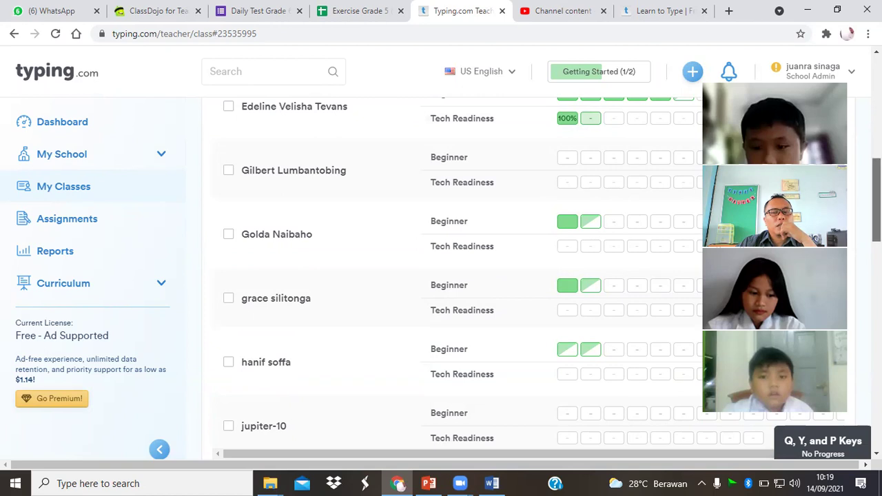
pyautogui.scroll(1, 455, 276)
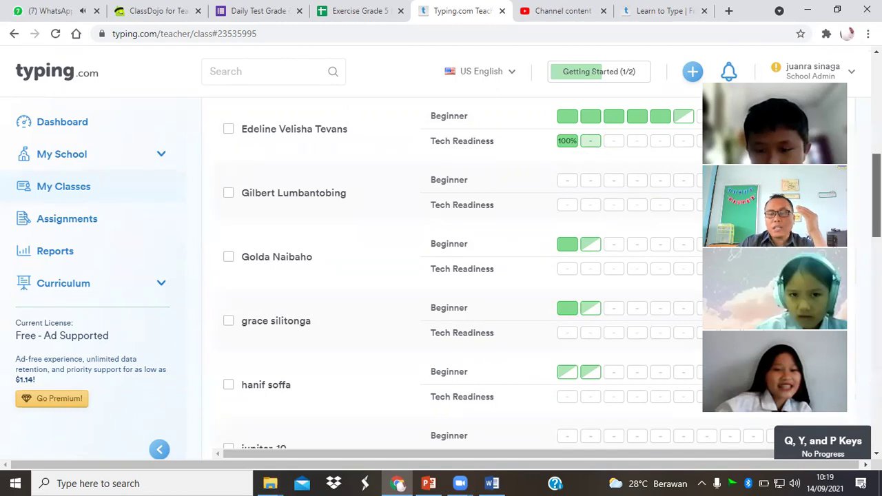
pyautogui.scroll(-1, 877, 200)
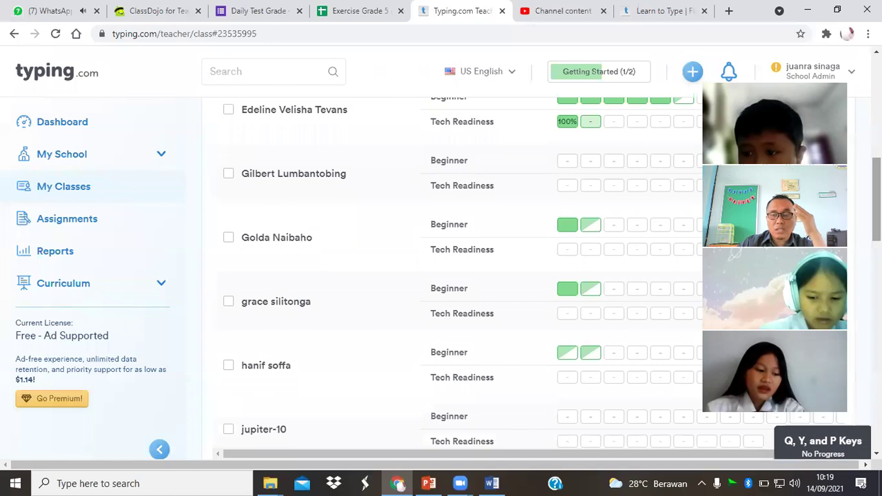
pyautogui.scroll(3, 455, 275)
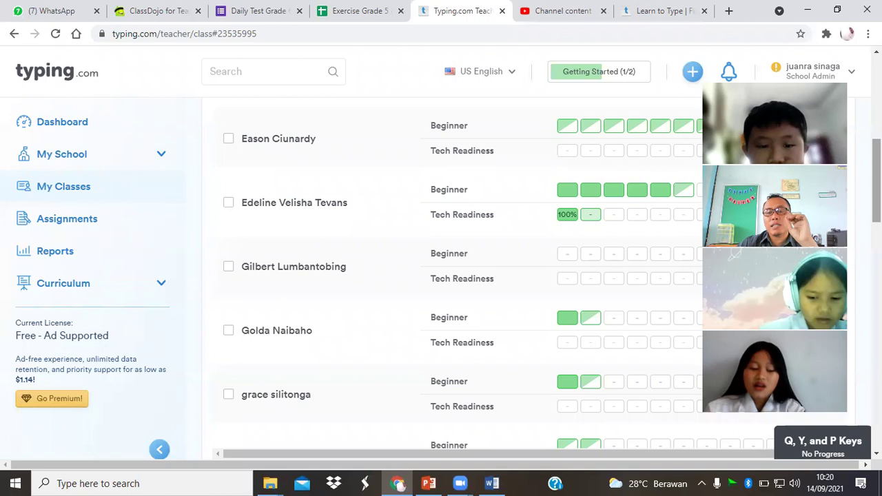
pyautogui.scroll(3, 455, 276)
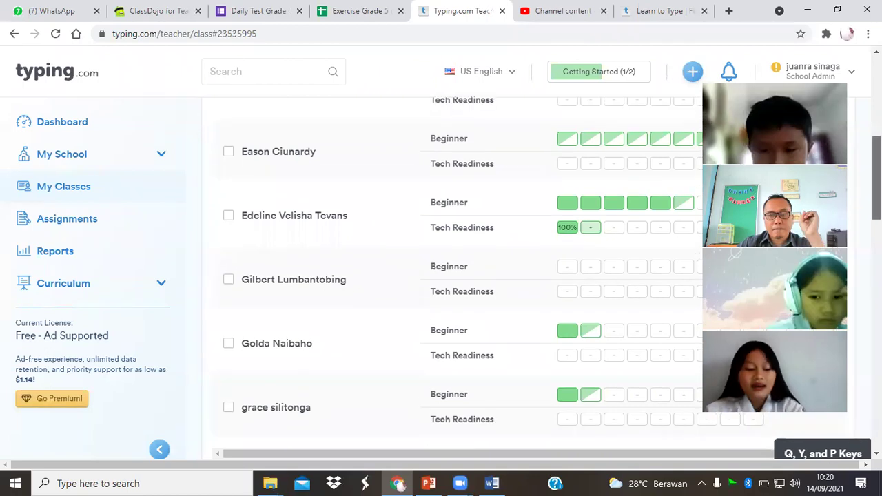
pyautogui.scroll(2, 455, 275)
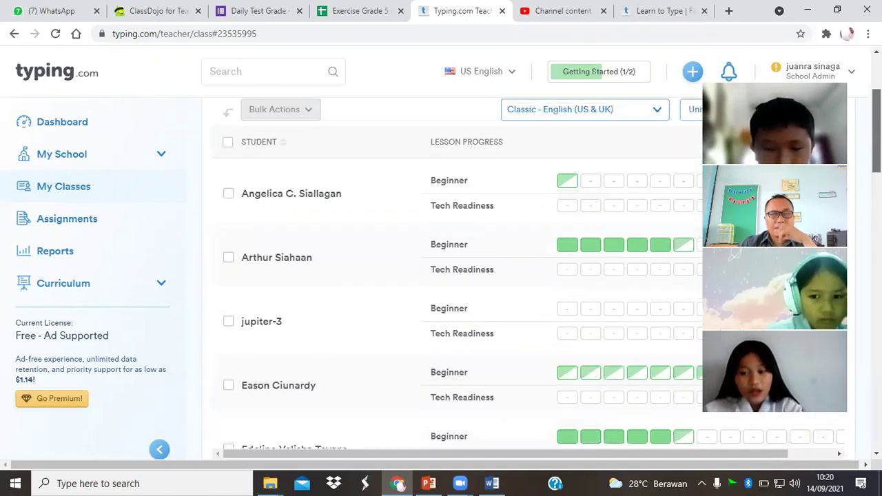
pyautogui.scroll(-2, 455, 276)
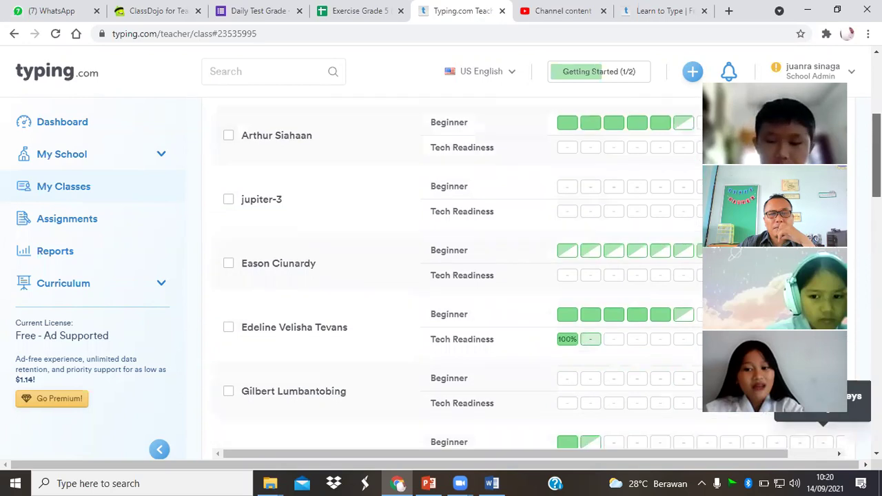
pyautogui.scroll(3, 455, 275)
pyautogui.scroll(1, 184, 185)
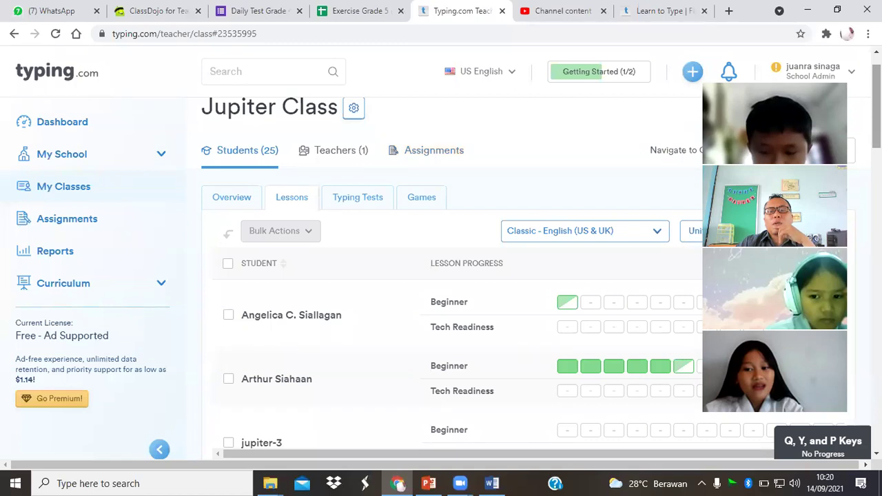
pyautogui.click(665, 11)
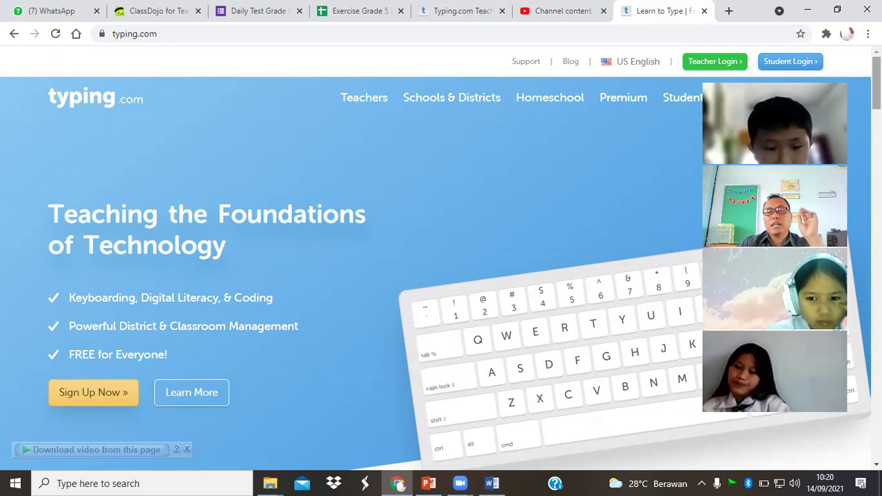
pyautogui.scroll(-1, 441, 258)
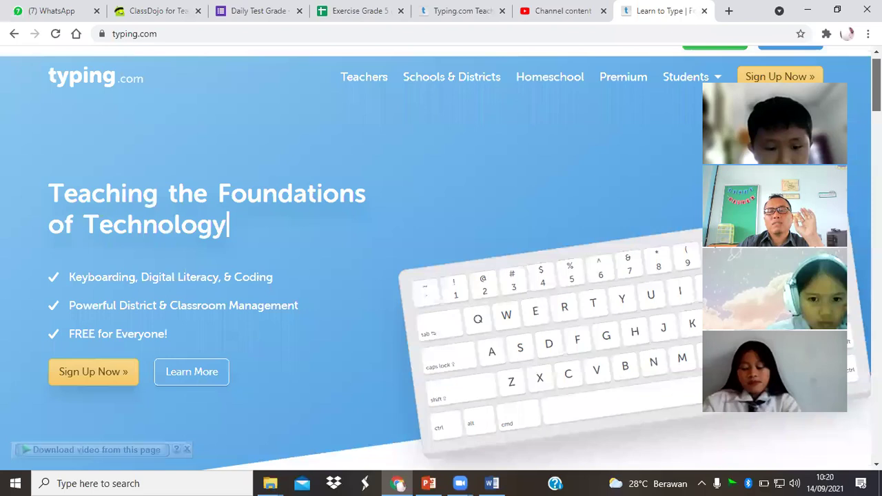
pyautogui.scroll(1, 441, 258)
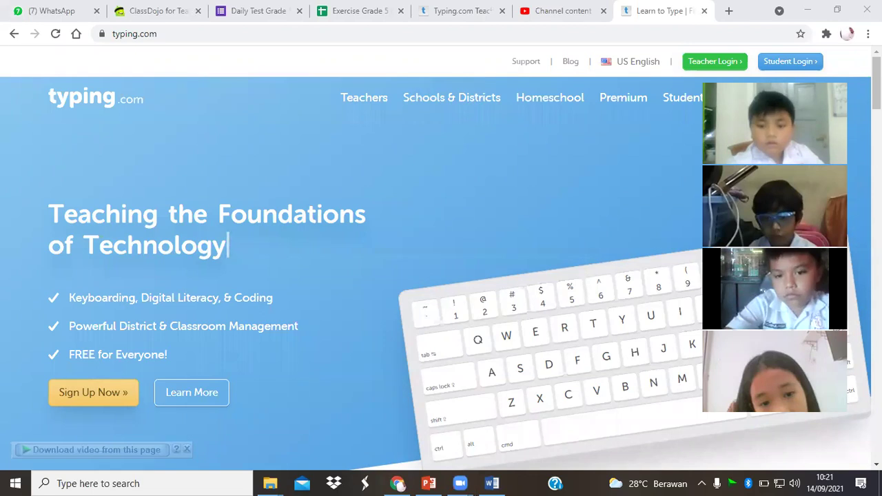
# Insert a new top line reading 'jupiter-6' in the Word note, then switch back to Chrome
pyautogui.click(491, 483)
pyautogui.click(451, 177)
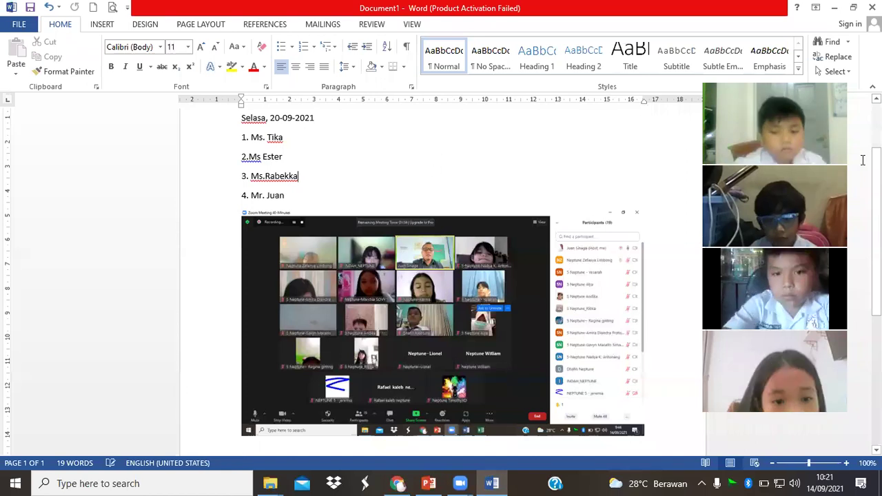
pyautogui.press('Up')
pyautogui.press('Up')
pyautogui.hotkey('ctrl', 'Home')
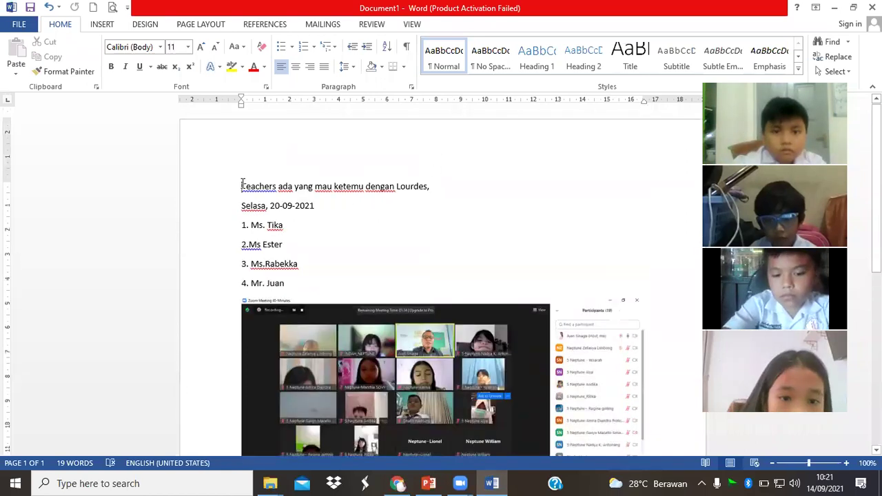
pyautogui.press('Return')
pyautogui.press('Up')
pyautogui.write('jupiter-')
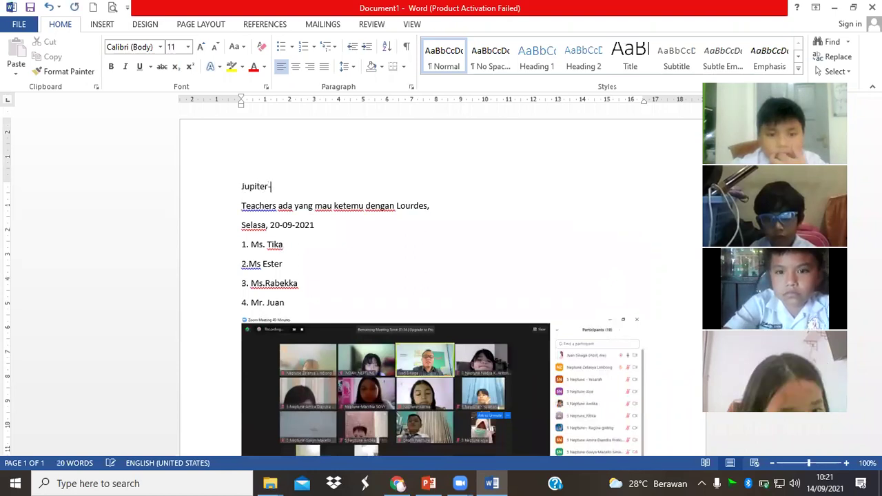
pyautogui.write('6')
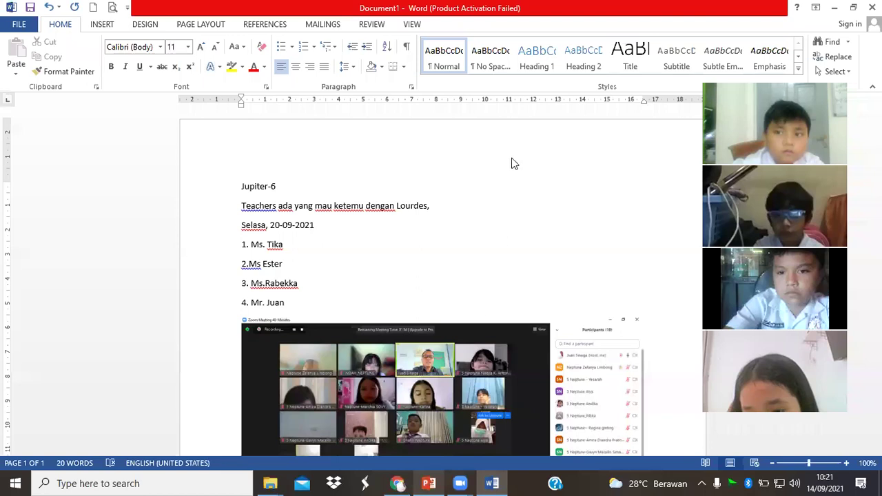
pyautogui.hotkey('alt', 'Tab')
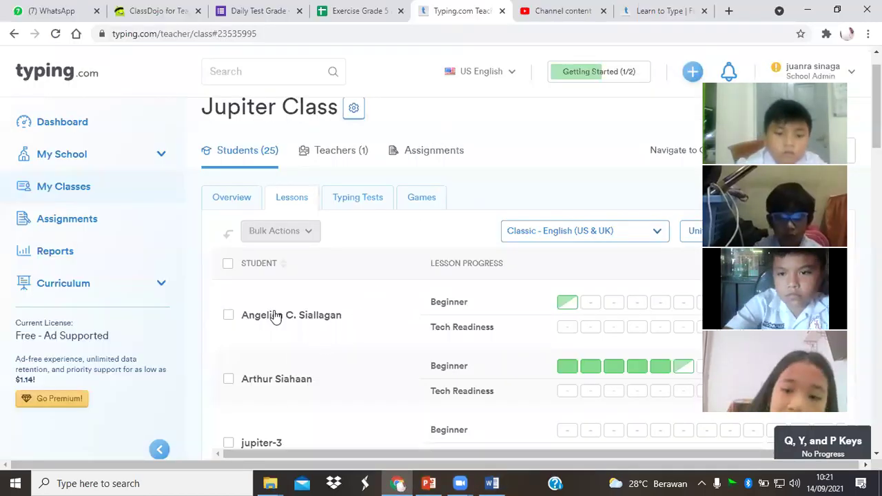
pyautogui.scroll(-2, 279, 315)
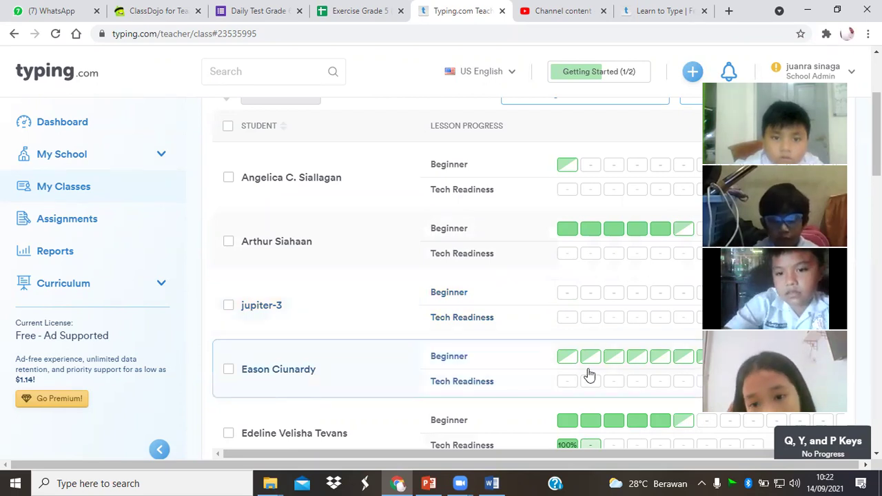
pyautogui.scroll(-2, 622, 351)
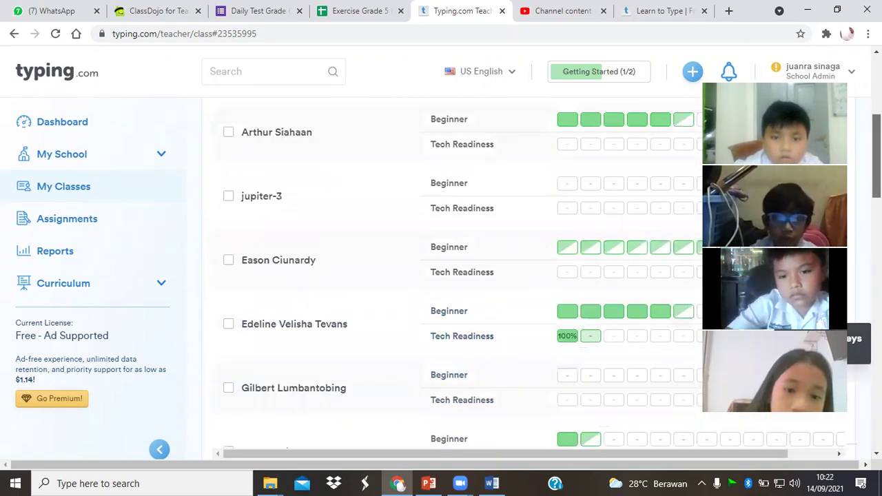
pyautogui.scroll(-2, 623, 350)
pyautogui.scroll(-1, 823, 427)
pyautogui.scroll(-1, 823, 427)
pyautogui.scroll(-1, 823, 427)
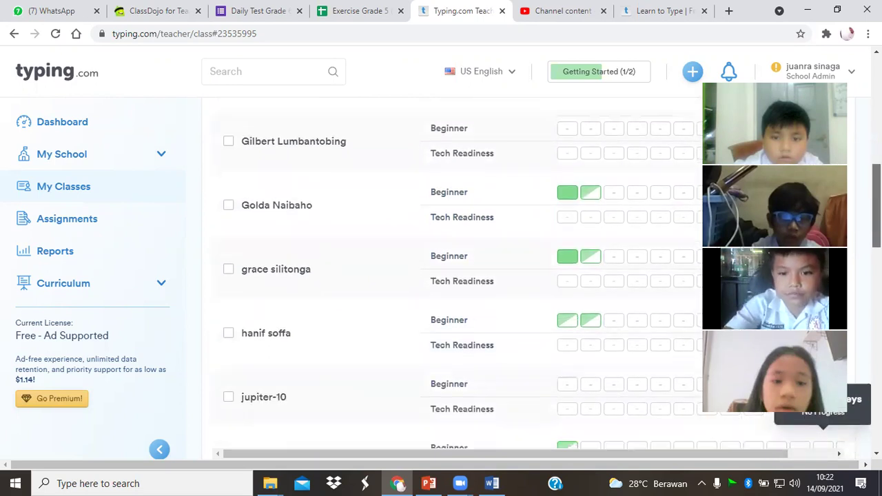
pyautogui.scroll(-1, 824, 427)
pyautogui.scroll(-2, 824, 427)
pyautogui.scroll(-2, 823, 427)
pyautogui.scroll(-1, 823, 427)
pyautogui.scroll(-1, 824, 427)
pyautogui.scroll(-2, 455, 275)
pyautogui.scroll(-1, 454, 276)
pyautogui.scroll(-2, 455, 276)
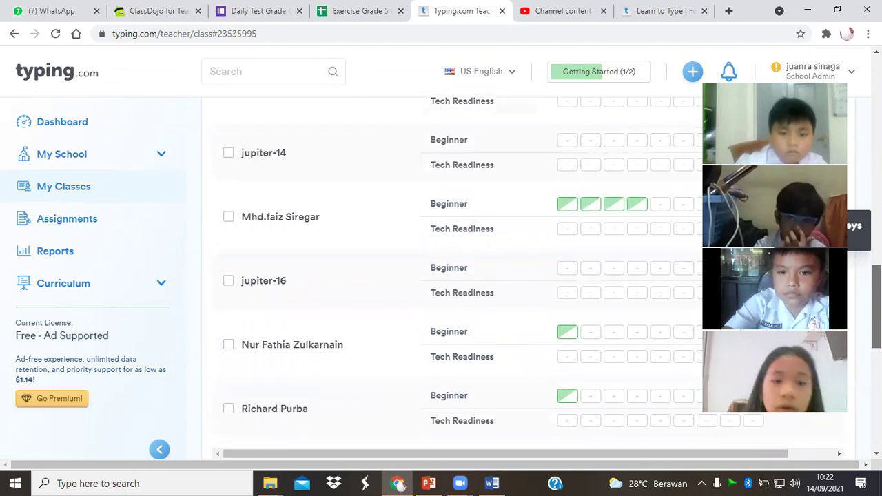
pyautogui.scroll(-1, 455, 276)
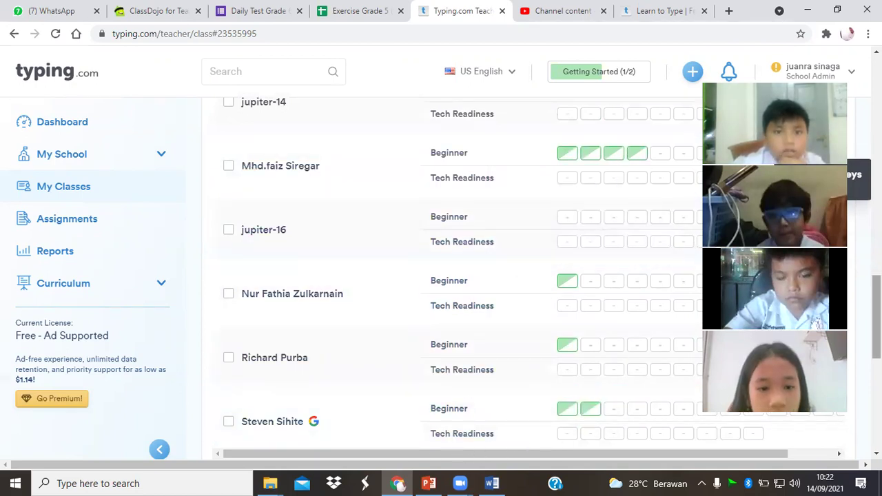
pyautogui.scroll(1, 824, 444)
pyautogui.scroll(2, 824, 444)
pyautogui.scroll(1, 824, 444)
pyautogui.scroll(1, 824, 445)
pyautogui.scroll(1, 823, 445)
pyautogui.scroll(2, 823, 444)
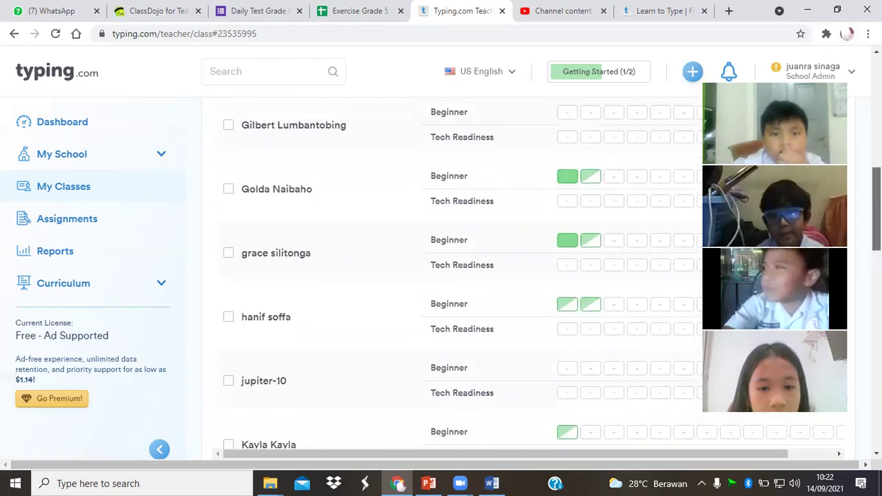
pyautogui.scroll(2, 824, 444)
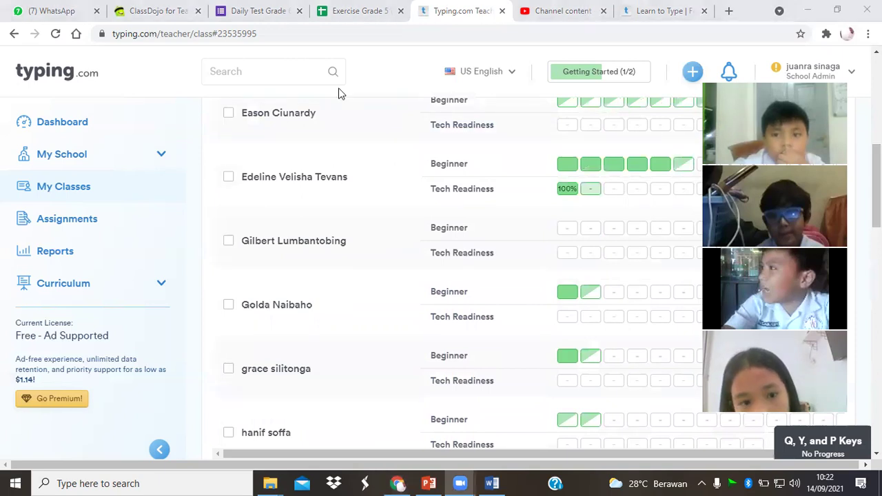
# Dismiss the lesson progress popup and reload the Jupiter Class page to refresh student progress
pyautogui.moveTo(567, 253)
pyautogui.click(567, 236)
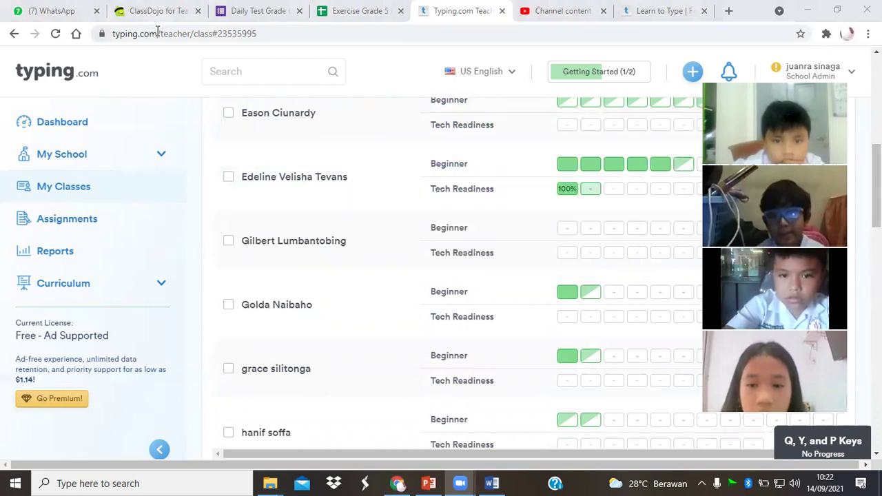
pyautogui.click(55, 33)
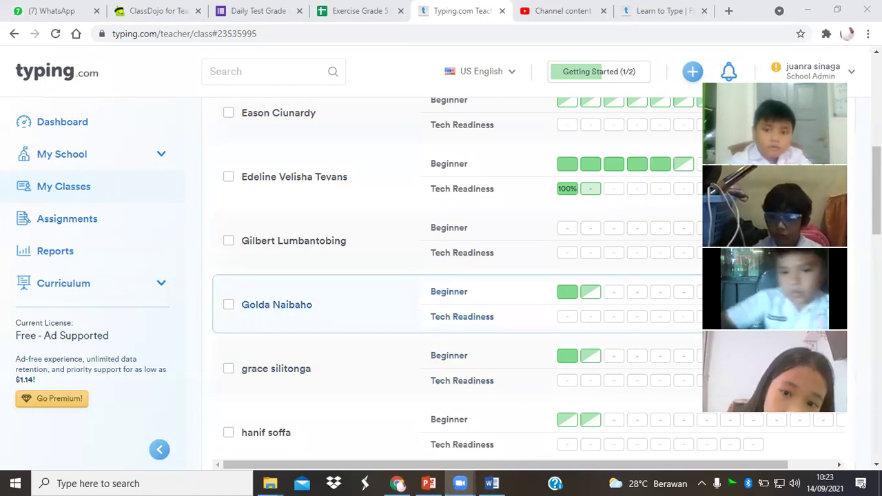
pyautogui.scroll(-3, 224, 261)
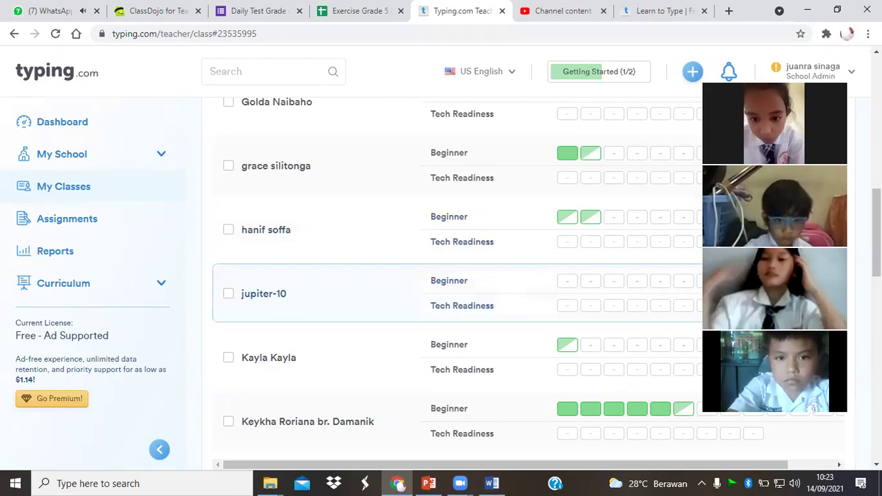
pyautogui.scroll(-2, 455, 290)
pyautogui.scroll(-1, 454, 289)
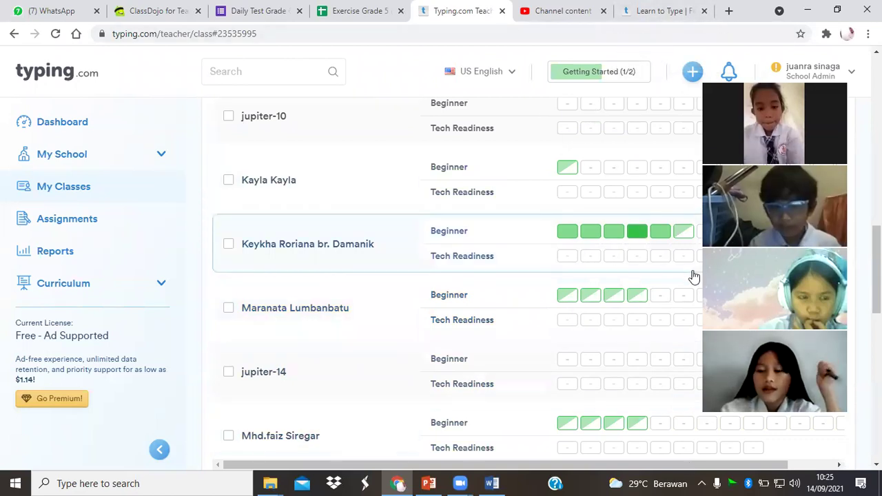
pyautogui.scroll(2, 694, 275)
pyautogui.scroll(-3, 694, 276)
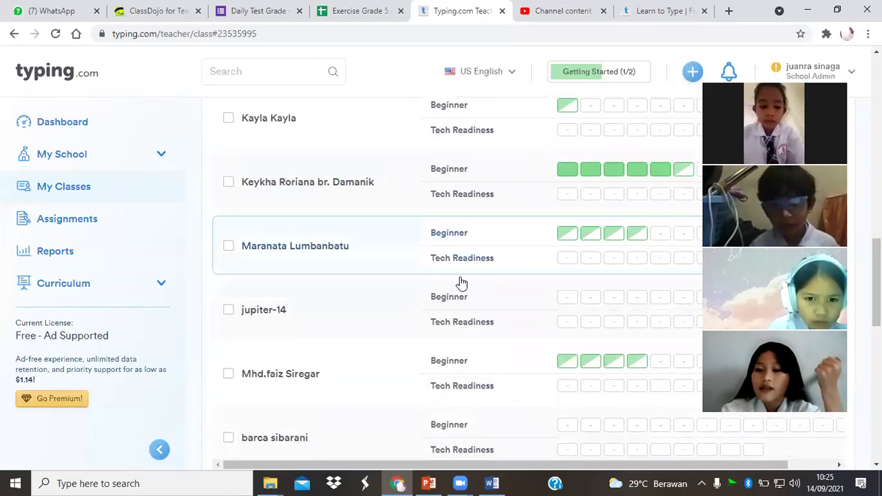
# Start the lesson slideshow from the first slide with the Highlighter pen selected
pyautogui.click(429, 482)
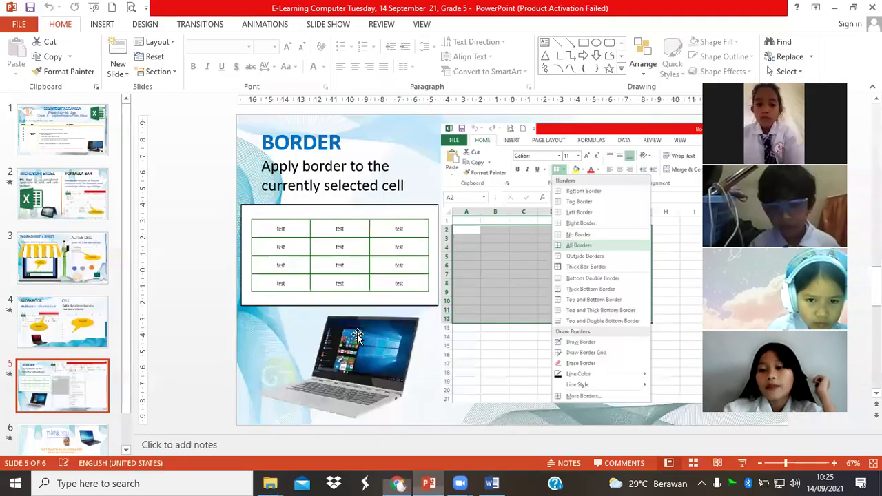
pyautogui.press('F5')
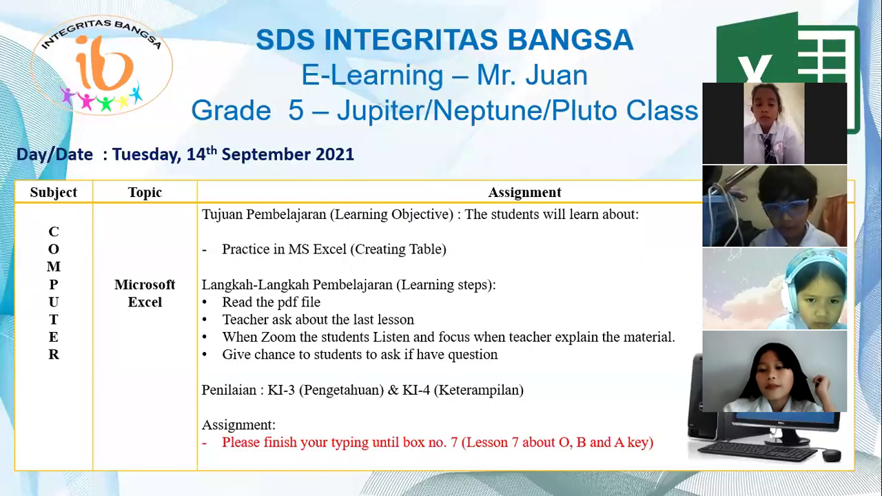
pyautogui.rightClick(556, 278)
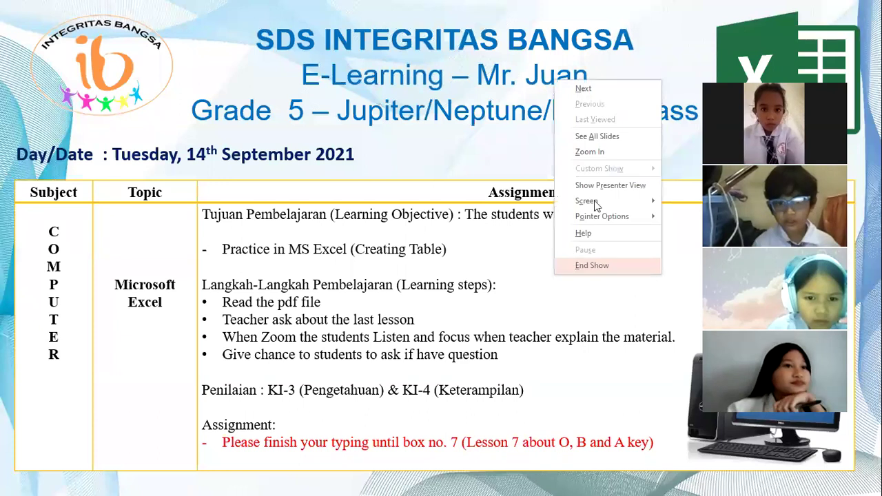
pyautogui.moveTo(602, 217)
pyautogui.click(693, 249)
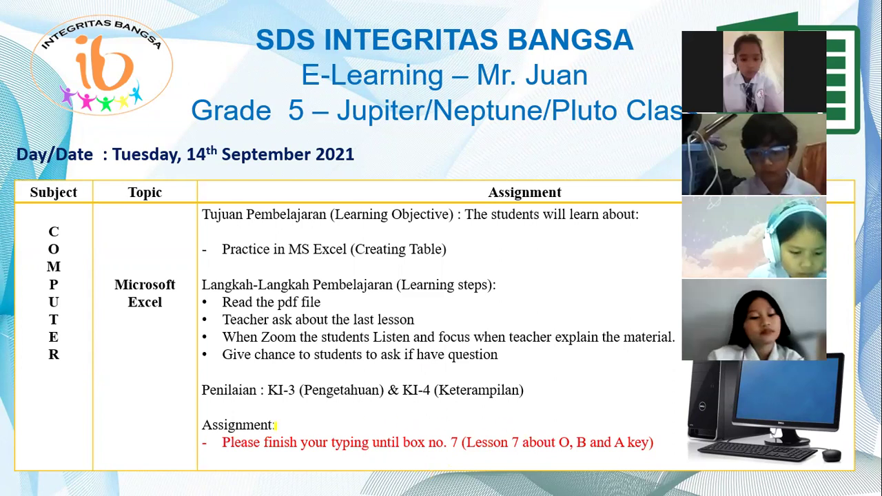
# Circle the Learning Objective and the Lesson 7 typing assignment in yellow highlighter
pyautogui.moveTo(193, 447)
pyautogui.mouseDown()
pyautogui.moveTo(521, 373)
pyautogui.moveTo(164, 445)
pyautogui.mouseUp()
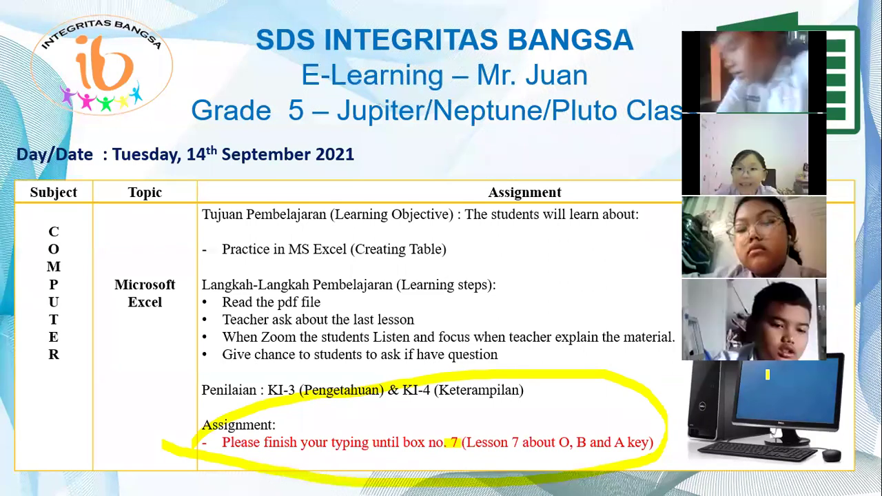
pyautogui.moveTo(472, 234)
pyautogui.mouseDown()
pyautogui.moveTo(365, 196)
pyautogui.moveTo(472, 237)
pyautogui.mouseUp()
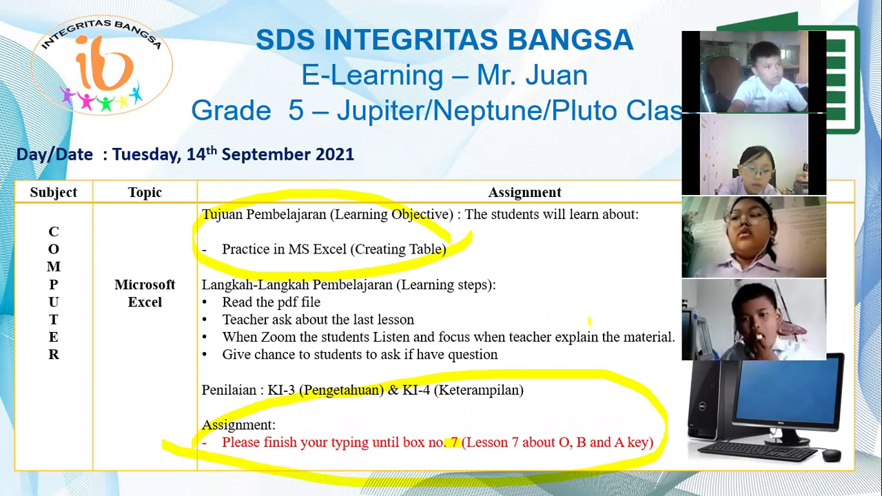
# Scroll to the MS Excel / Formula Bar slide and circle 'MS Excel' and 'numbers' in yellow
pyautogui.scroll(-5, 589, 321)
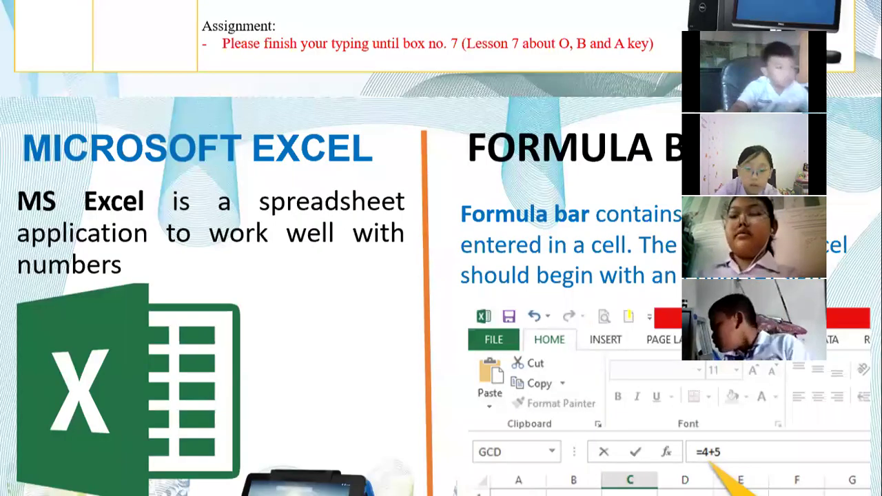
pyautogui.scroll(-1, 441, 275)
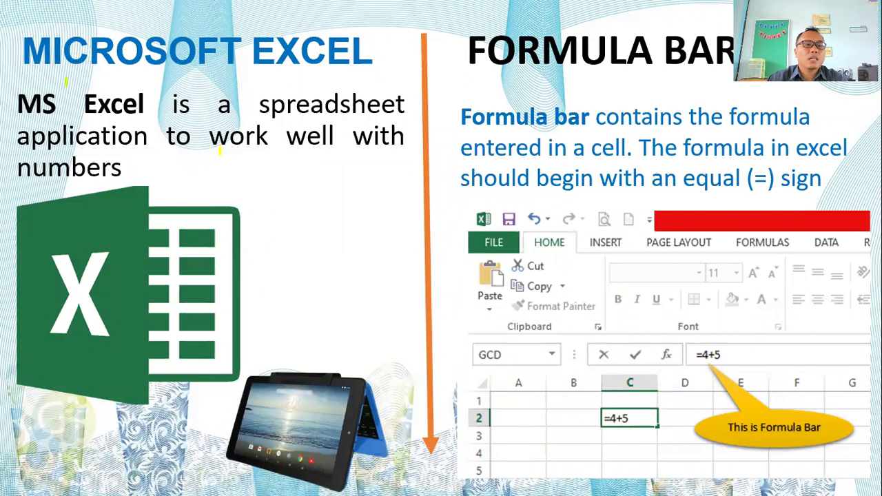
pyautogui.moveTo(135, 138); pyautogui.dragTo(147, 138)
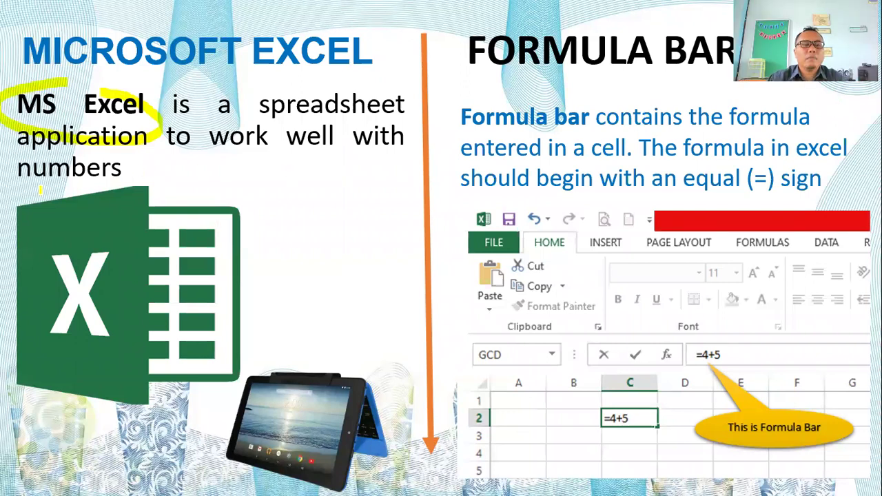
pyautogui.moveTo(11, 191); pyautogui.dragTo(77, 202)
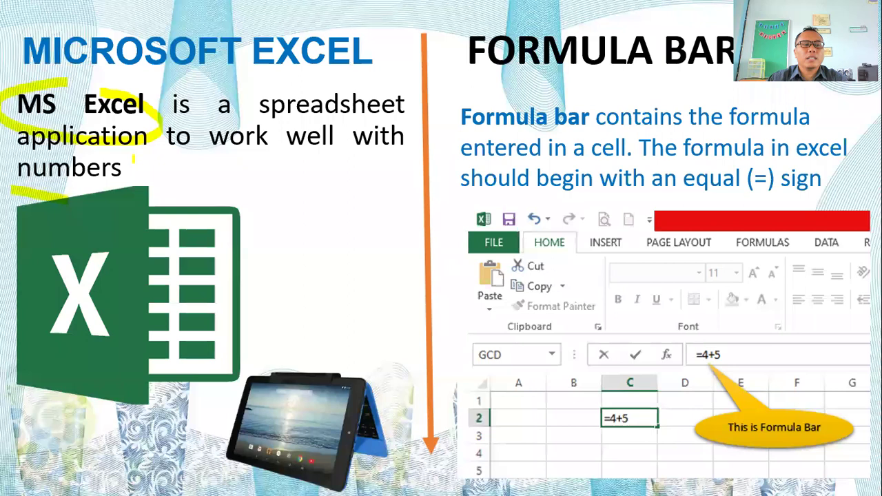
pyautogui.moveTo(68, 197); pyautogui.dragTo(138, 166)
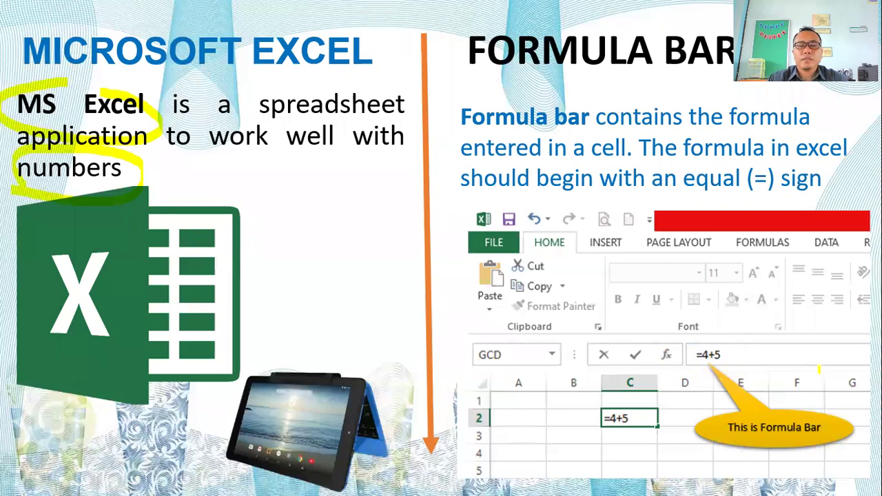
pyautogui.press('Right')
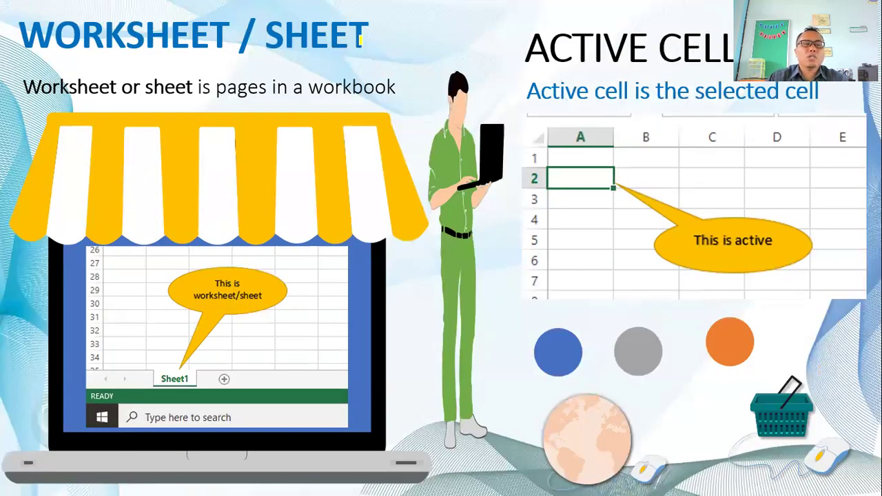
# Circle the WORKSHEET / SHEET title, the Sheet1 tab and active cell A2 in yellow
pyautogui.moveTo(385, 38); pyautogui.dragTo(234, 4)
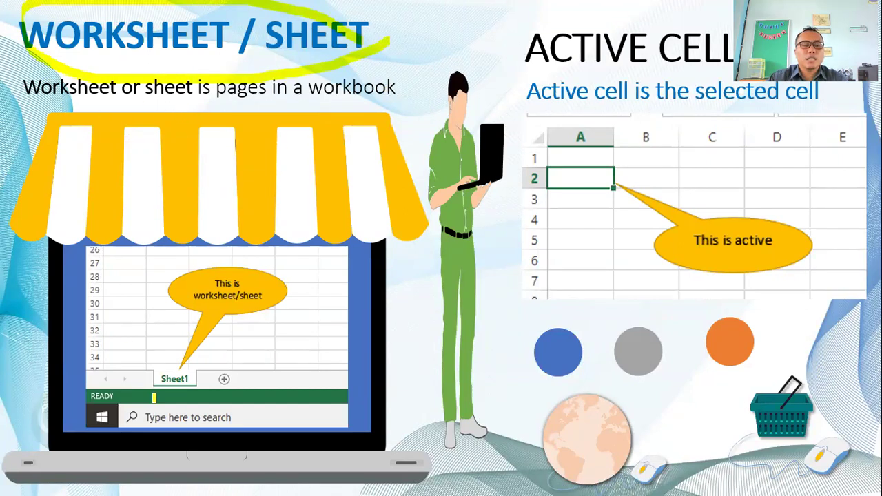
pyautogui.moveTo(144, 364); pyautogui.dragTo(192, 364)
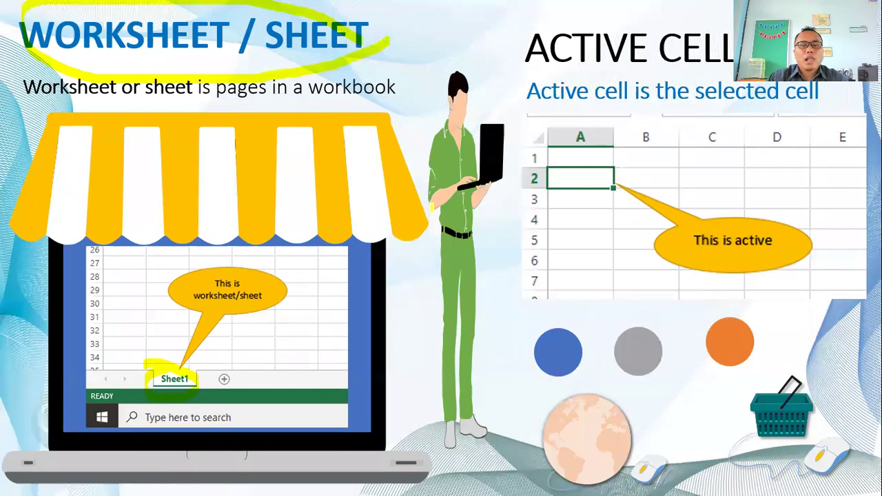
pyautogui.moveTo(629, 180)
pyautogui.mouseDown()
pyautogui.moveTo(534, 147)
pyautogui.moveTo(600, 132)
pyautogui.moveTo(606, 201)
pyautogui.mouseUp()
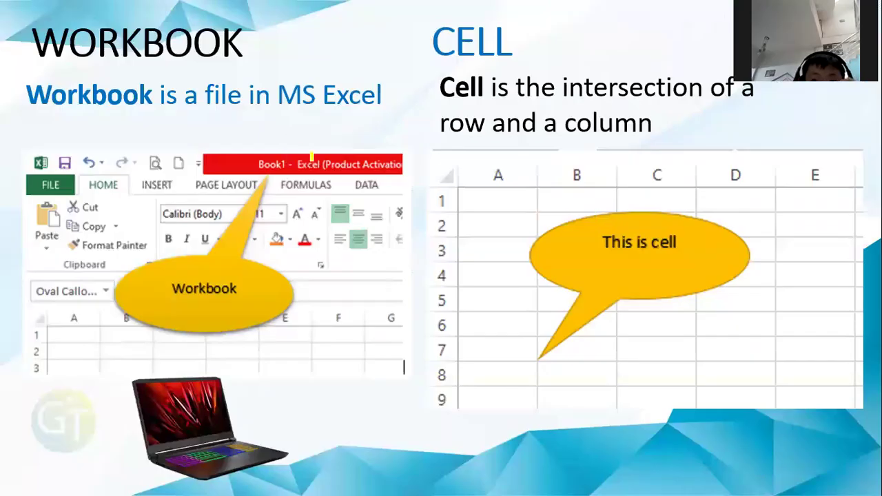
# Circle the workbook title bar, WORKBOOK and CELL headings and example cells like D5–E6 and E2–E3
pyautogui.moveTo(235, 222)
pyautogui.mouseDown()
pyautogui.moveTo(376, 183)
pyautogui.moveTo(321, 135)
pyautogui.mouseUp()
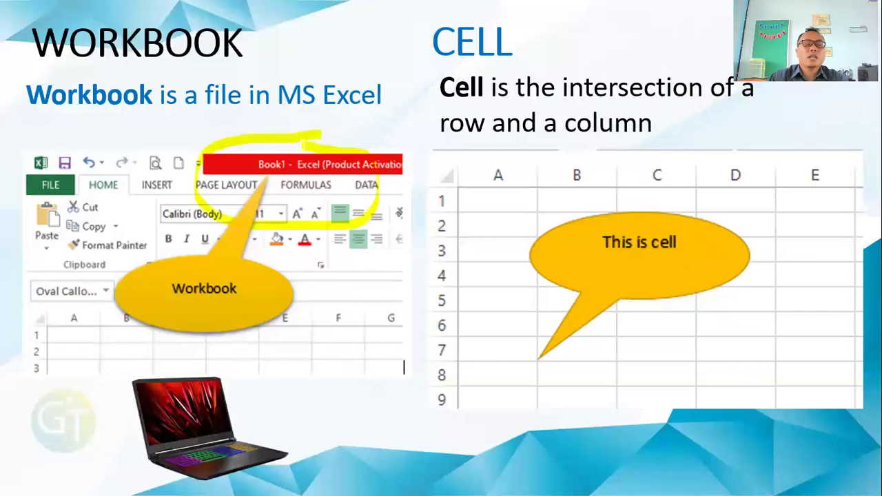
pyautogui.moveTo(257, 42)
pyautogui.mouseDown()
pyautogui.moveTo(201, 100)
pyautogui.moveTo(40, 41)
pyautogui.moveTo(274, 20)
pyautogui.moveTo(283, 48)
pyautogui.mouseUp()
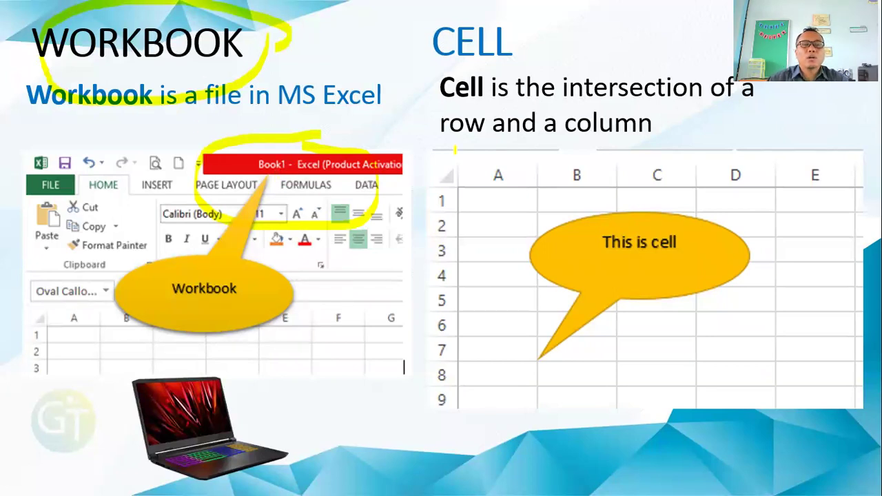
pyautogui.moveTo(541, 42); pyautogui.dragTo(563, 50)
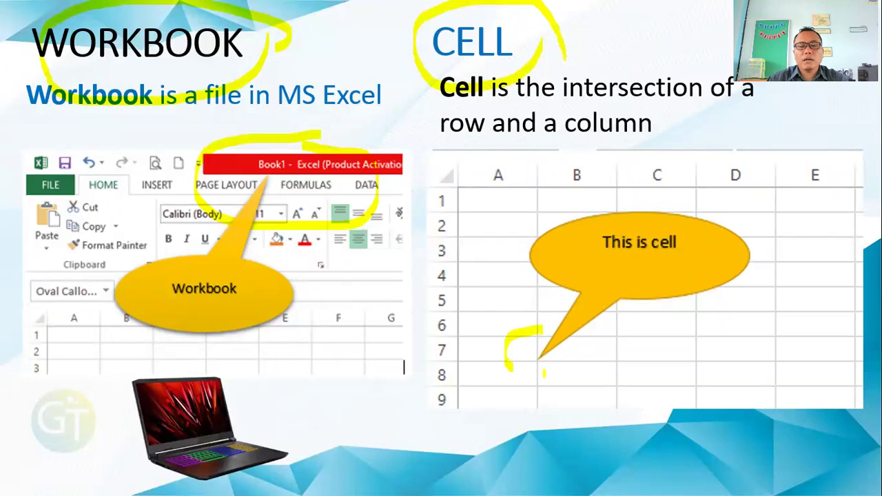
pyautogui.moveTo(541, 329); pyautogui.dragTo(566, 318)
pyautogui.moveTo(700, 314)
pyautogui.mouseDown()
pyautogui.moveTo(623, 321)
pyautogui.moveTo(624, 336)
pyautogui.moveTo(705, 298)
pyautogui.mouseUp()
pyautogui.moveTo(754, 297)
pyautogui.mouseDown()
pyautogui.moveTo(765, 330)
pyautogui.moveTo(732, 292)
pyautogui.mouseUp()
pyautogui.moveTo(773, 228)
pyautogui.mouseDown()
pyautogui.moveTo(849, 216)
pyautogui.moveTo(744, 242)
pyautogui.mouseUp()
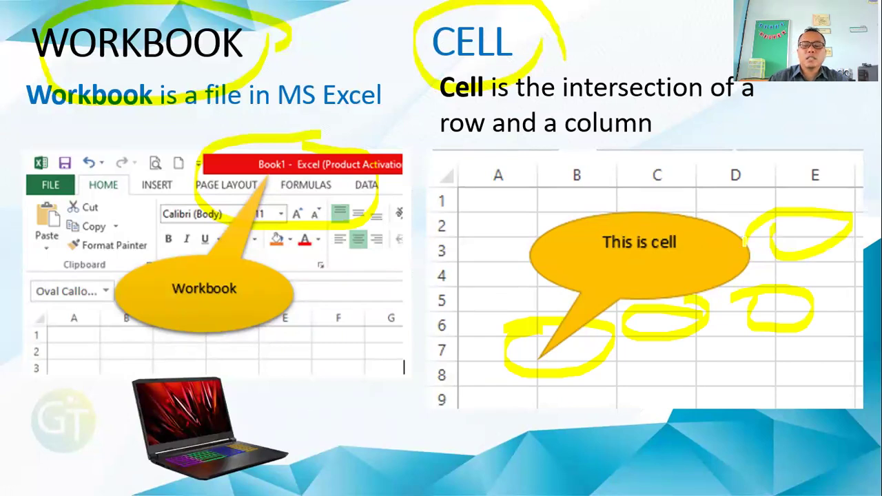
pyautogui.press('Right')
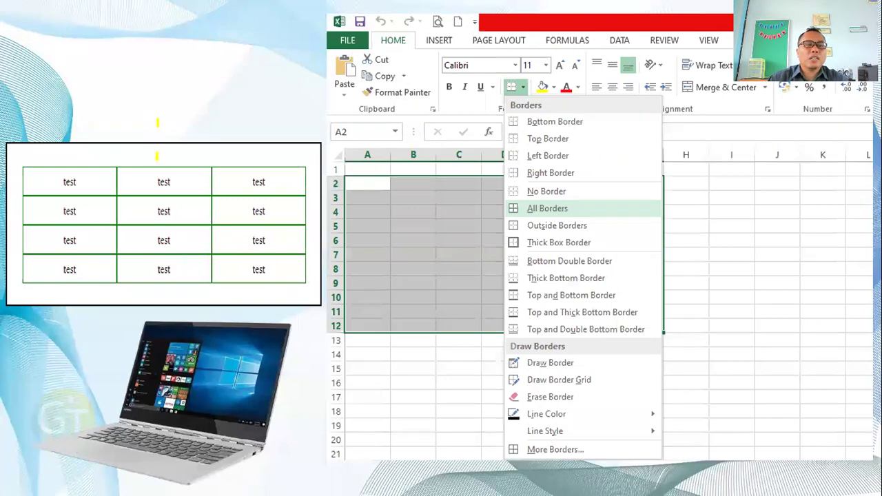
# Circle the bordered test table, the selected range A2:C12 and the All Borders option in yellow
pyautogui.moveTo(178, 147); pyautogui.dragTo(141, 147)
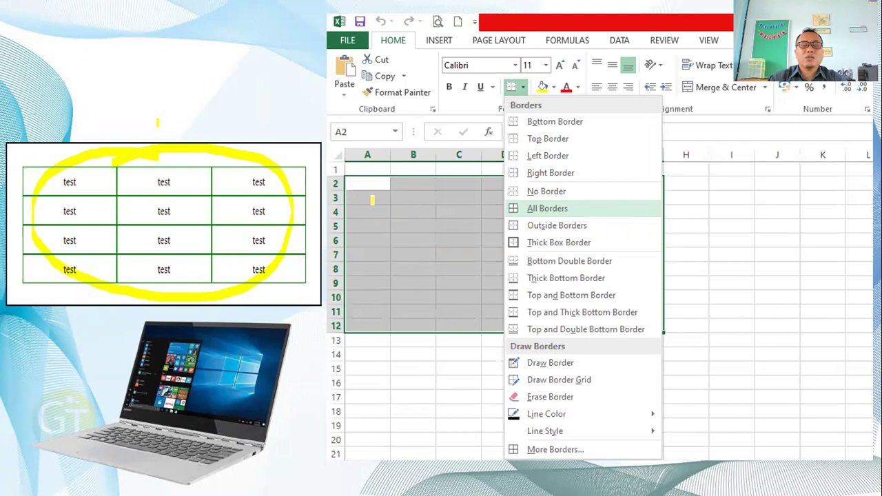
pyautogui.moveTo(366, 186); pyautogui.dragTo(364, 206)
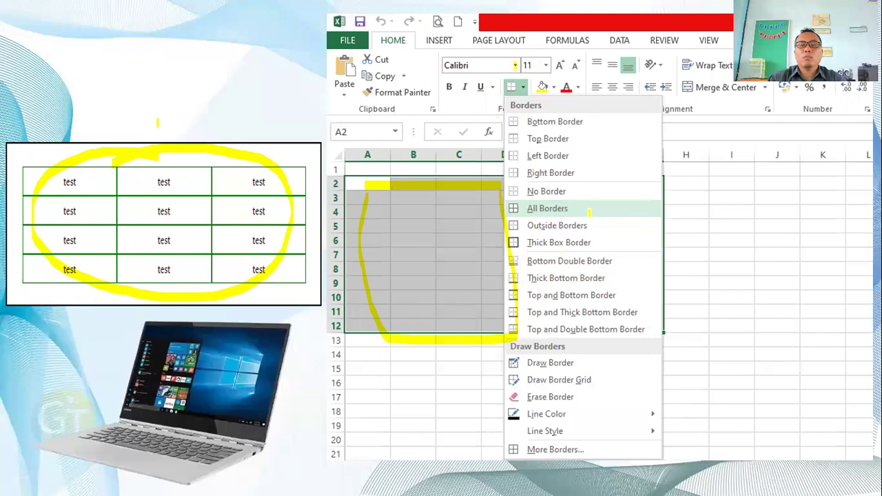
pyautogui.moveTo(544, 69); pyautogui.dragTo(523, 115)
pyautogui.moveTo(503, 200); pyautogui.dragTo(561, 208)
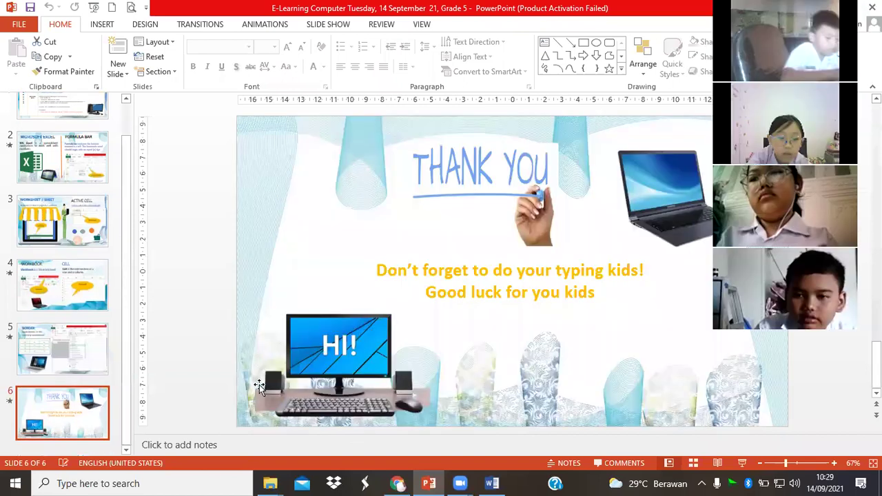
# Launch Excel 2013 from the Microsoft Office 2013 folder in the Start menu
pyautogui.click(95, 482)
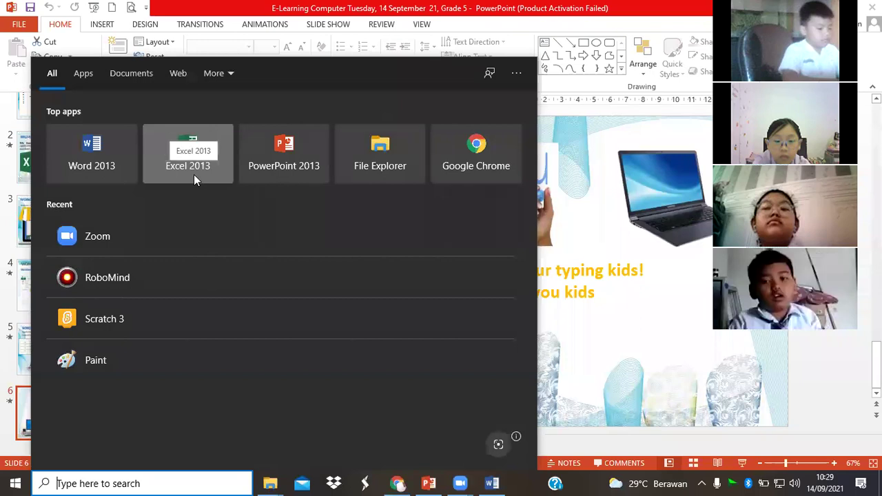
pyautogui.click(16, 482)
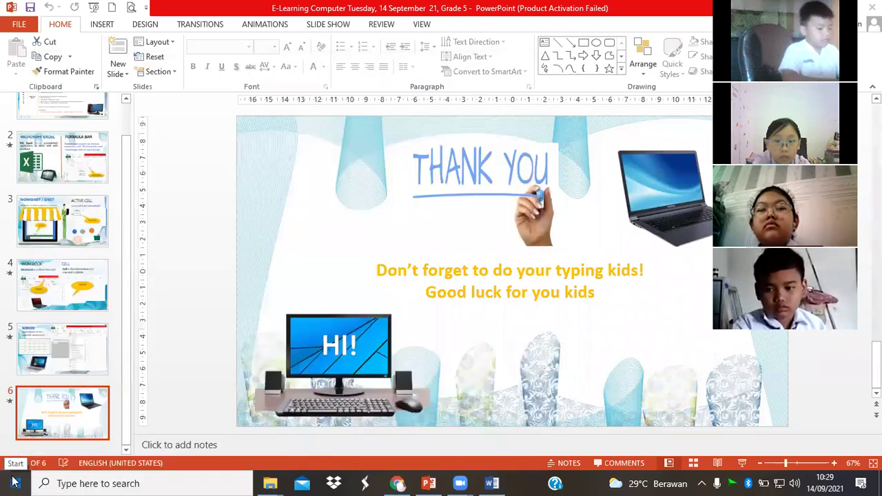
pyautogui.click(15, 482)
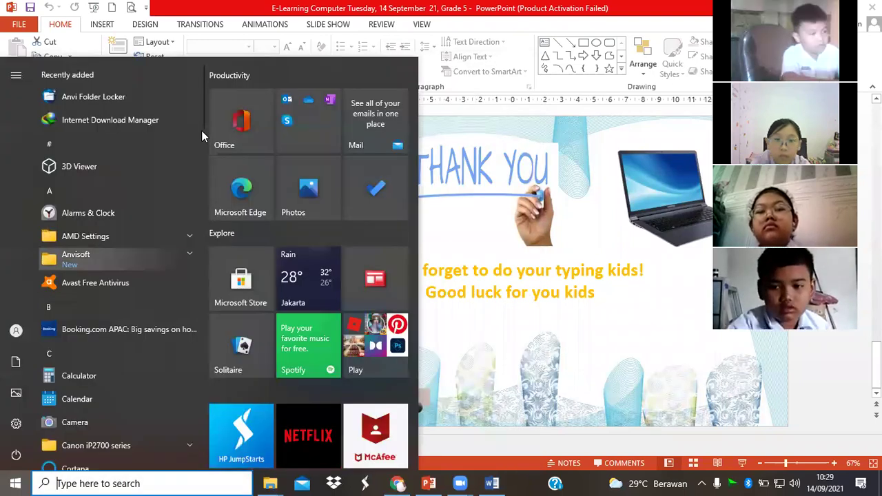
pyautogui.moveTo(202, 120); pyautogui.dragTo(212, 281)
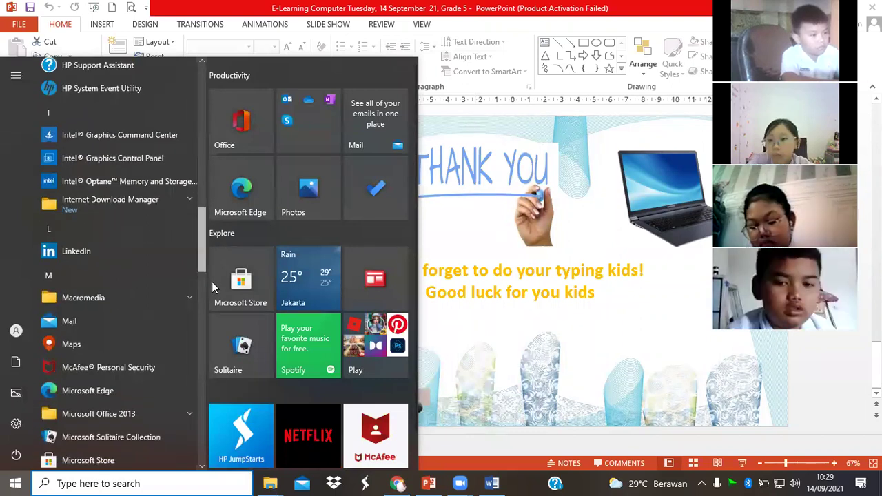
pyautogui.scroll(-2, 142, 290)
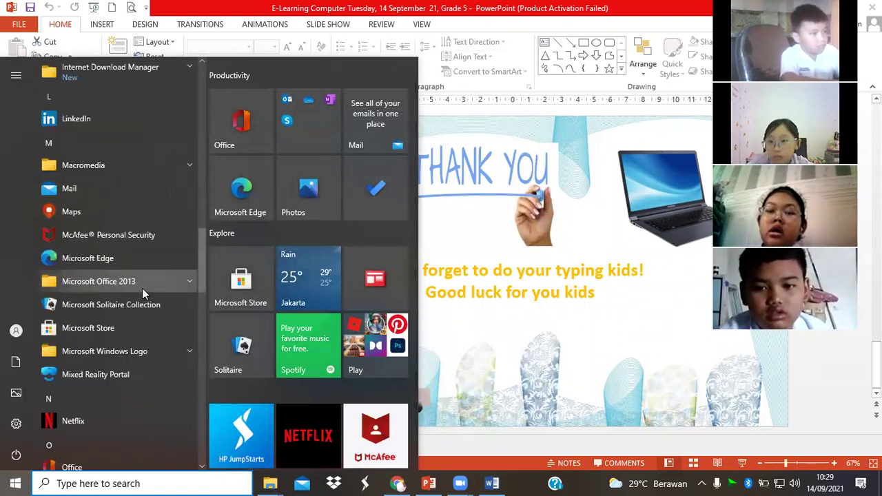
pyautogui.click(142, 282)
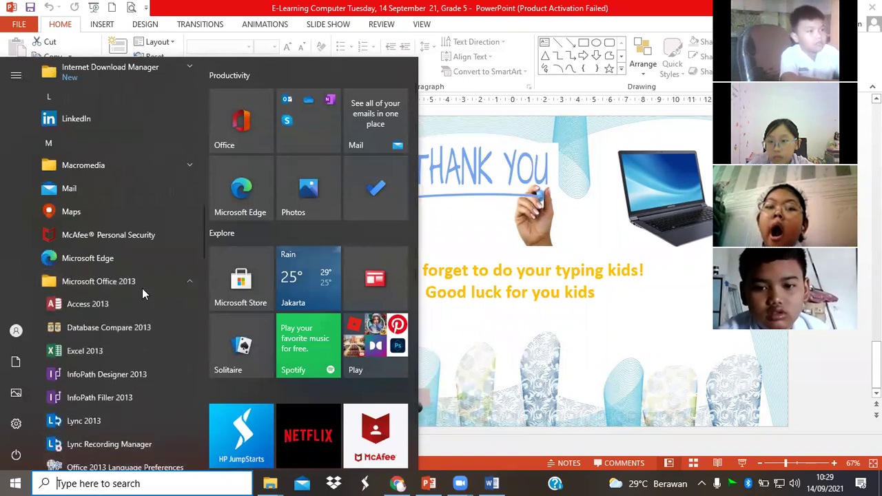
pyautogui.click(94, 351)
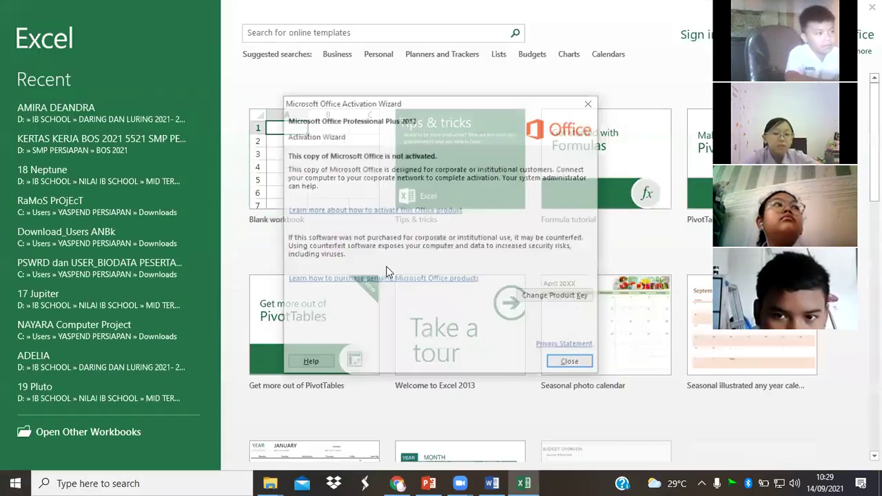
# Dismiss the activation notice, create a blank workbook, and point out Sheet1, Book1 and the formula bar
pyautogui.click(584, 363)
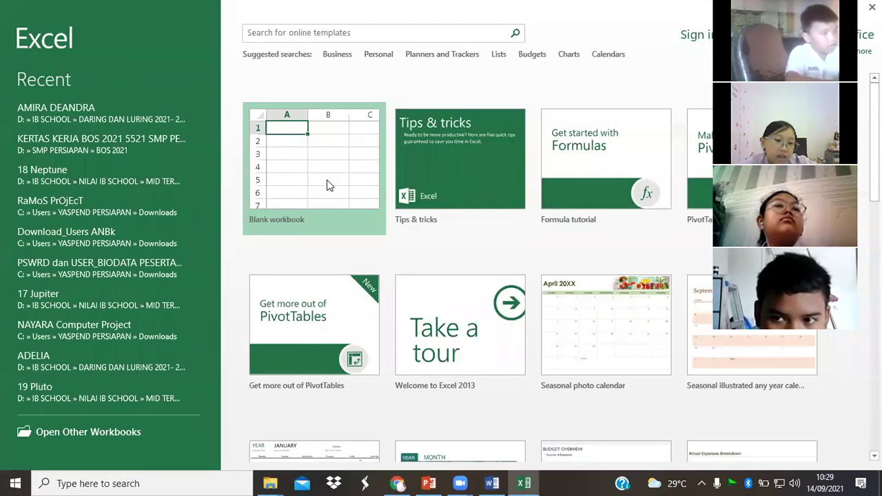
pyautogui.click(327, 185)
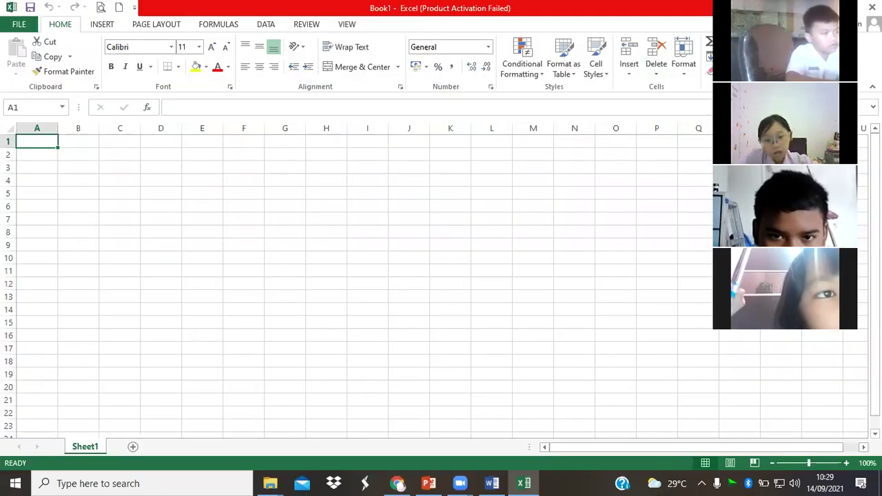
pyautogui.click(95, 449)
pyautogui.click(96, 449)
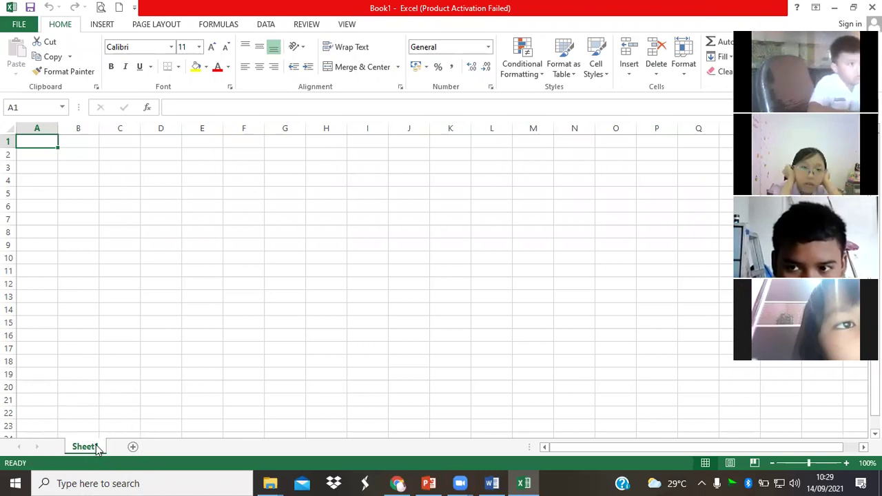
pyautogui.click(394, 12)
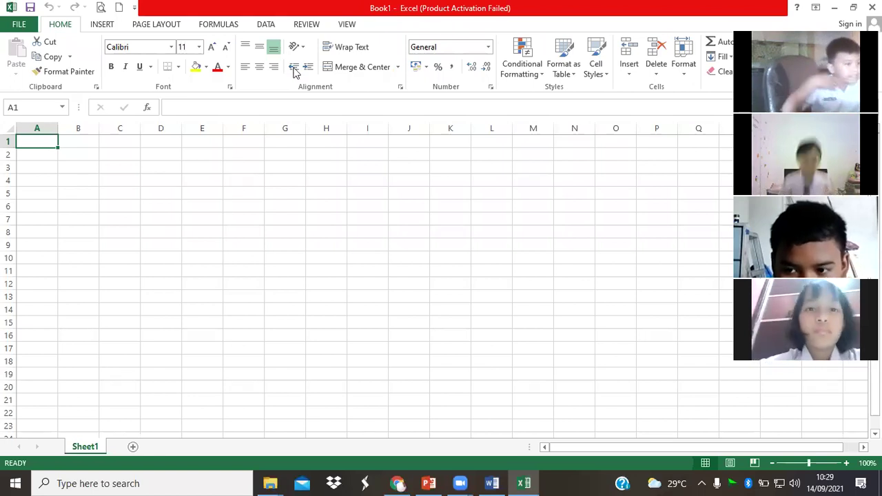
pyautogui.click(186, 108)
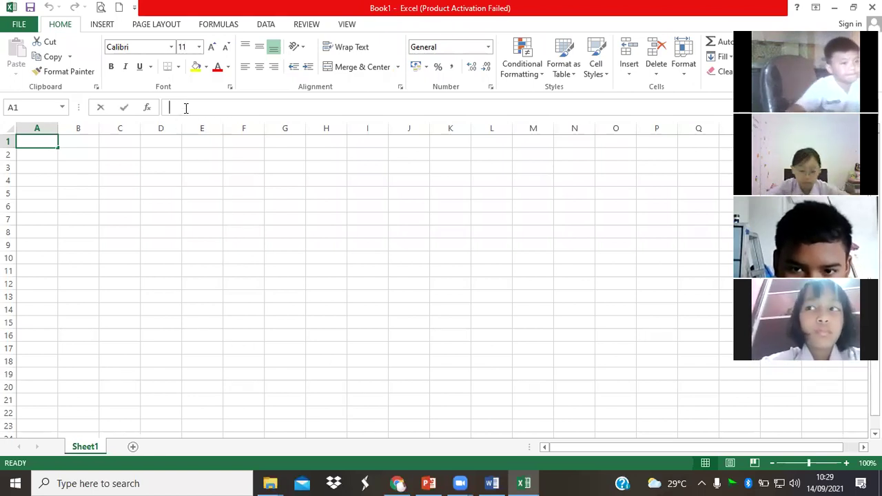
pyautogui.click(185, 112)
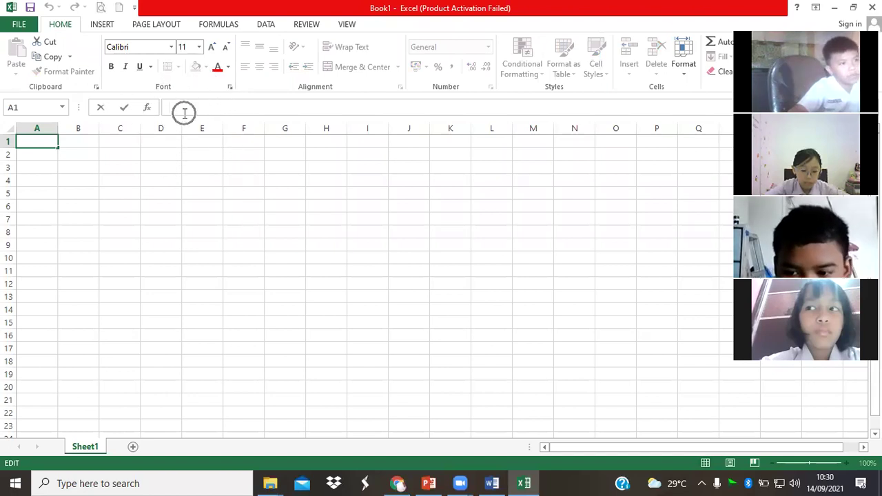
# Select cells D6, K4, G5 and range A3:N8, then clear the selection back to cell A3
pyautogui.click(165, 206)
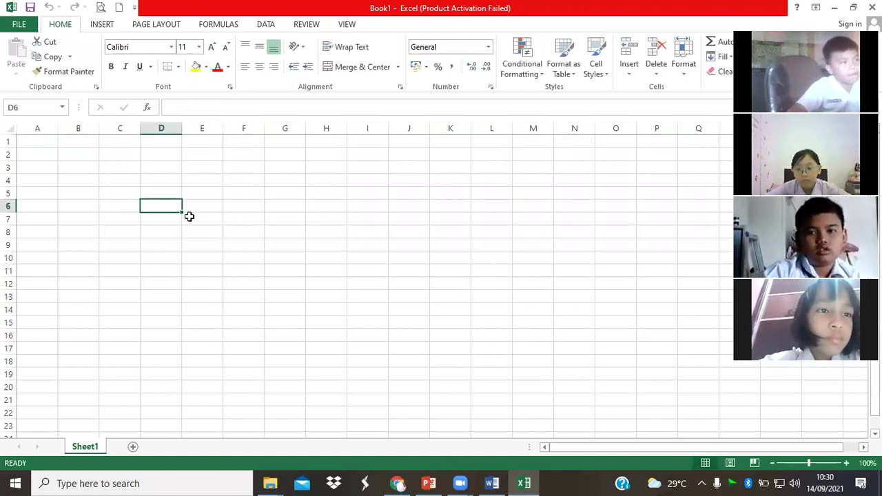
pyautogui.click(166, 207)
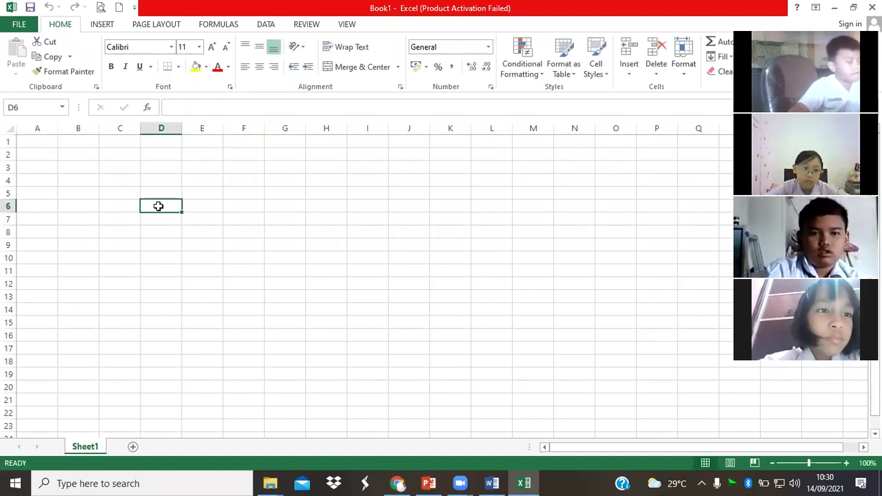
pyautogui.click(164, 204)
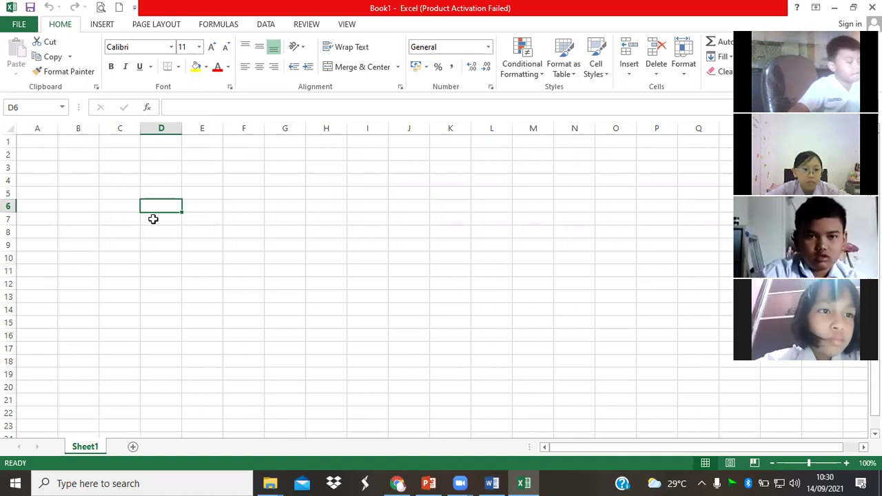
pyautogui.click(465, 179)
pyautogui.click(467, 181)
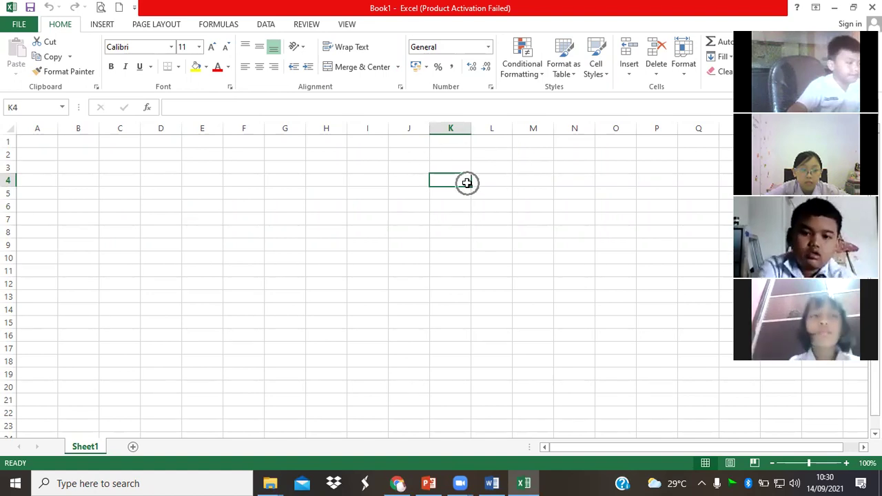
pyautogui.click(270, 190)
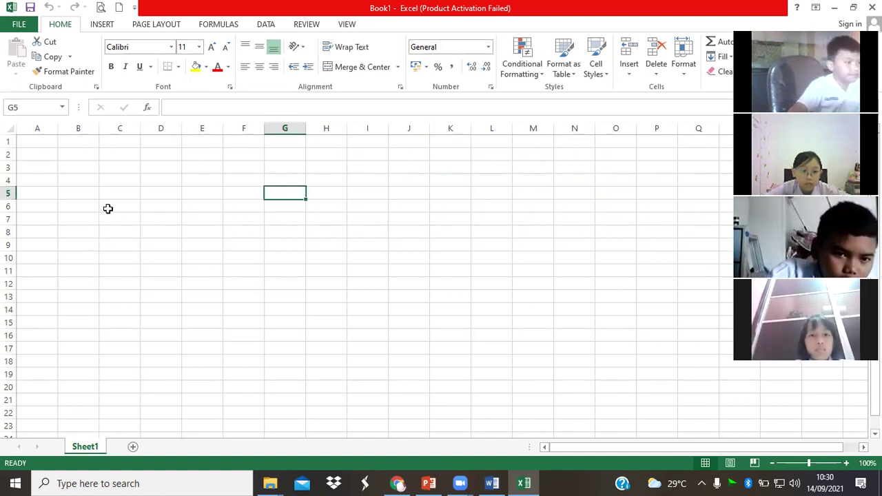
pyautogui.moveTo(53, 166)
pyautogui.mouseDown()
pyautogui.moveTo(590, 288)
pyautogui.moveTo(637, 354)
pyautogui.mouseUp()
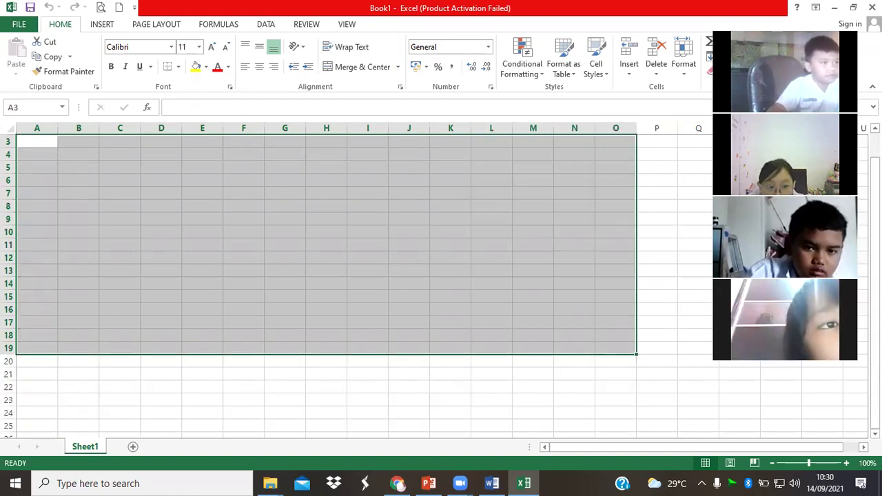
pyautogui.scroll(1, 80, 182)
pyautogui.click(242, 180)
pyautogui.click(242, 230)
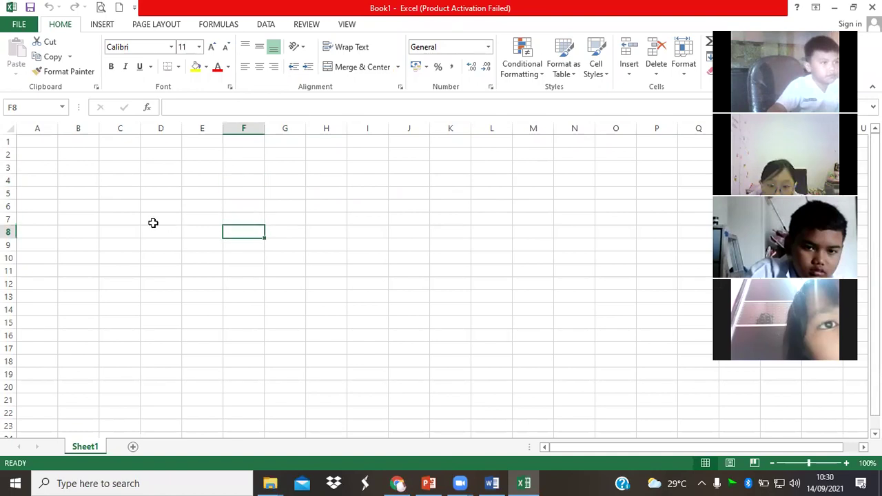
pyautogui.click(162, 218)
pyautogui.click(374, 246)
pyautogui.click(45, 164)
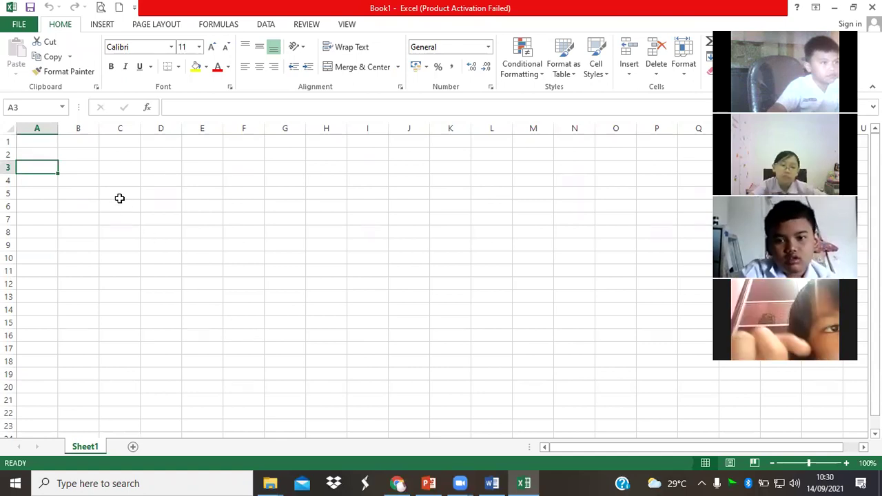
# Enter the title PENILAIAN TYPING in cell A1
pyautogui.press('Up')
pyautogui.press('Up')
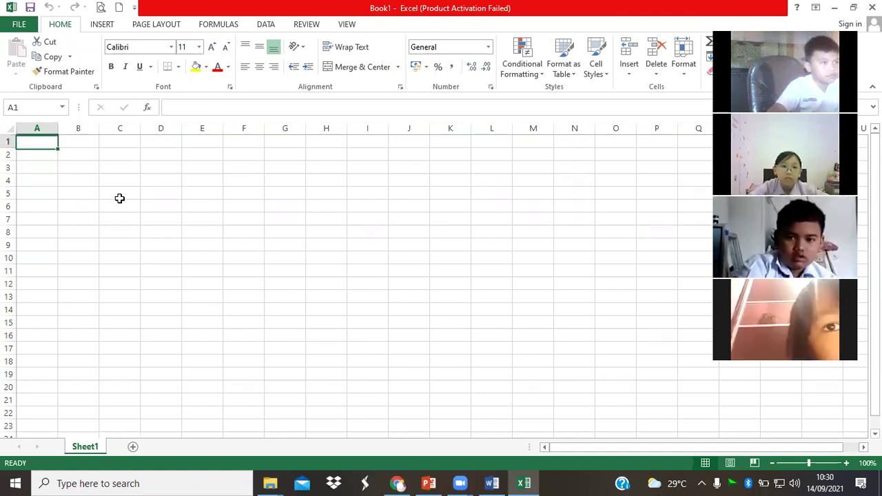
pyautogui.press('Right')
pyautogui.press('Left')
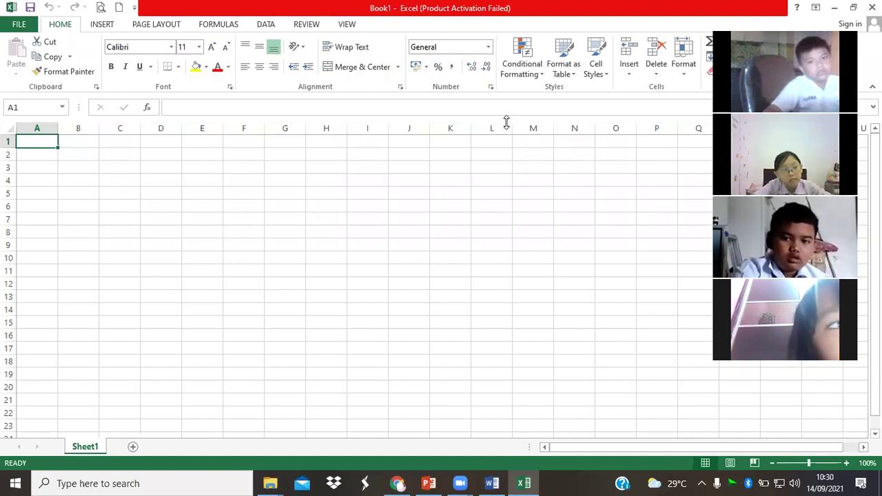
pyautogui.write('p')
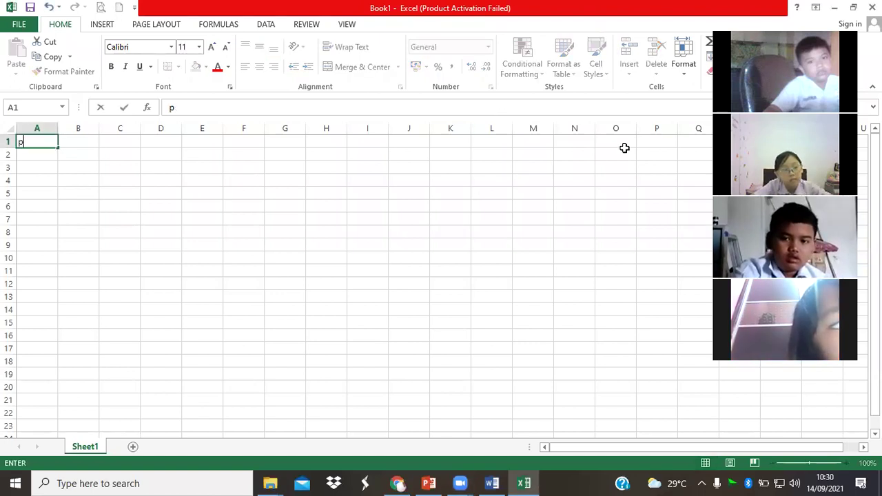
pyautogui.write('eTYPING')
pyautogui.press('Return')
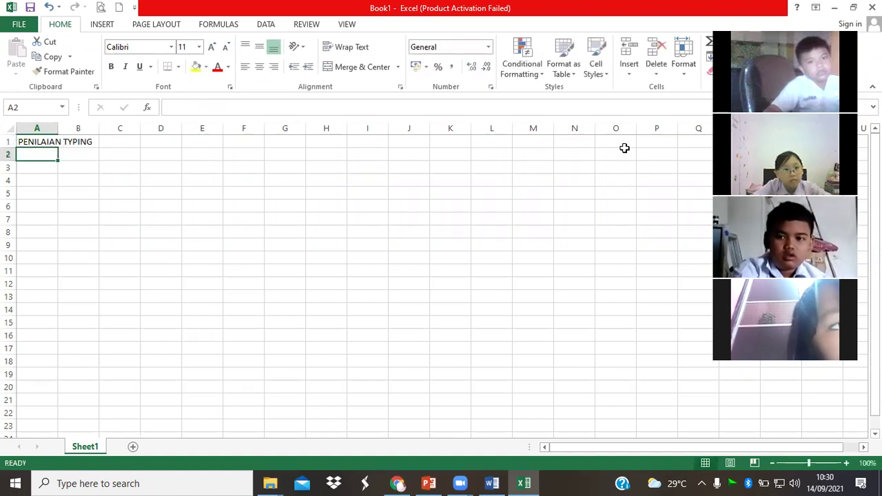
# Add the headers NO. in A3 and NAME in B3
pyautogui.press('Return')
pyautogui.write('NO.')
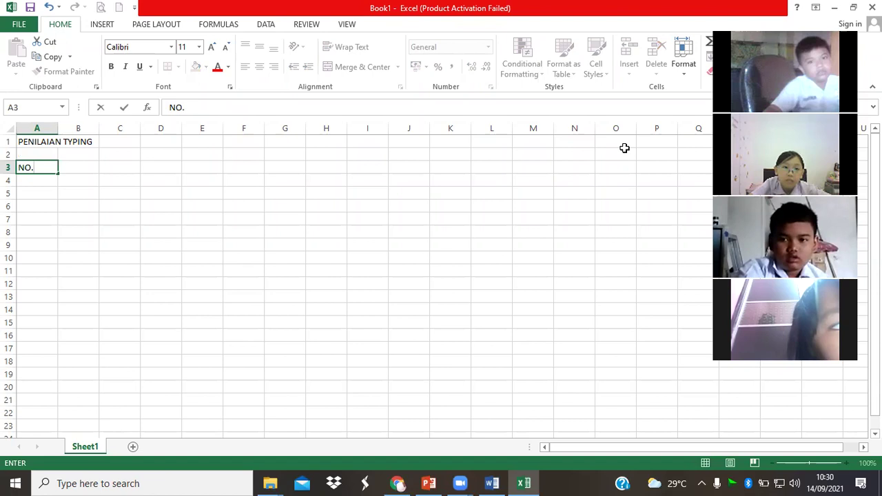
pyautogui.press('Tab')
pyautogui.write('NAME')
pyautogui.press('End')
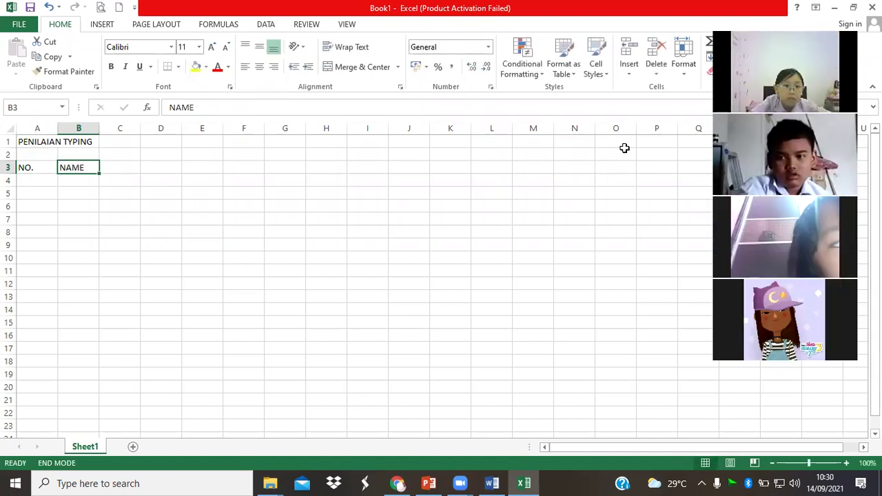
pyautogui.click(117, 174)
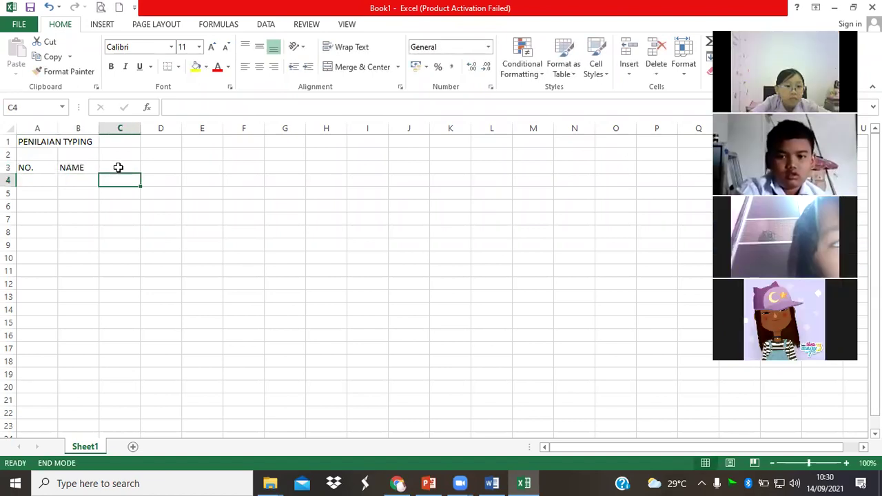
pyautogui.click(117, 167)
# Add the SCORE header in C3 and enter numbers 1 and 2 in A4:A5
pyautogui.write('S')
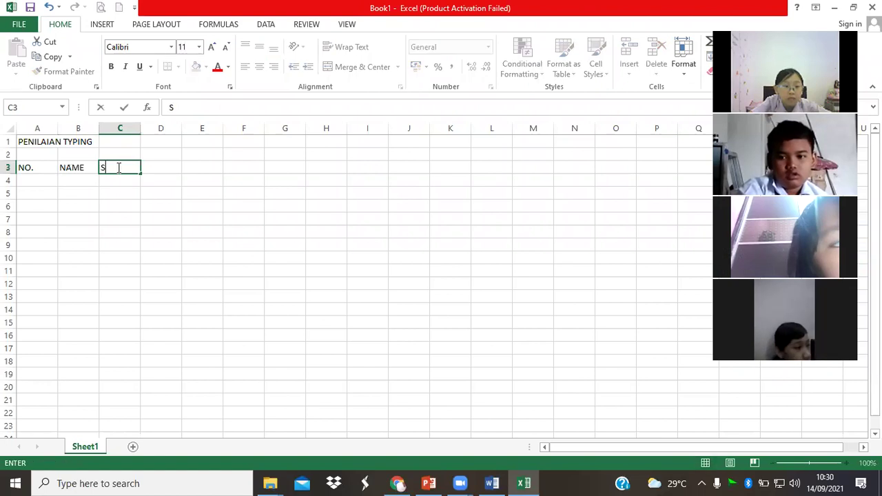
pyautogui.press('Return')
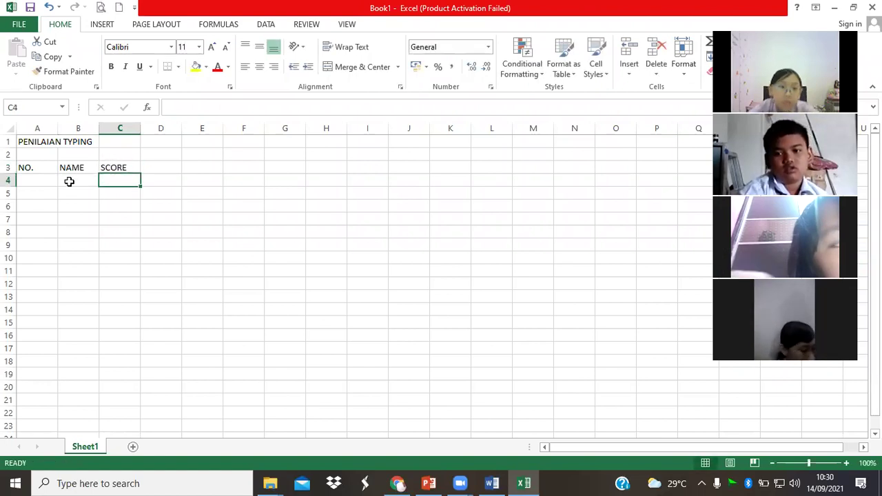
pyautogui.click(33, 184)
pyautogui.write('1')
pyautogui.press('Return')
pyautogui.write('2')
pyautogui.press('Return')
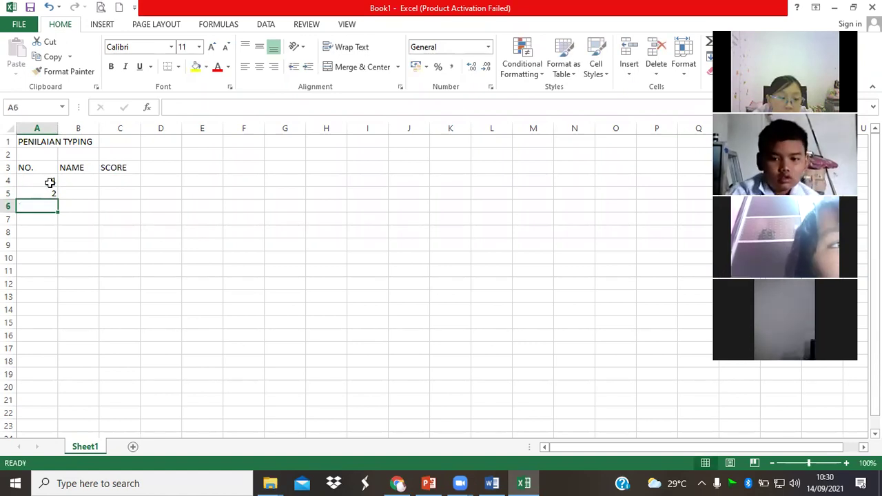
# Type the five student names into B4:B8
pyautogui.click(64, 181)
pyautogui.write('ED')
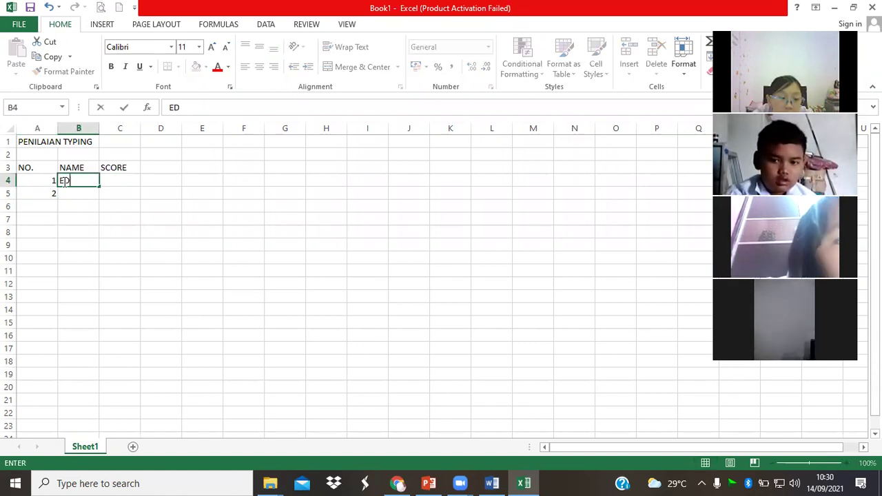
pyautogui.write('ELINE')
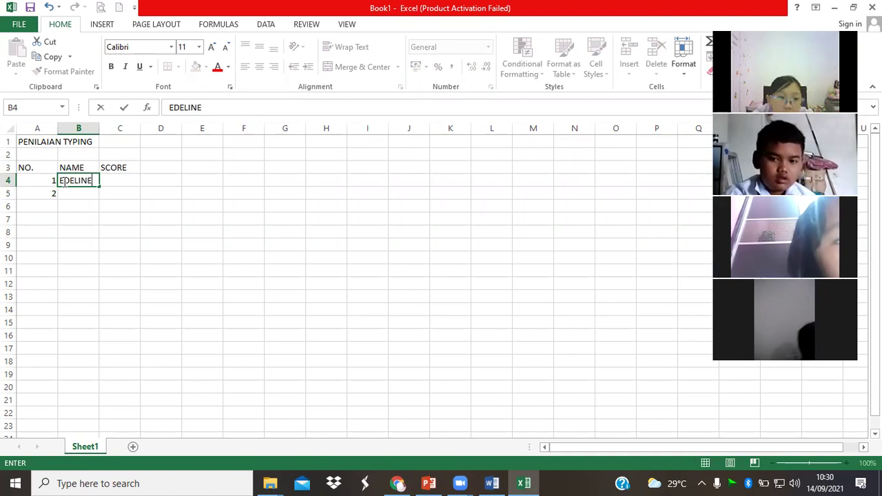
pyautogui.press('Return')
pyautogui.write('HANIF')
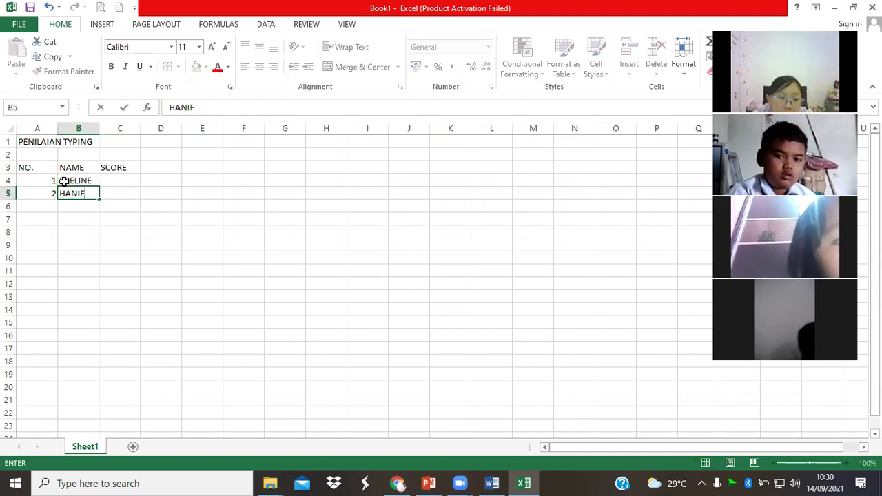
pyautogui.press('Return')
pyautogui.write('TALITA')
pyautogui.press('Return')
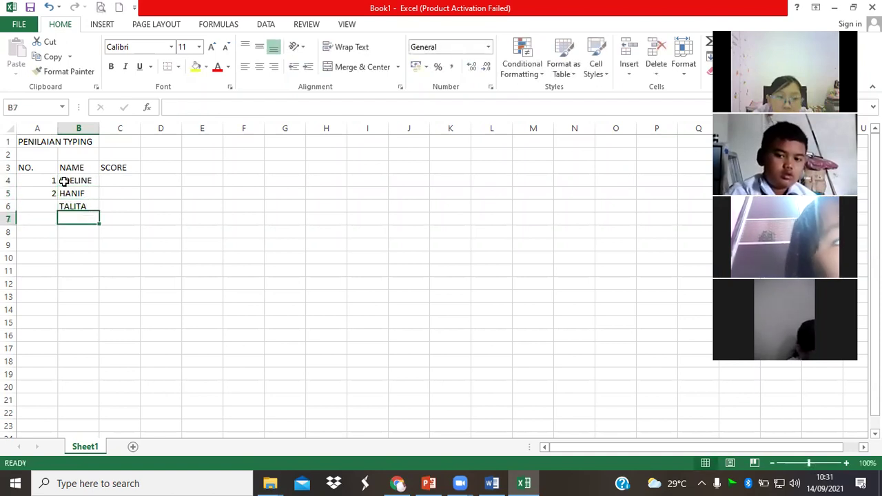
pyautogui.write('NGELICA')
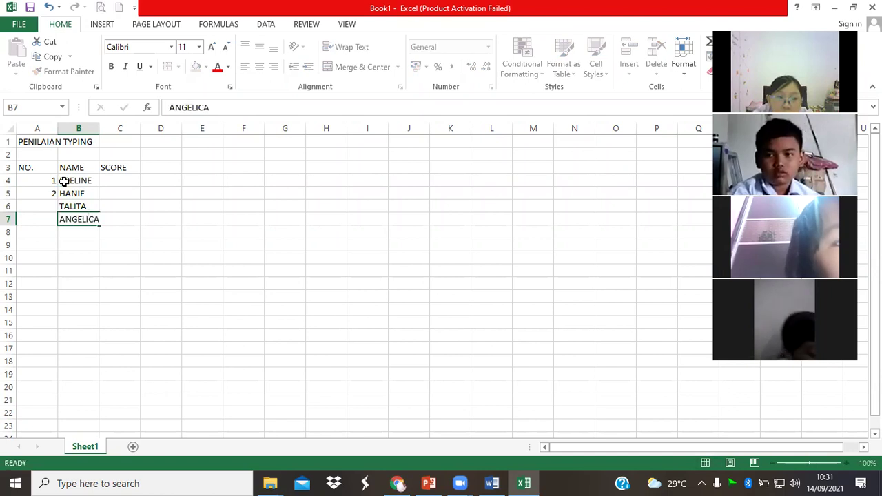
pyautogui.press('Return')
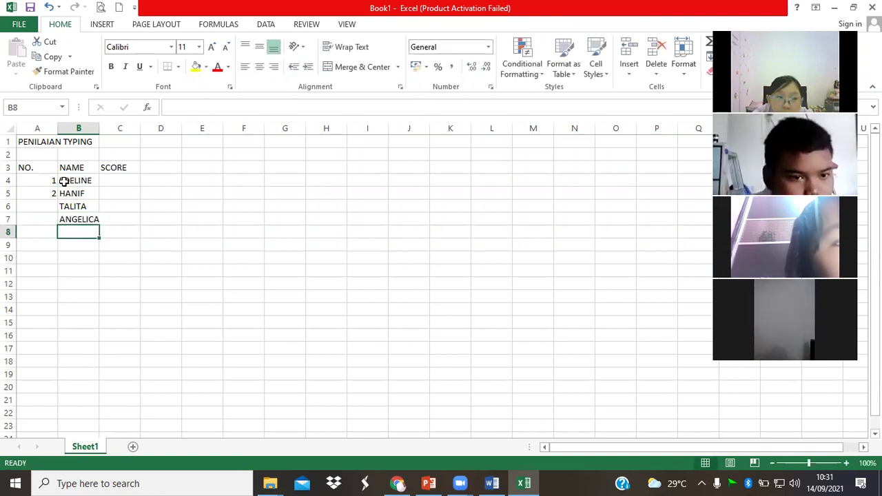
pyautogui.write('GIL')
pyautogui.press('BackSpace')
pyautogui.write('BERT')
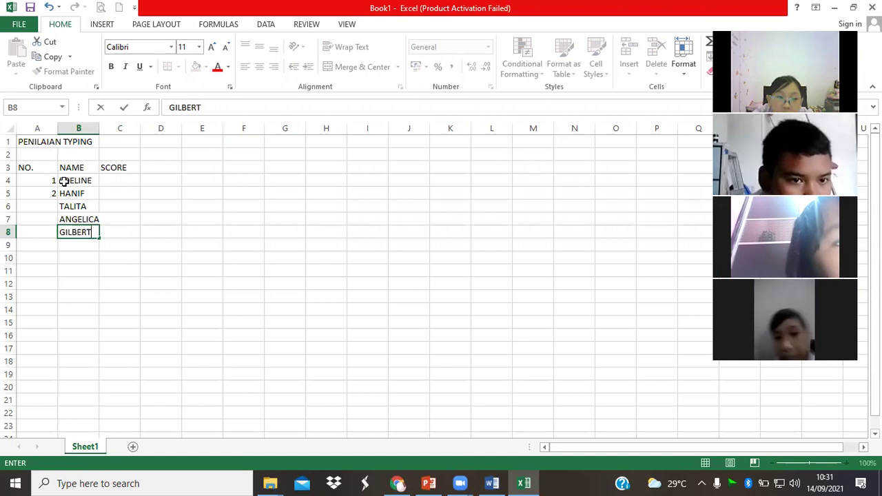
pyautogui.press('Return')
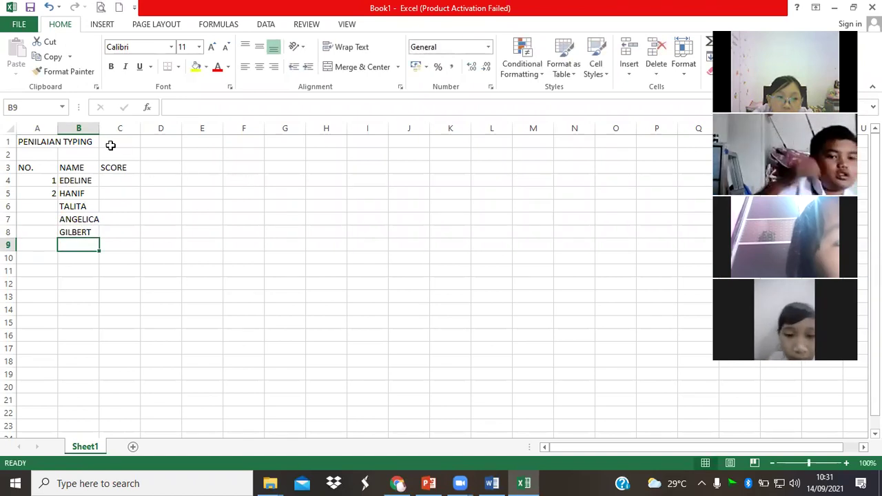
# Enter the scores 89, 90, 87, 88 and 80 in C4:C8
pyautogui.moveTo(99, 125); pyautogui.dragTo(98, 125)
pyautogui.click(122, 179)
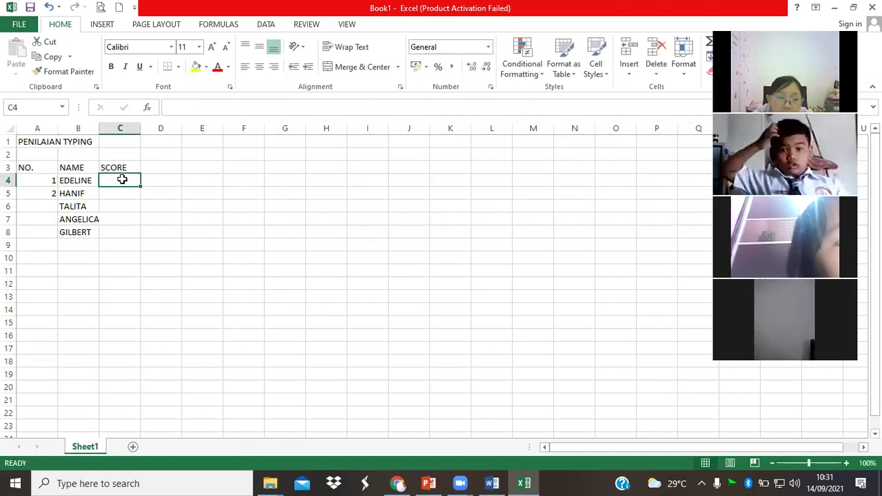
pyautogui.write('89')
pyautogui.press('Return')
pyautogui.write('90')
pyautogui.press('Return')
pyautogui.write('87')
pyautogui.press('Return')
pyautogui.write('88')
pyautogui.press('Return')
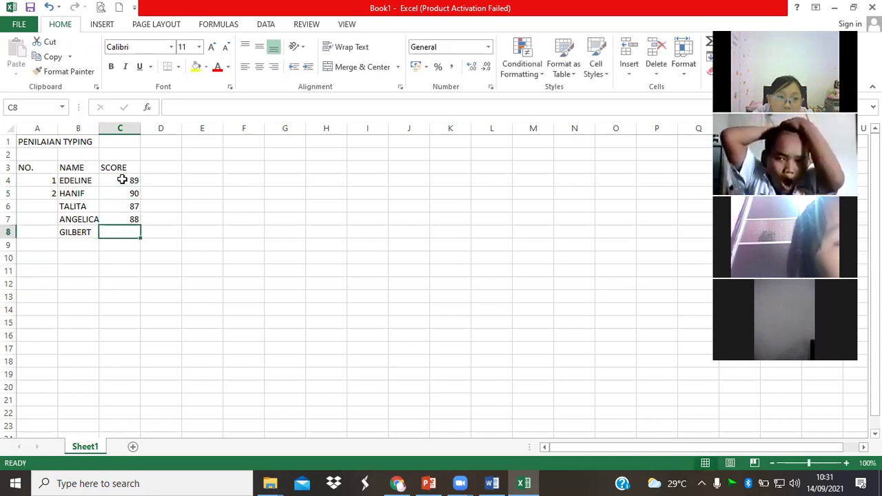
pyautogui.write('80')
pyautogui.press('Return')
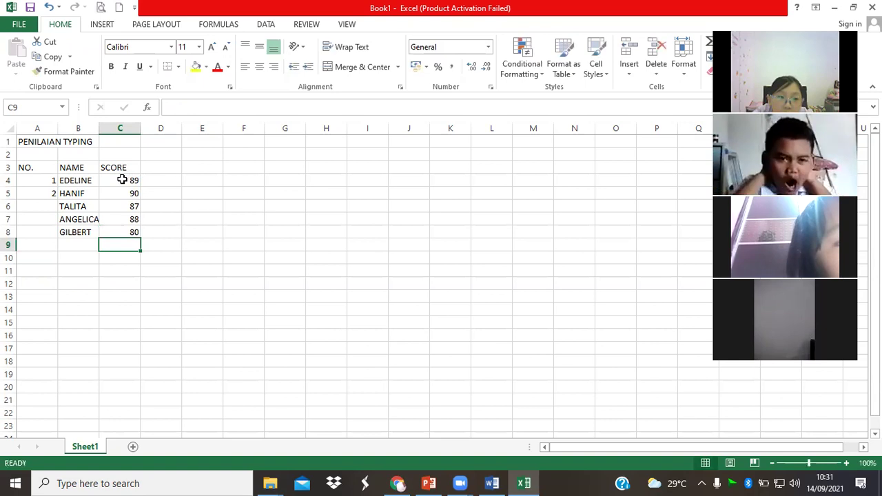
pyautogui.click(180, 210)
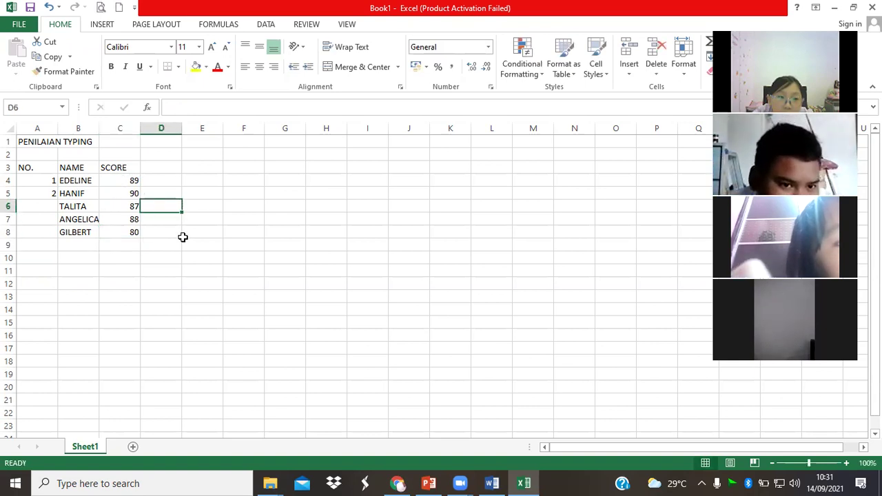
pyautogui.click(207, 255)
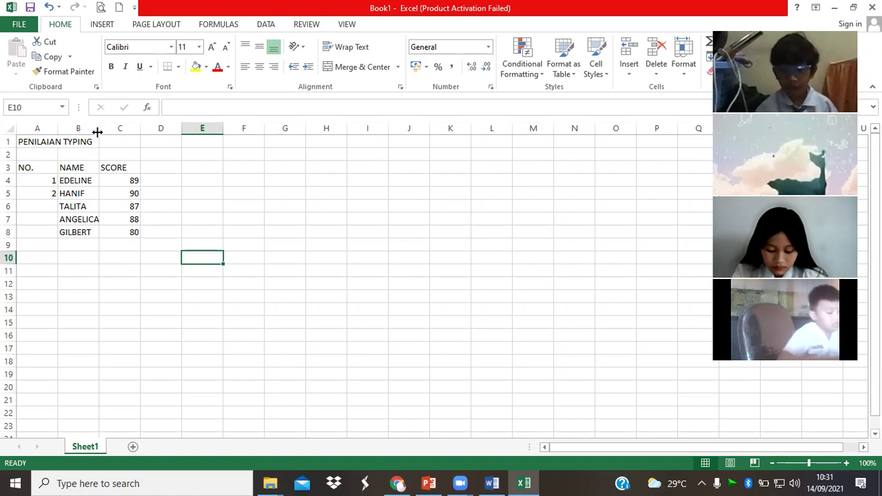
# Widen column B so the student names fit
pyautogui.click(100, 131)
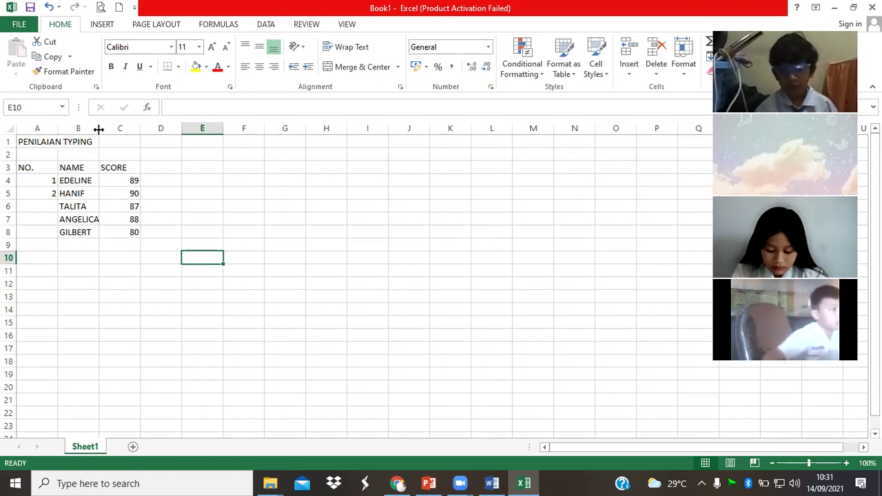
pyautogui.click(98, 129)
pyautogui.moveTo(99, 129); pyautogui.dragTo(118, 128)
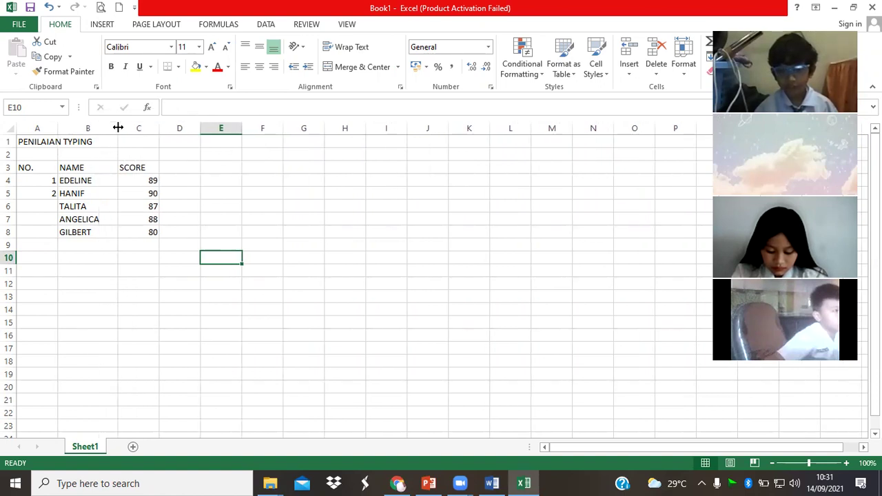
pyautogui.click(31, 177)
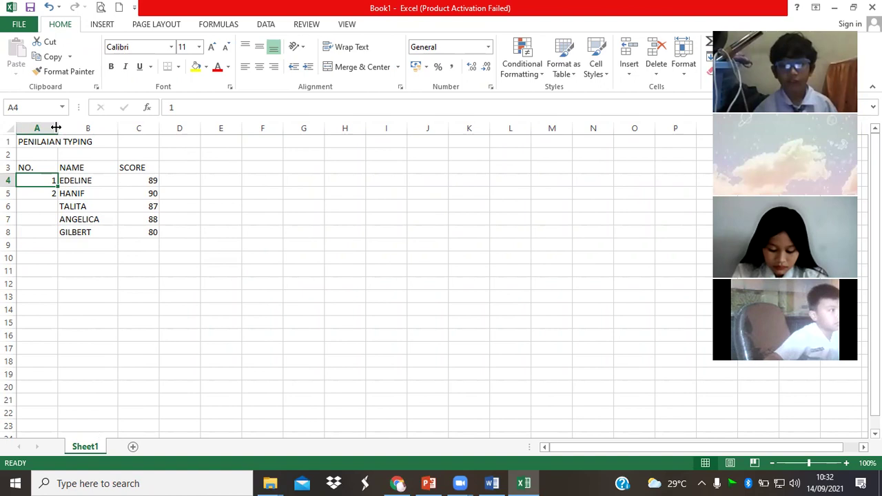
# Narrow column A to fit the numbers and column C to fit SCORE
pyautogui.click(83, 129)
pyautogui.click(37, 128)
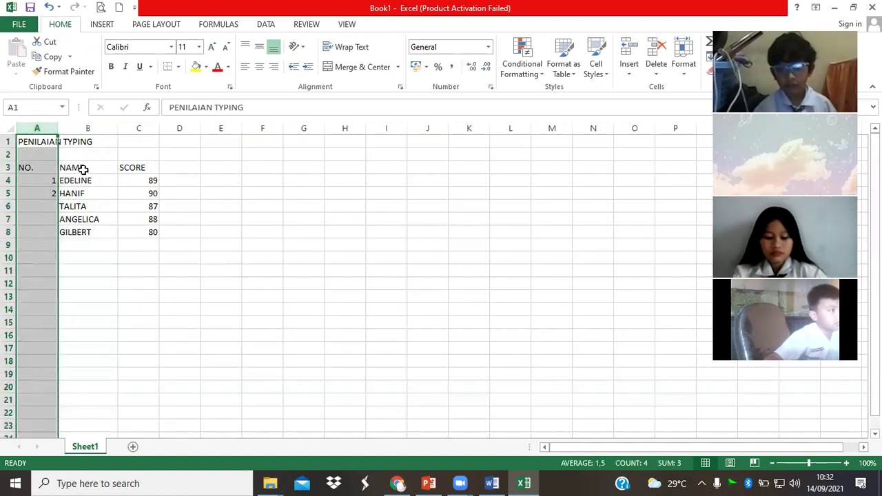
pyautogui.click(59, 129)
pyautogui.moveTo(59, 129); pyautogui.dragTo(37, 130)
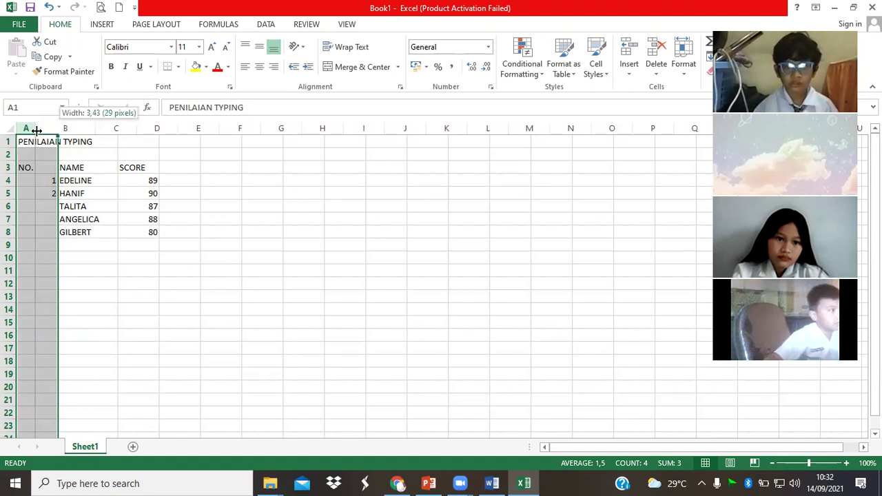
pyautogui.click(150, 243)
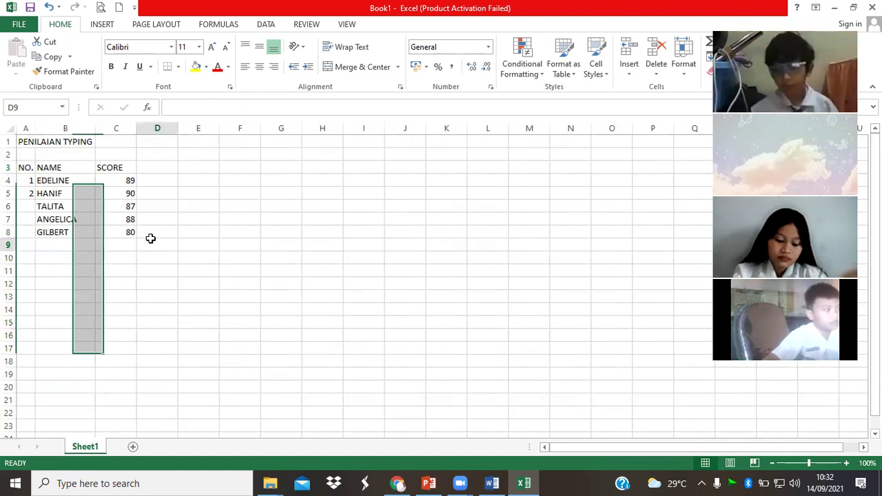
pyautogui.click(110, 167)
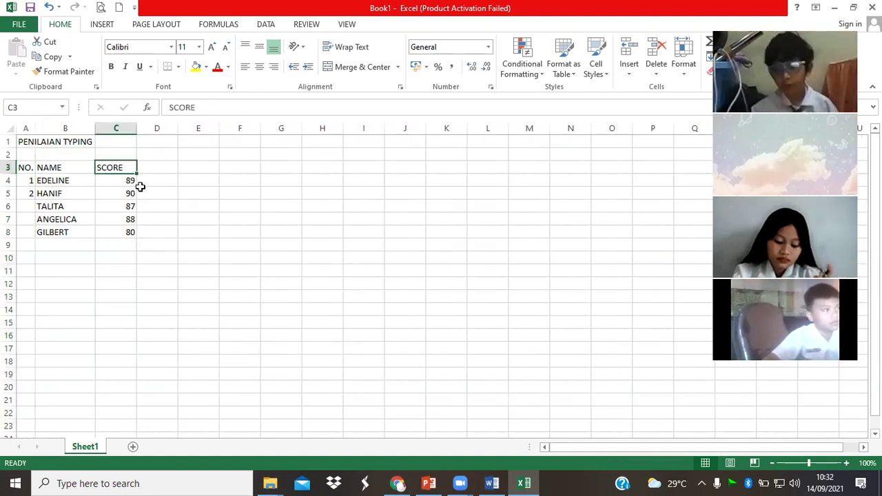
pyautogui.moveTo(137, 128); pyautogui.dragTo(127, 128)
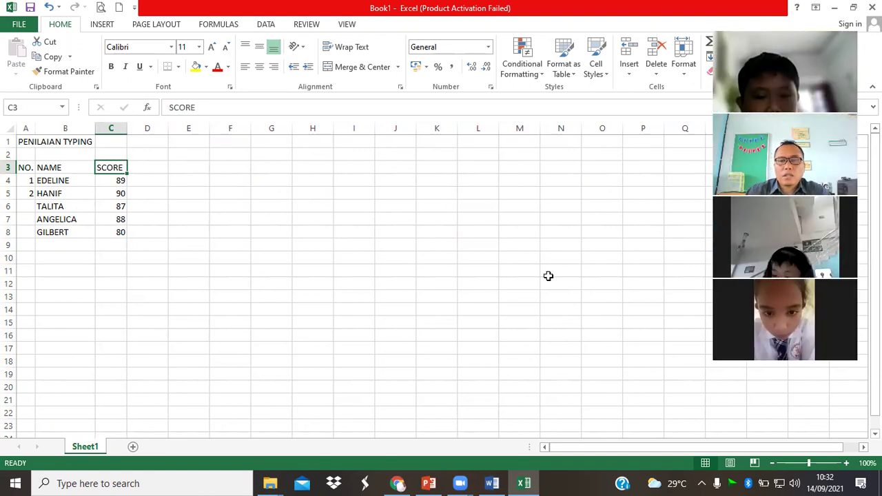
# Select 1 and 2 in A4:A5 and drag the fill handle down to row 23 for 1–20
pyautogui.click(104, 245)
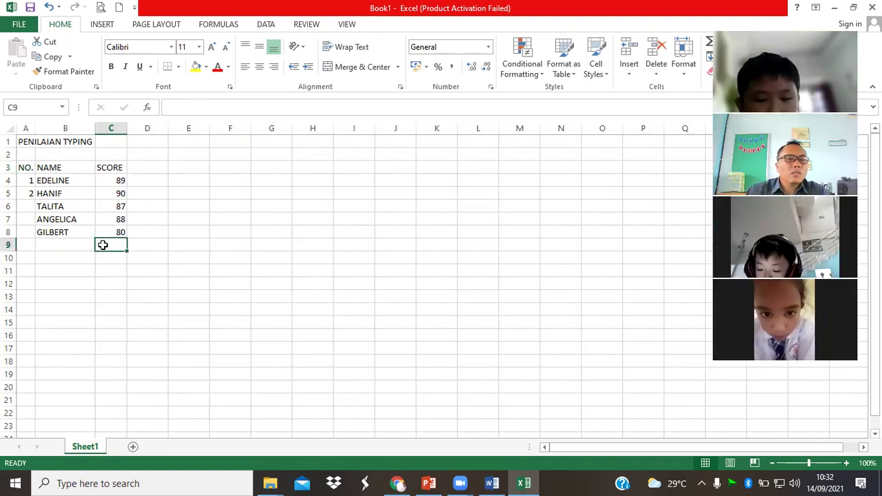
pyautogui.click(29, 180)
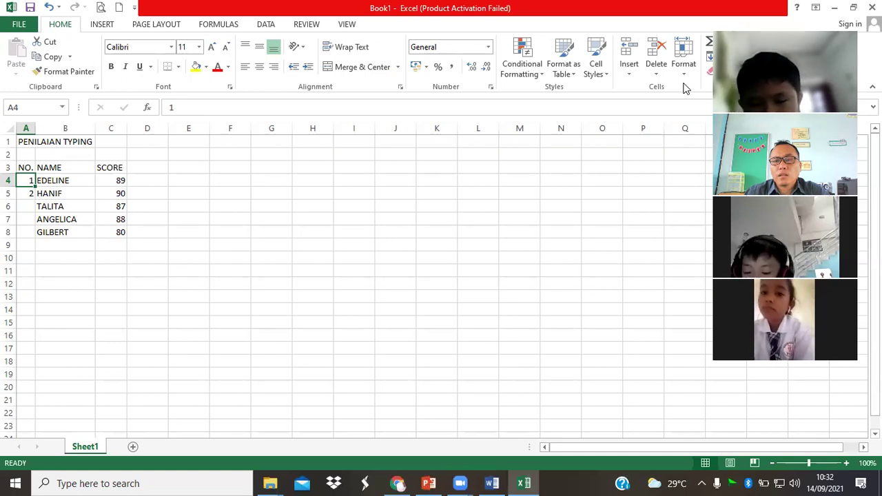
pyautogui.press('Down')
pyautogui.click(26, 181)
pyautogui.click(24, 193)
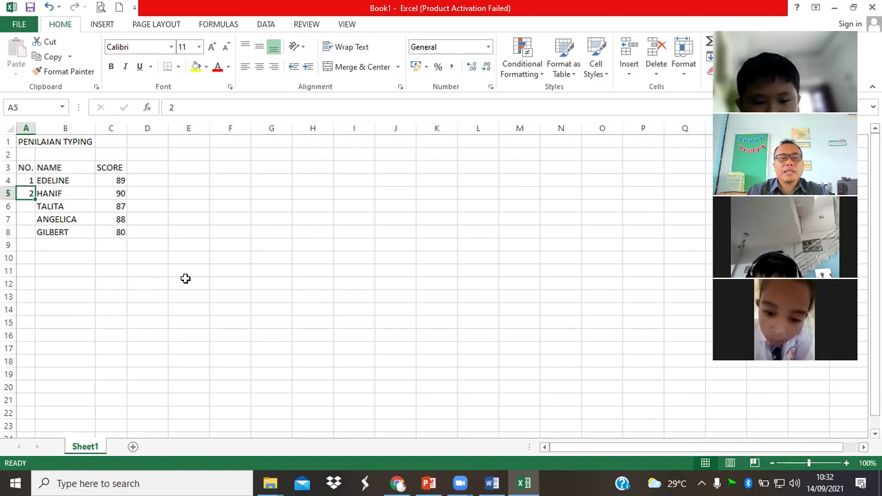
pyautogui.moveTo(26, 180); pyautogui.dragTo(25, 193)
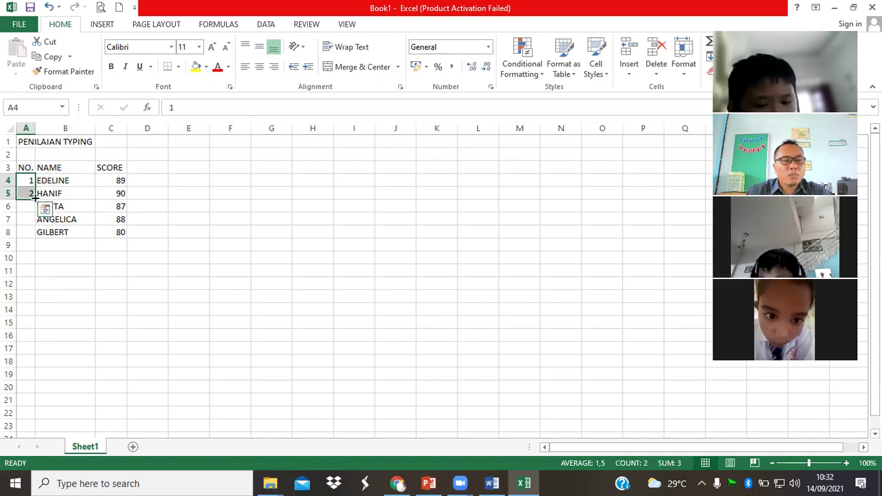
pyautogui.hotkey('ctrl', 'q')
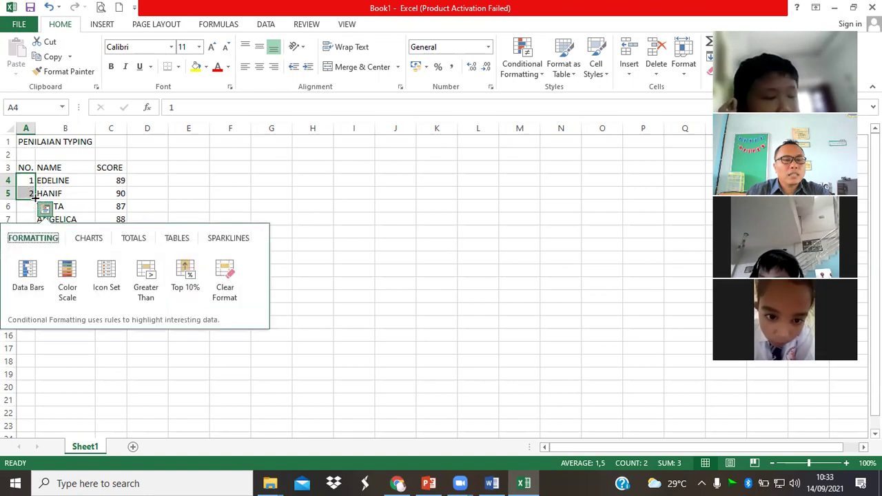
pyautogui.click(283, 199)
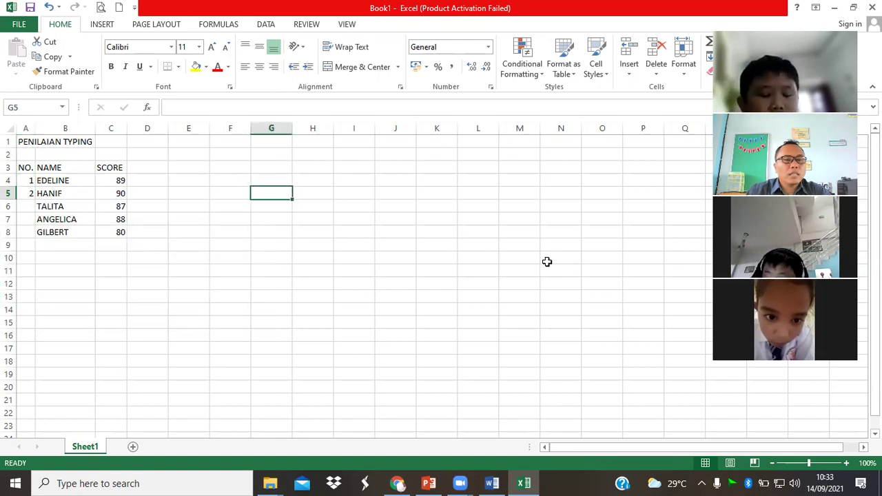
pyautogui.moveTo(26, 180); pyautogui.dragTo(26, 193)
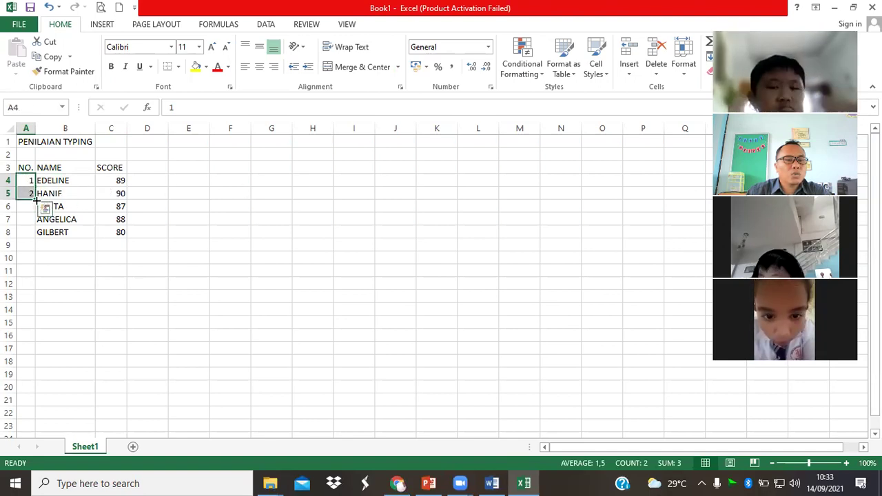
pyautogui.moveTo(35, 198); pyautogui.dragTo(49, 386)
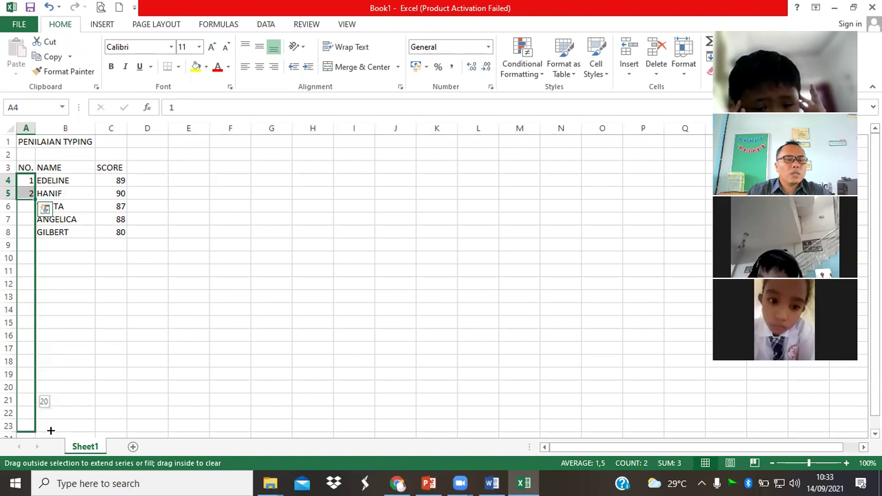
pyautogui.moveTo(49, 386); pyautogui.dragTo(49, 428)
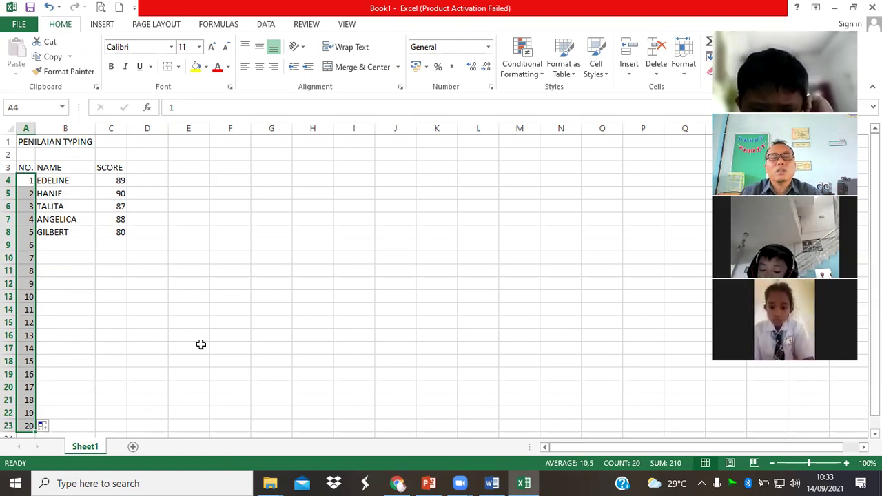
# Center-align the NO. column A3:A23
pyautogui.click(133, 258)
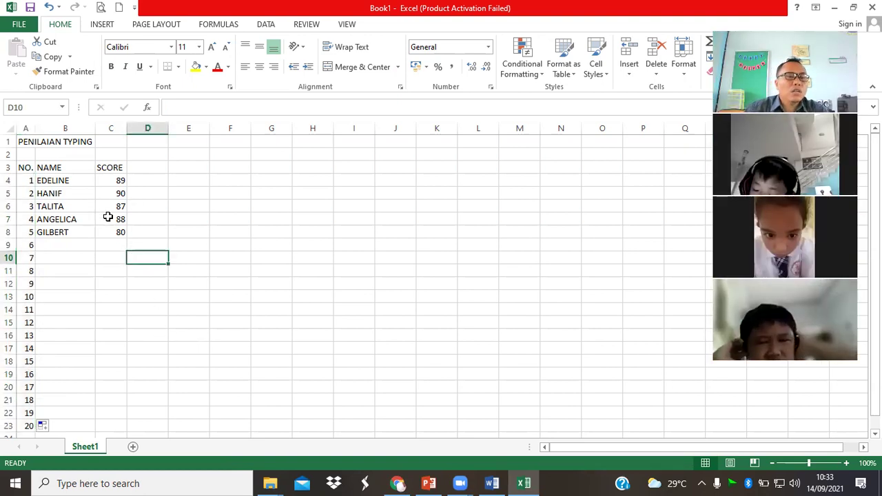
pyautogui.click(31, 169)
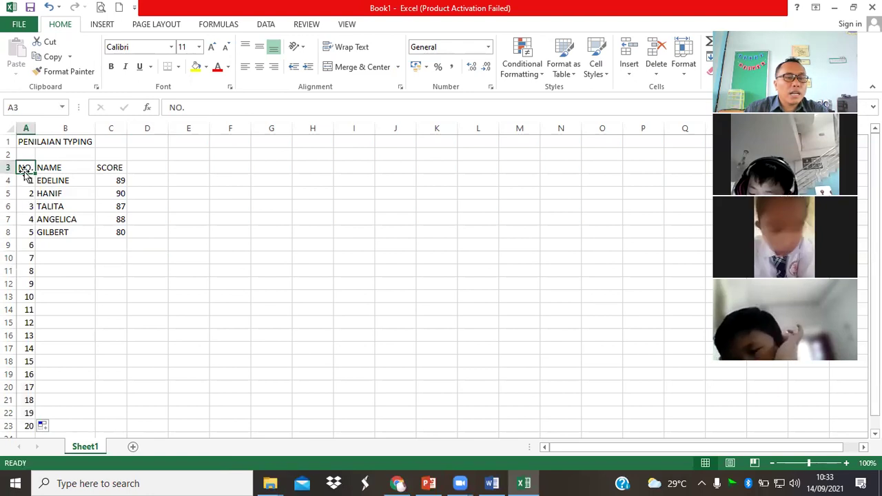
pyautogui.moveTo(24, 168); pyautogui.dragTo(35, 427)
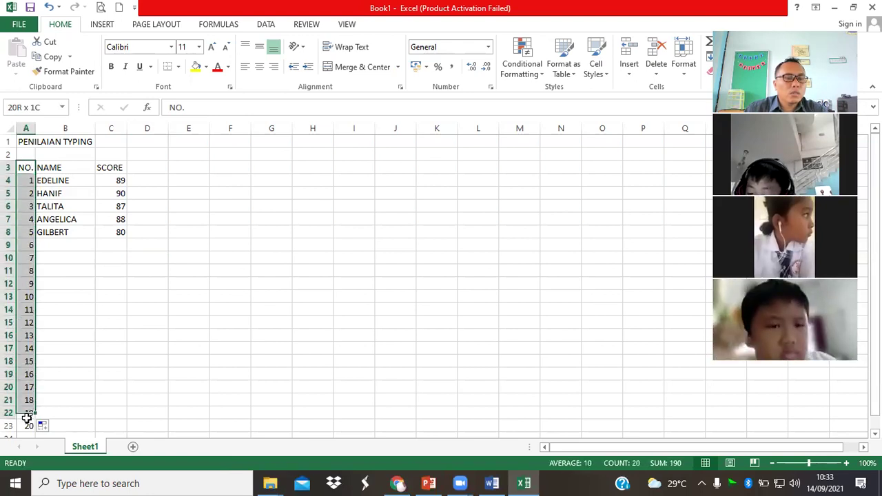
pyautogui.hotkey('alt', 'shift', 'F10')
pyautogui.click(259, 67)
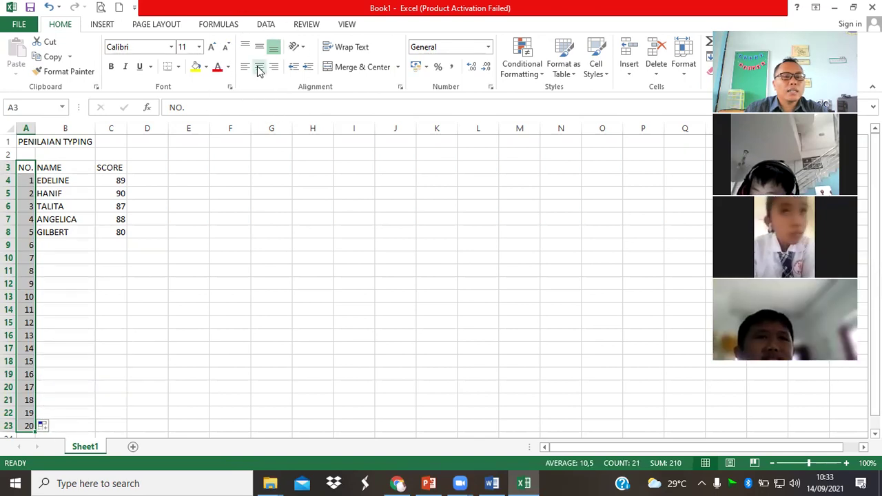
pyautogui.click(260, 67)
# Center-align the scores in C4:C8
pyautogui.click(26, 191)
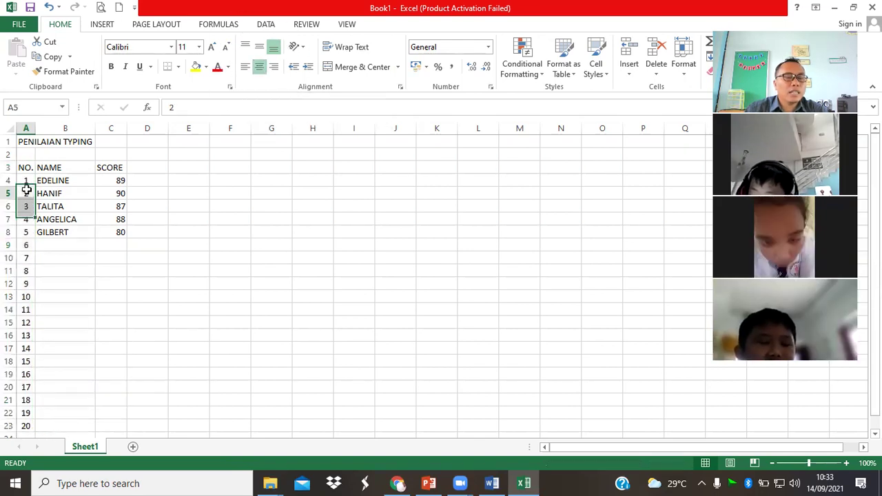
pyautogui.click(121, 179)
pyautogui.moveTo(120, 179); pyautogui.dragTo(119, 230)
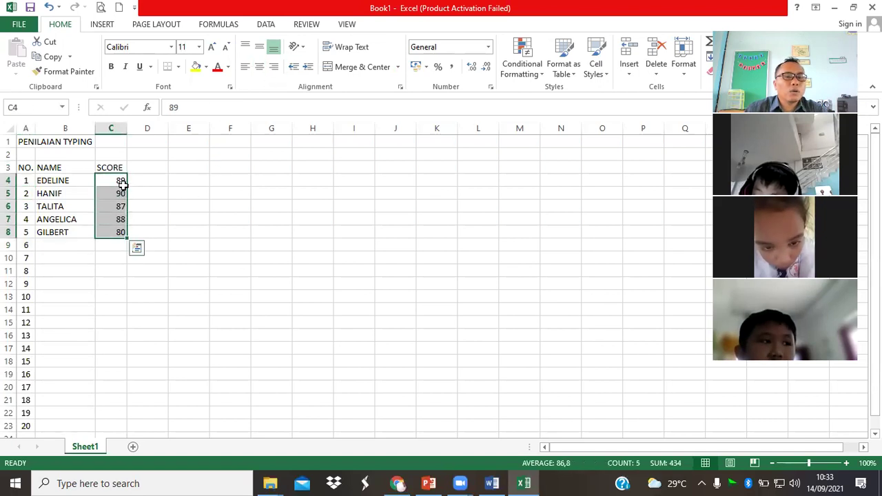
pyautogui.click(260, 66)
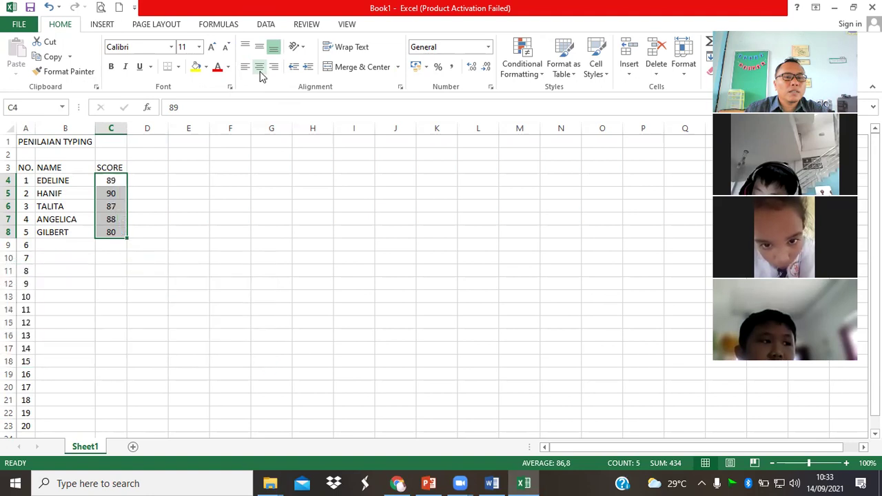
pyautogui.click(238, 206)
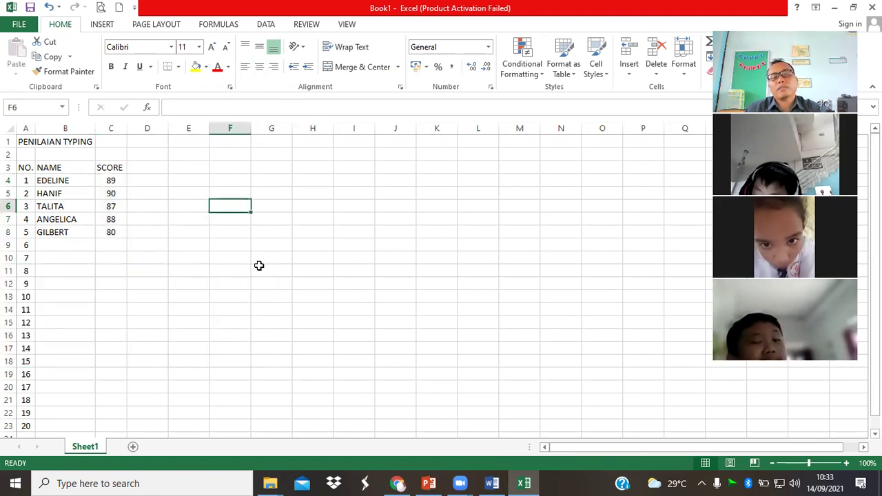
# Bold the NO., NAME and SCORE headings in A3:C3
pyautogui.click(167, 180)
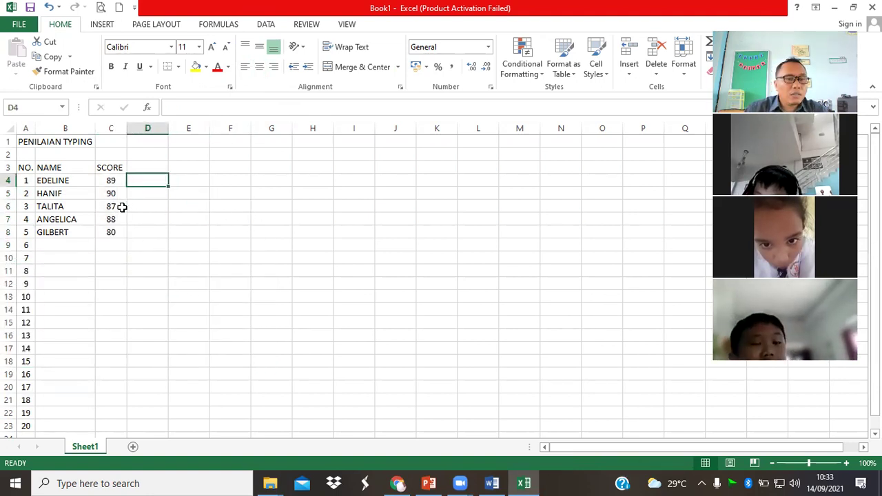
pyautogui.moveTo(25, 168); pyautogui.dragTo(111, 167)
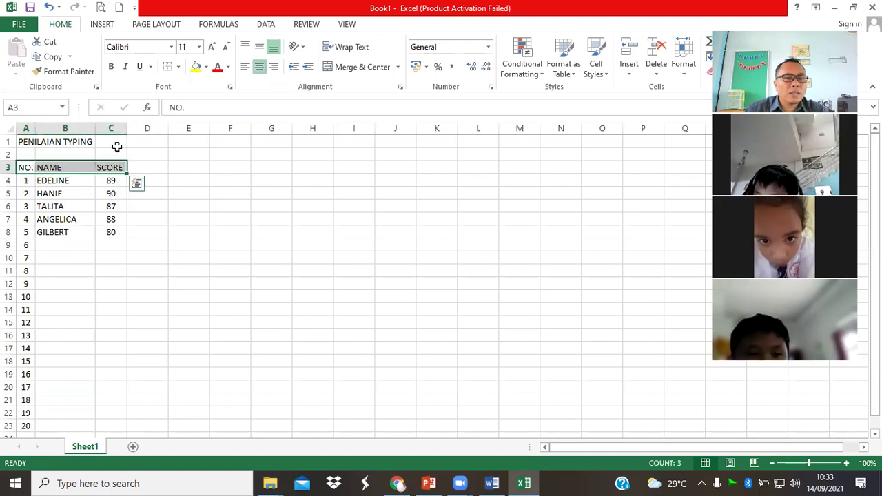
pyautogui.click(109, 67)
pyautogui.click(213, 242)
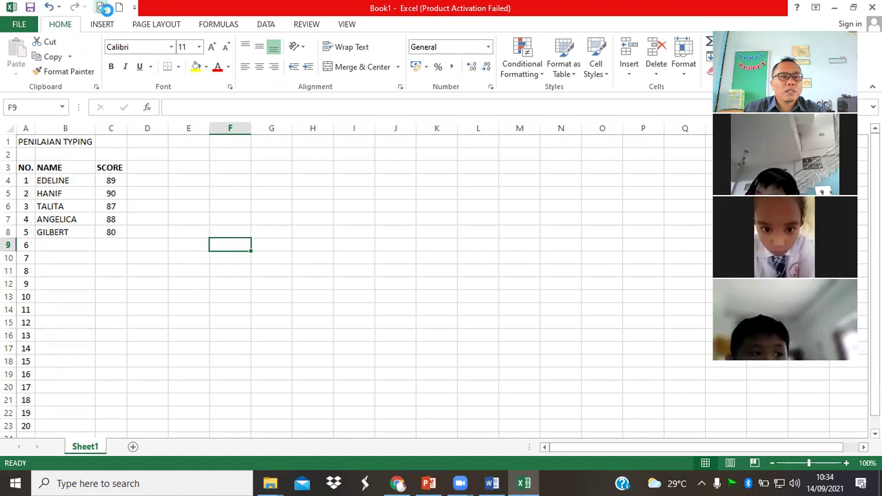
pyautogui.click(105, 8)
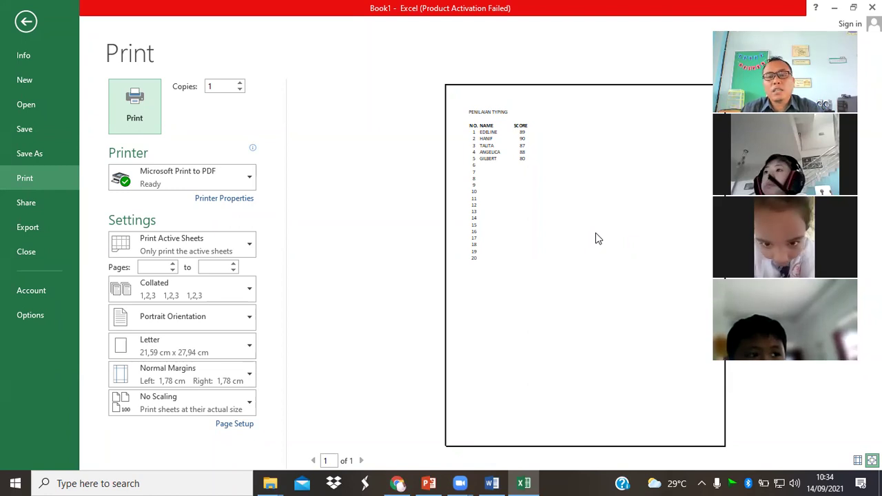
pyautogui.press('Escape')
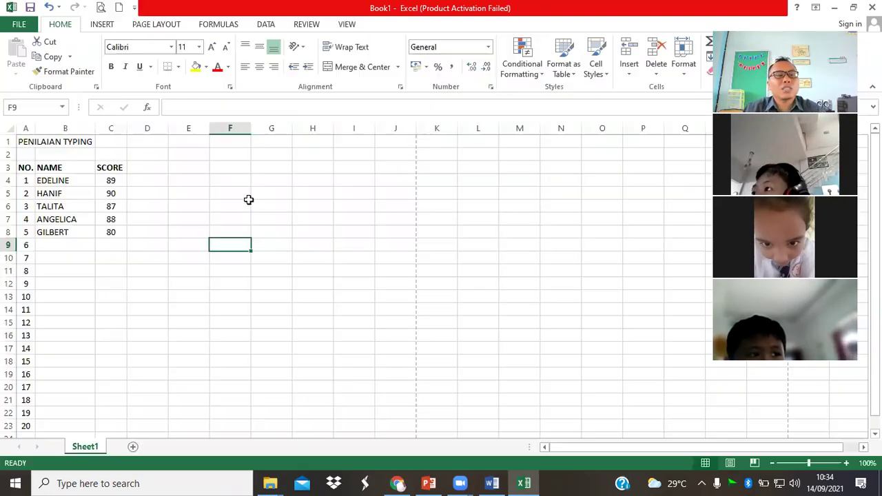
pyautogui.click(179, 178)
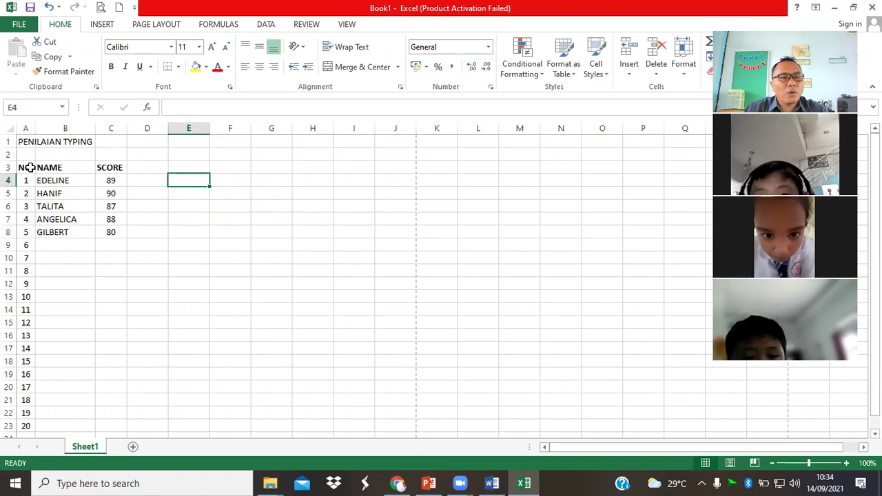
# Apply All Borders to the table range A3:C23
pyautogui.click(28, 167)
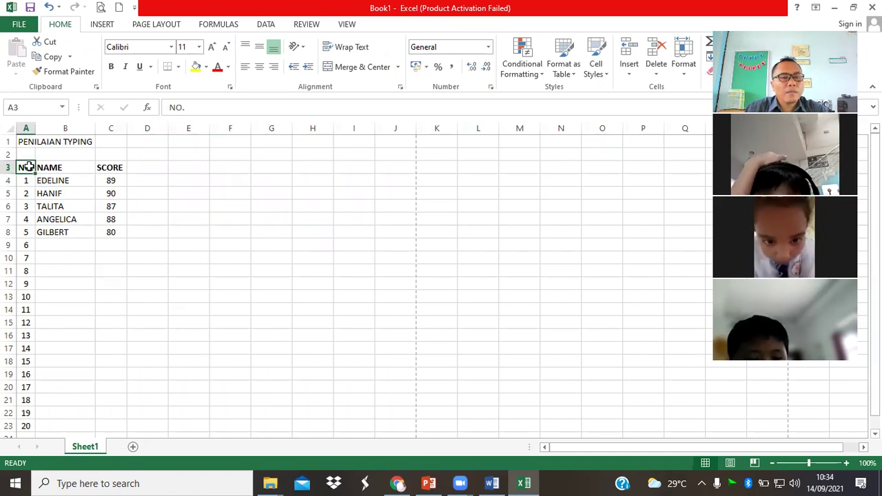
pyautogui.moveTo(109, 178)
pyautogui.mouseDown()
pyautogui.moveTo(131, 420)
pyautogui.moveTo(118, 429)
pyautogui.mouseUp()
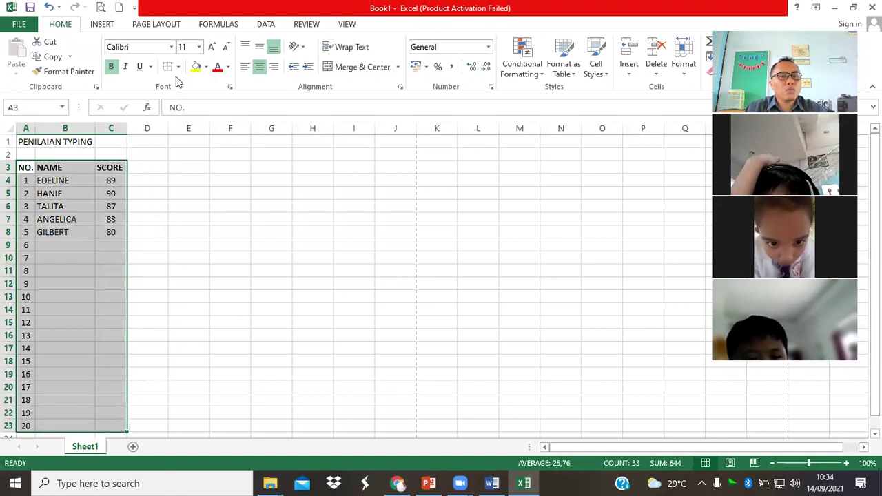
pyautogui.hotkey('ctrl', 'q')
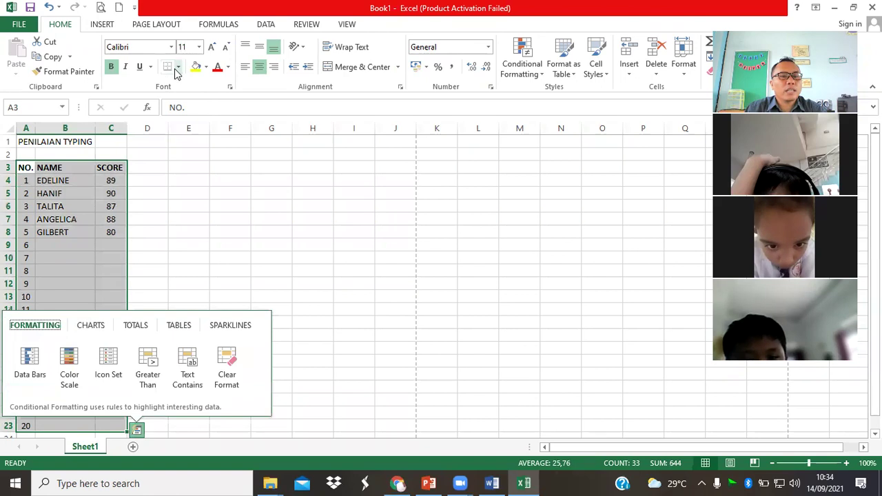
pyautogui.click(177, 67)
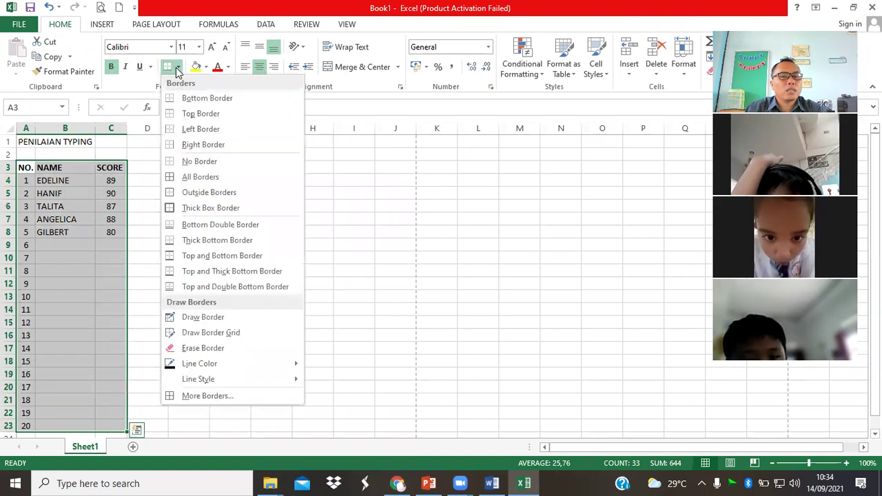
pyautogui.click(196, 181)
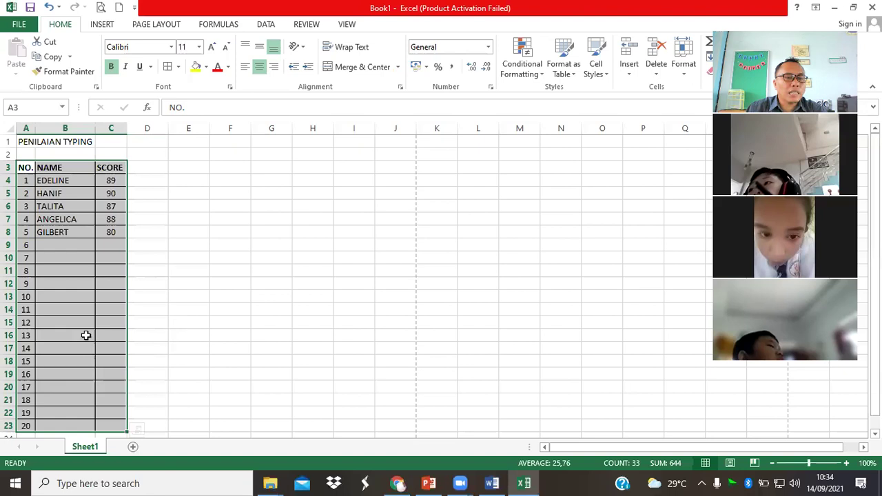
pyautogui.moveTo(188, 258); pyautogui.dragTo(188, 270)
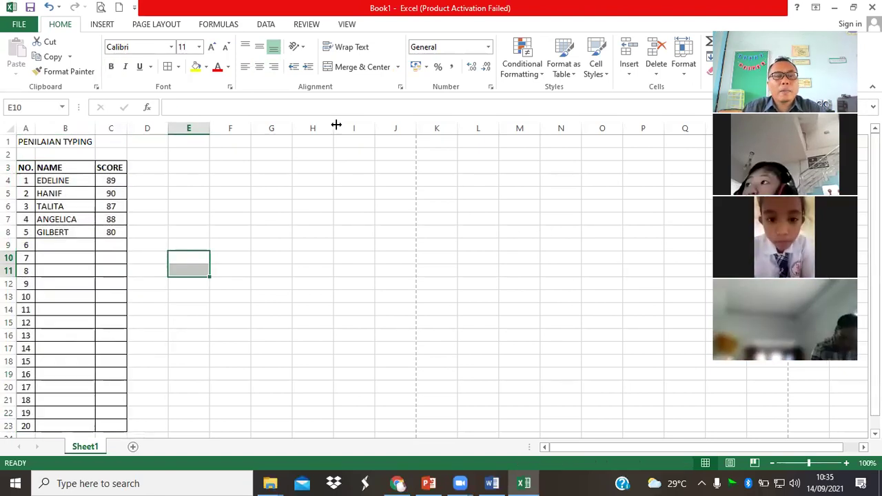
pyautogui.click(100, 7)
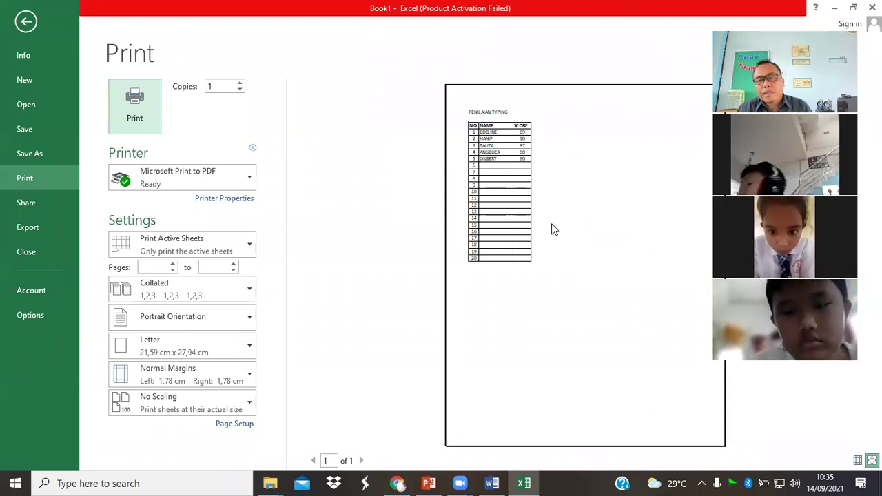
pyautogui.click(820, 387)
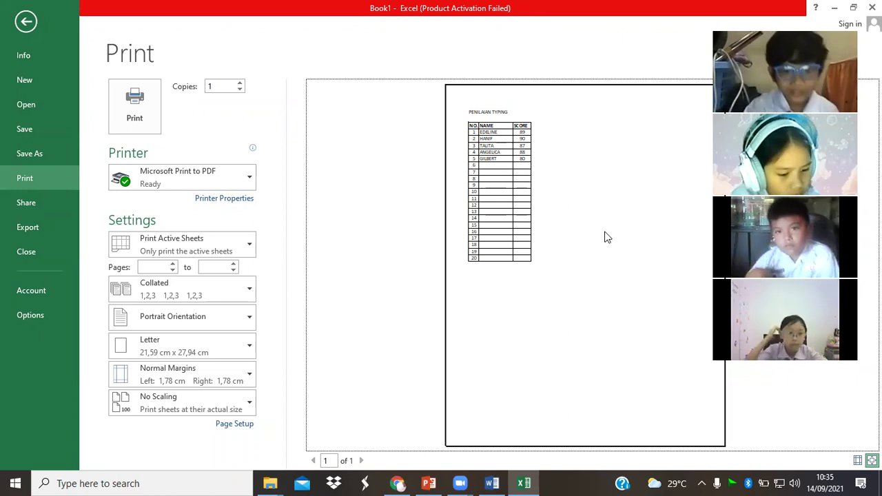
pyautogui.click(27, 21)
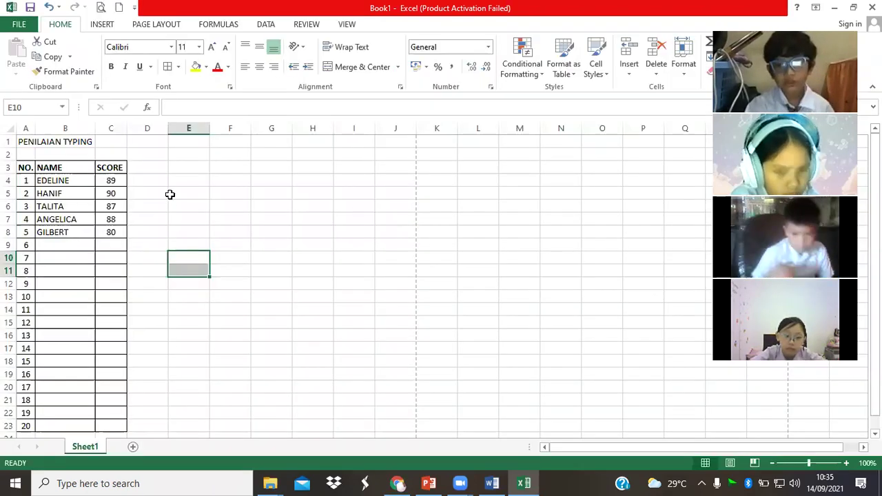
# Copy the table A3:C23 and paste it into cell A3 of a new Sheet2
pyautogui.click(129, 156)
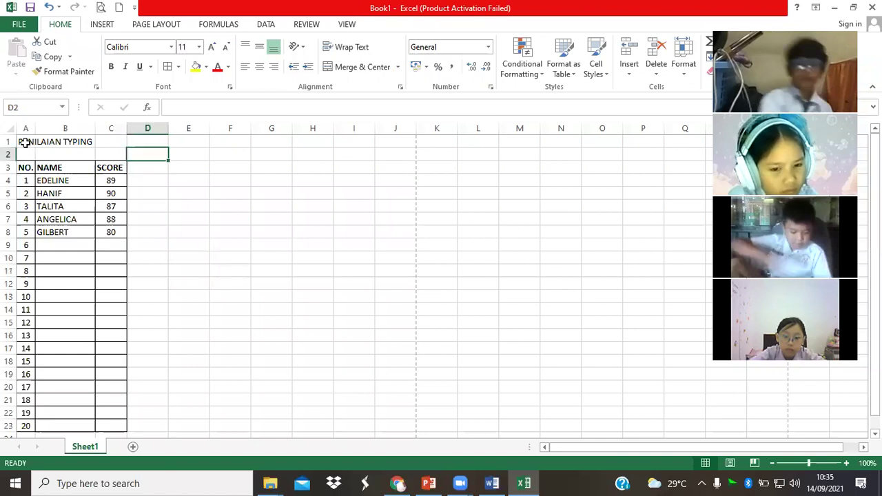
pyautogui.moveTo(24, 142); pyautogui.dragTo(93, 142)
pyautogui.click(271, 232)
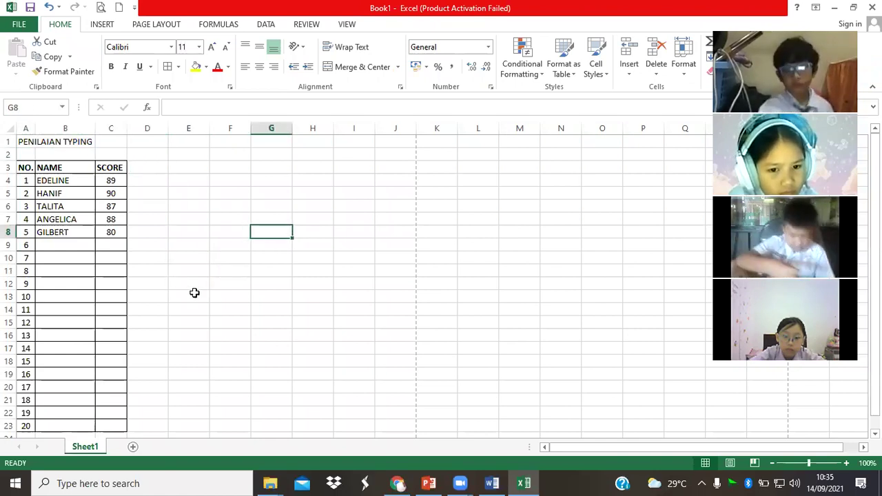
pyautogui.click(437, 332)
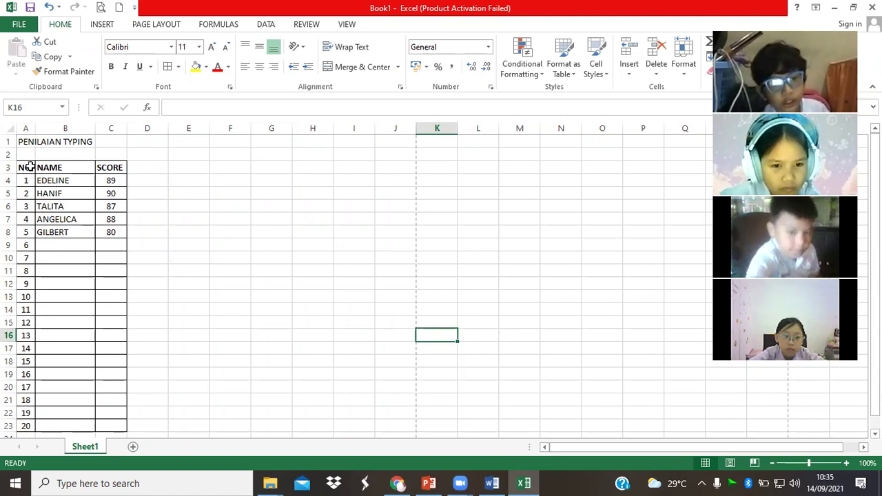
pyautogui.moveTo(30, 167); pyautogui.dragTo(120, 422)
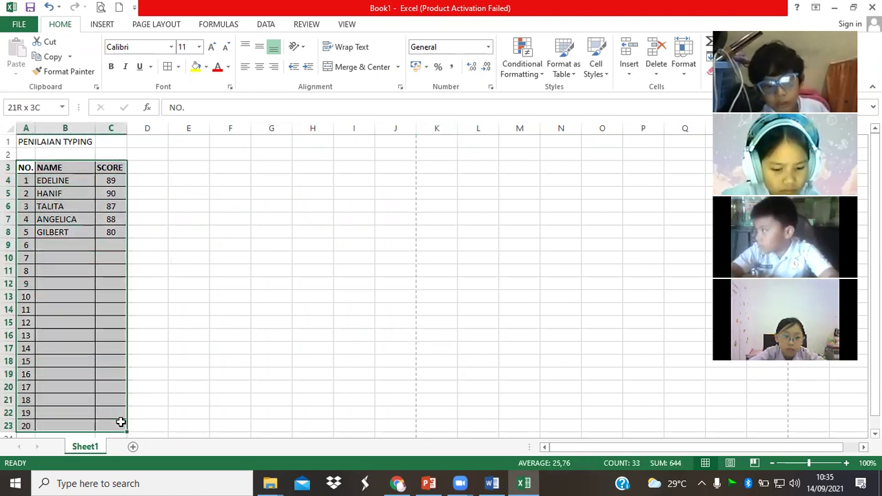
pyautogui.hotkey('ctrl', 'c')
pyautogui.click(133, 447)
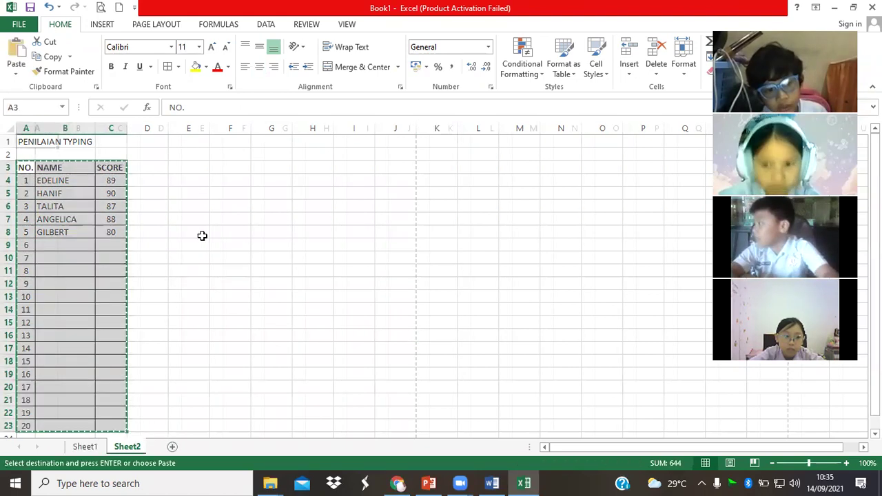
pyautogui.click(58, 169)
pyautogui.hotkey('ctrl', 'v')
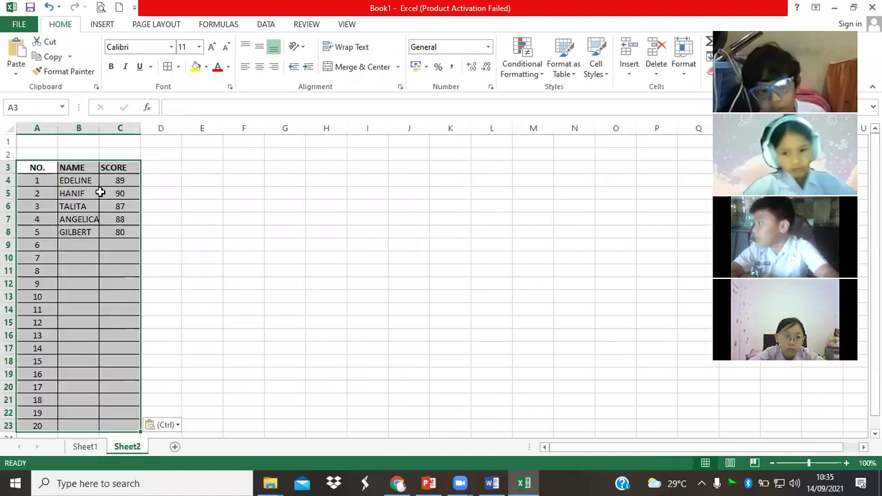
# Remove all borders from the pasted table using No Border
pyautogui.moveTo(37, 167); pyautogui.dragTo(131, 426)
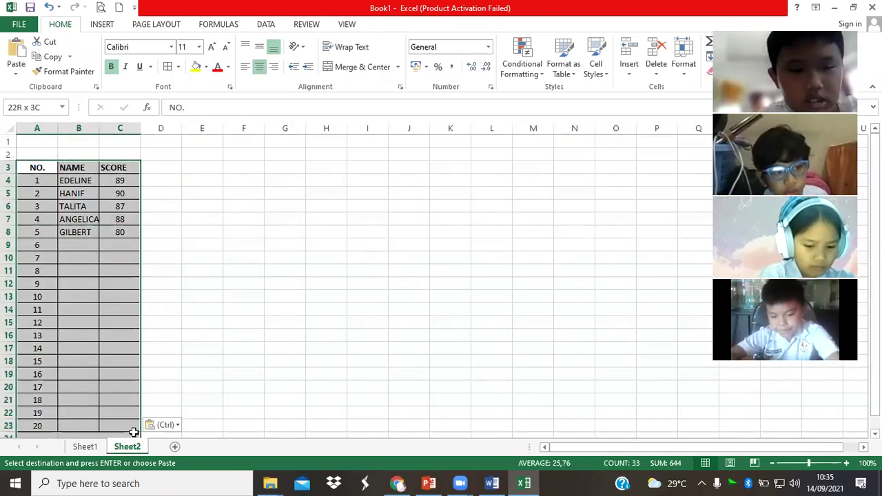
pyautogui.click(177, 66)
pyautogui.click(199, 162)
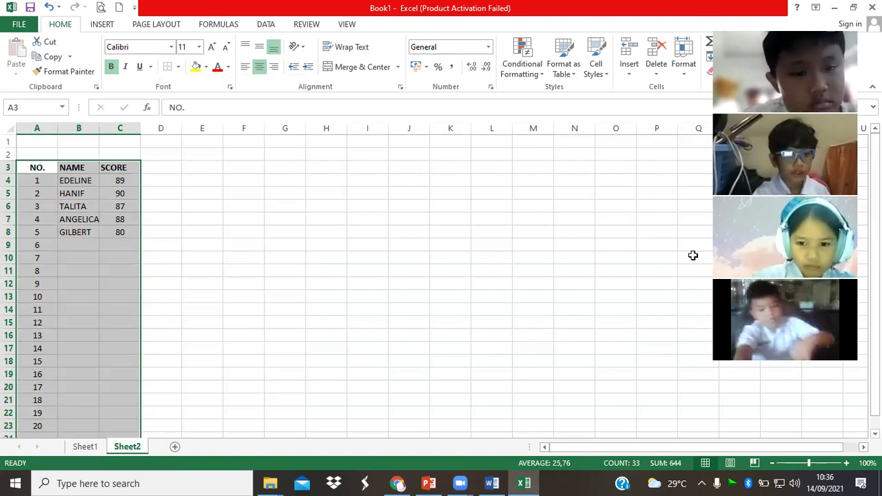
pyautogui.click(285, 232)
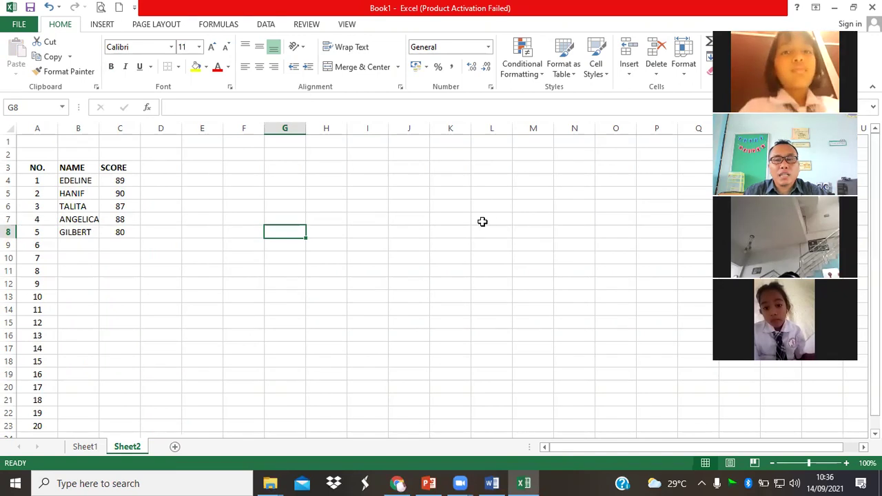
# Remove bold from the NO., NAME, SCORE header row on Sheet2
pyautogui.moveTo(40, 166); pyautogui.dragTo(120, 164)
pyautogui.click(111, 67)
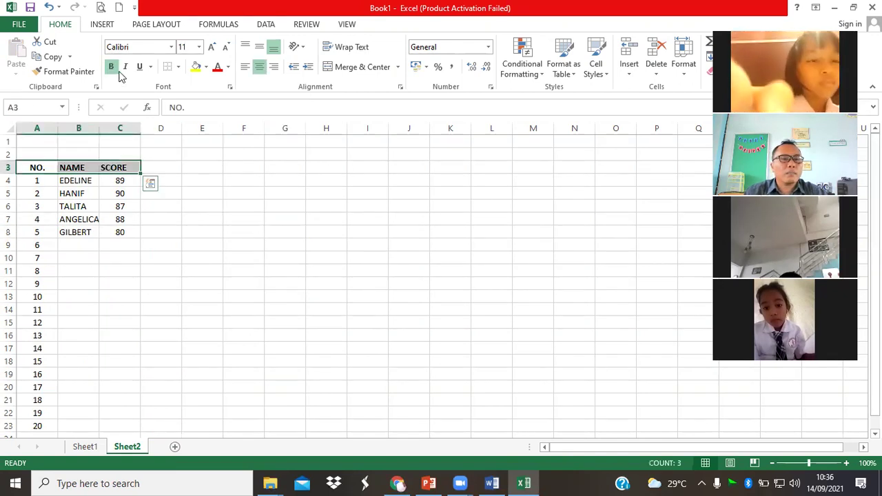
pyautogui.click(284, 270)
pyautogui.moveTo(52, 169); pyautogui.dragTo(114, 168)
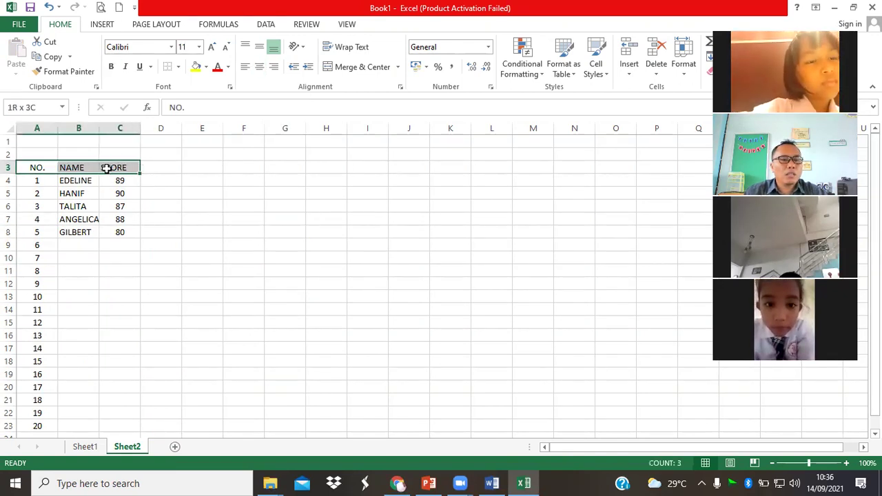
pyautogui.click(48, 222)
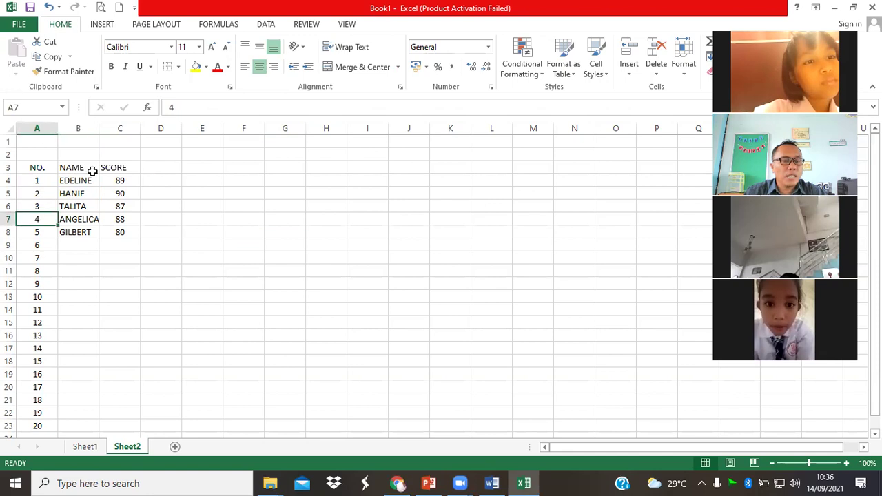
# Turn off centring for the scores in C4:C8 and the numbers in A4:A23
pyautogui.moveTo(135, 183); pyautogui.dragTo(124, 231)
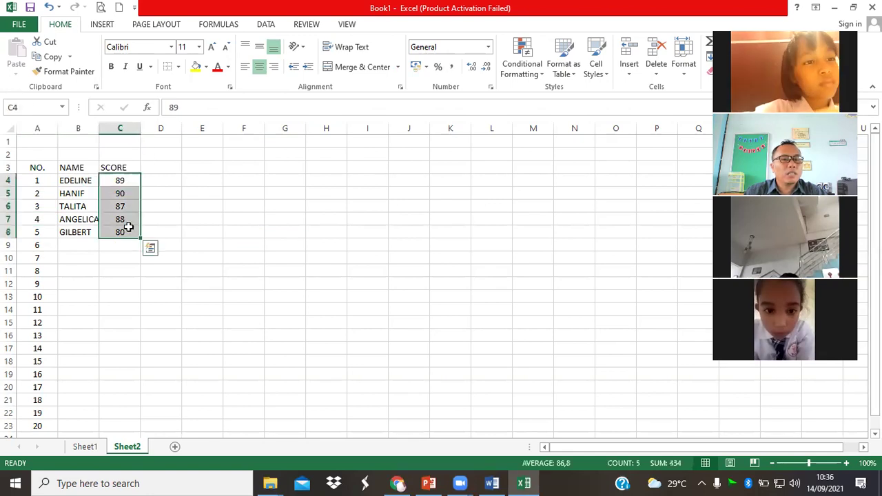
pyautogui.click(260, 67)
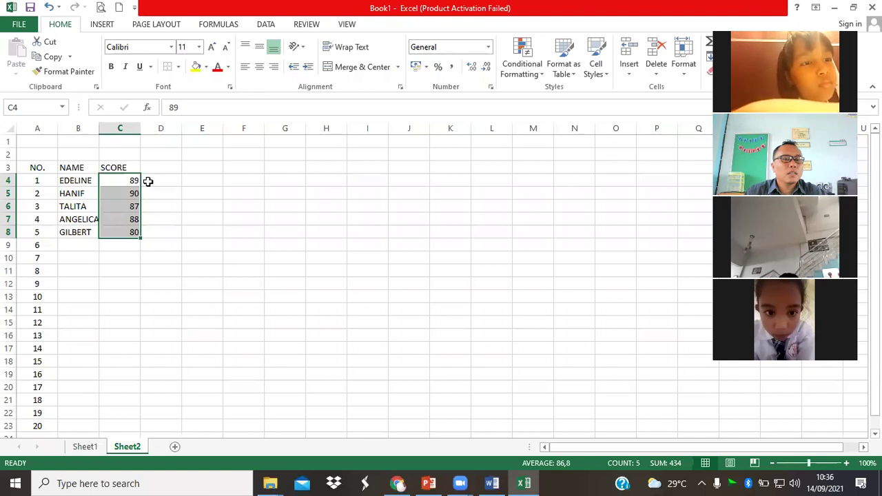
pyautogui.moveTo(34, 183); pyautogui.dragTo(13, 425)
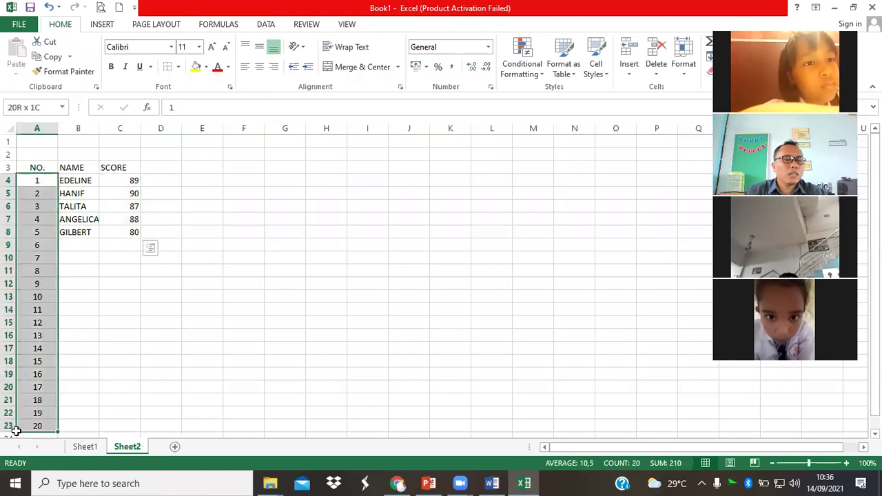
pyautogui.click(260, 67)
pyautogui.click(38, 168)
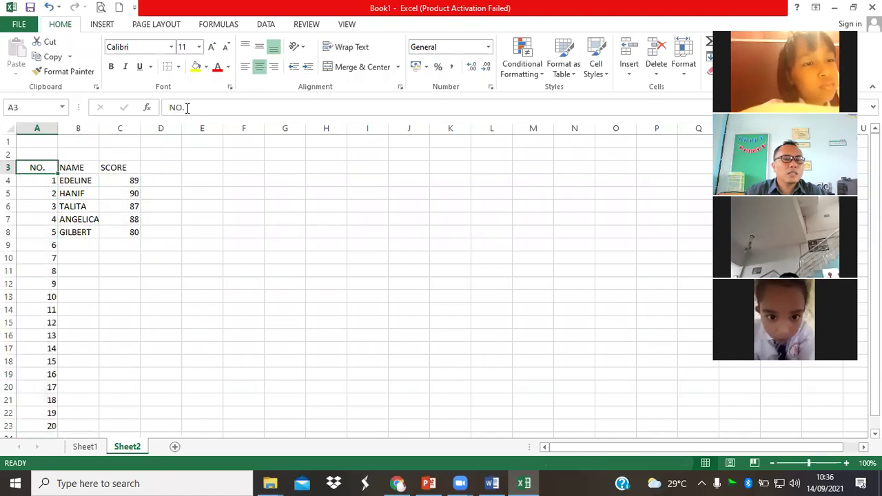
pyautogui.click(280, 193)
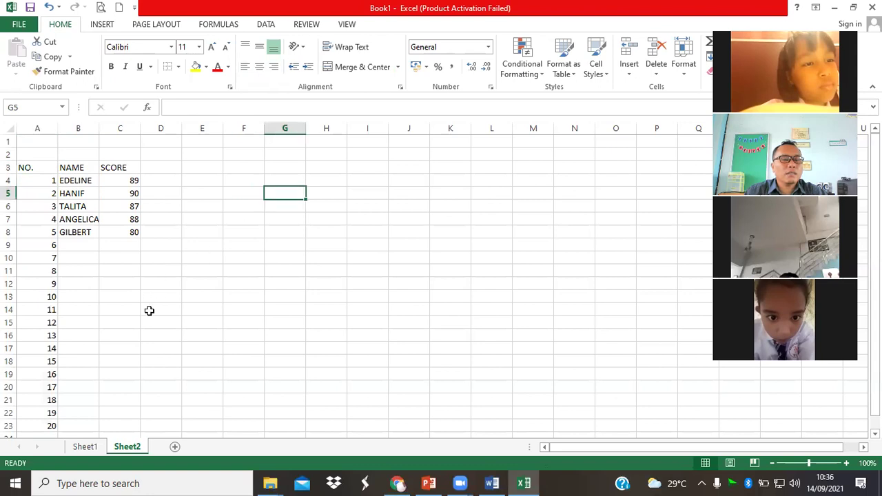
pyautogui.click(102, 230)
pyautogui.click(307, 246)
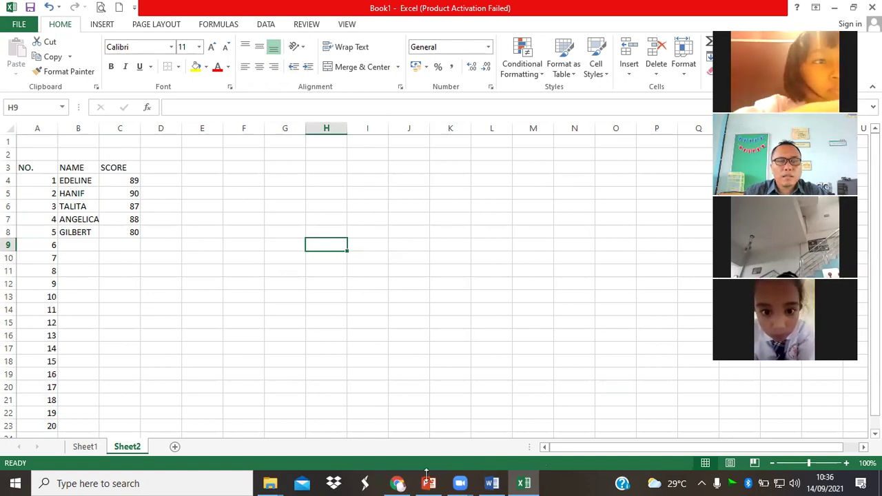
pyautogui.click(461, 472)
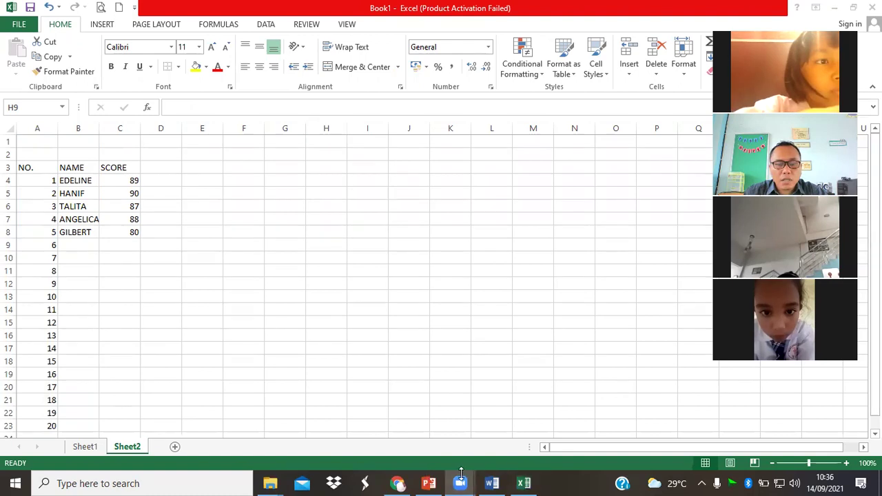
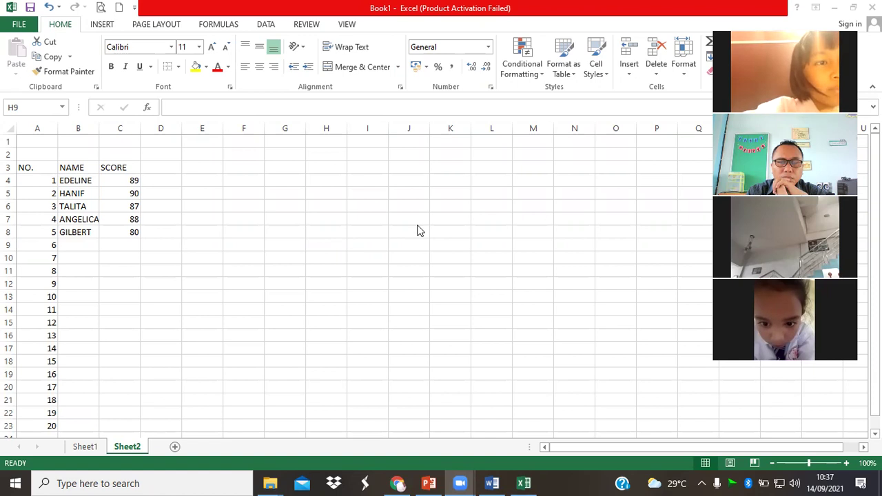
# Open and dismiss the Windows apps list twice, returning to the Excel sheet
pyautogui.click(15, 481)
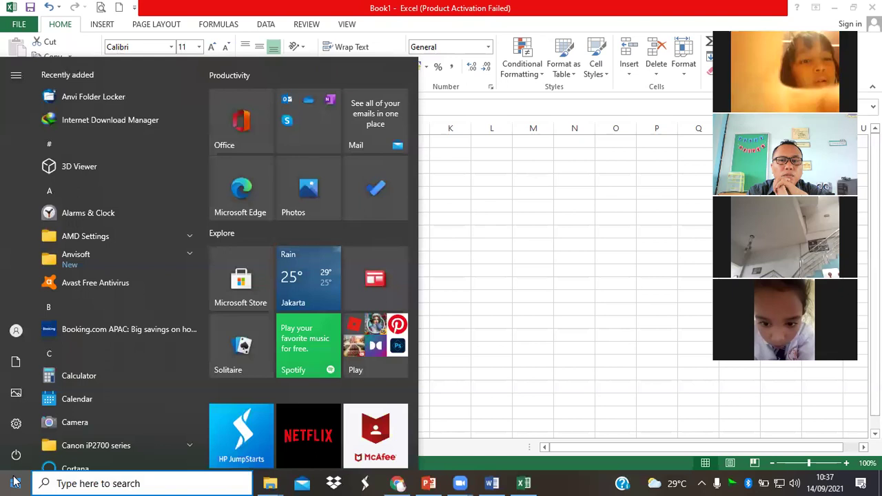
pyautogui.click(15, 481)
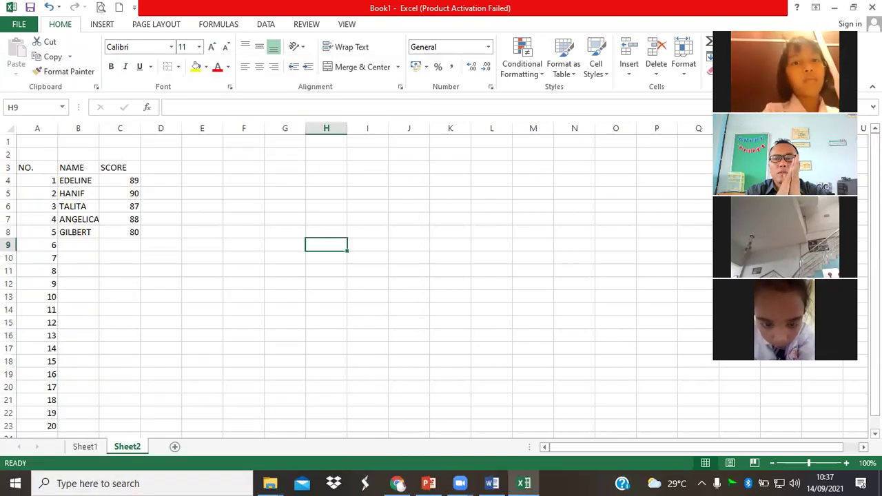
pyautogui.click(16, 483)
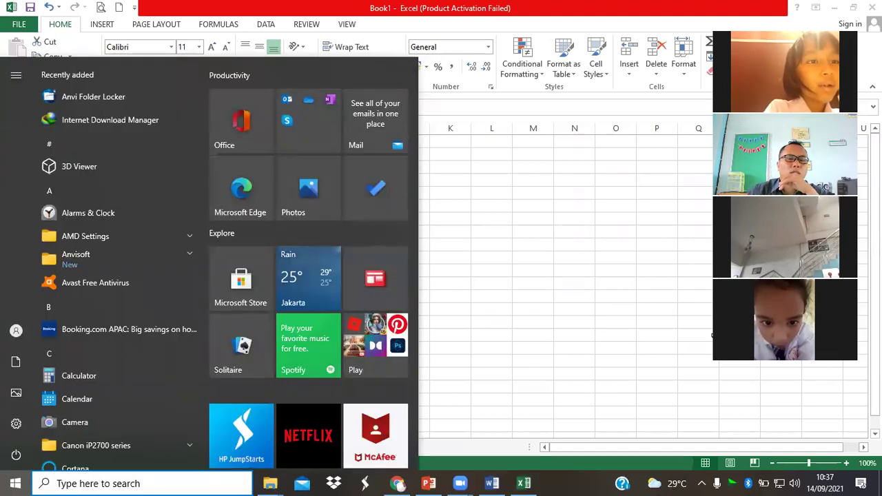
pyautogui.press('Escape')
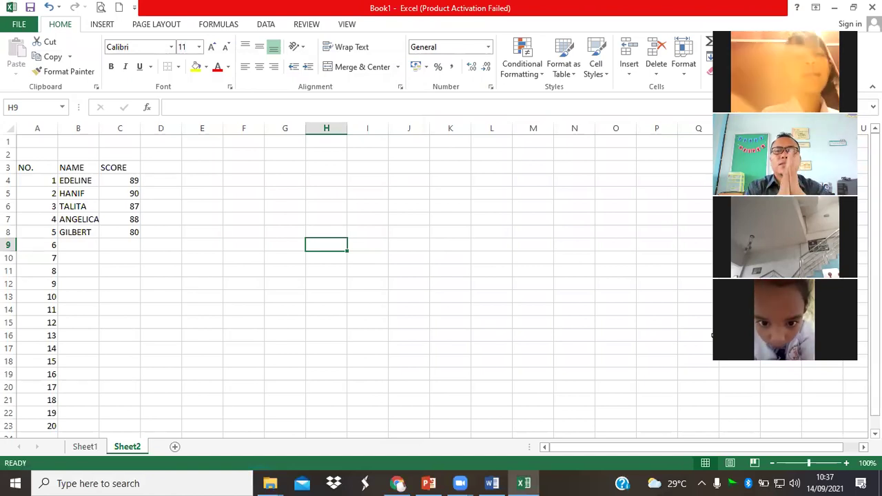
# Select cells J3, A4 and B23, then switch to Chrome's typing.com class progress page
pyautogui.click(419, 164)
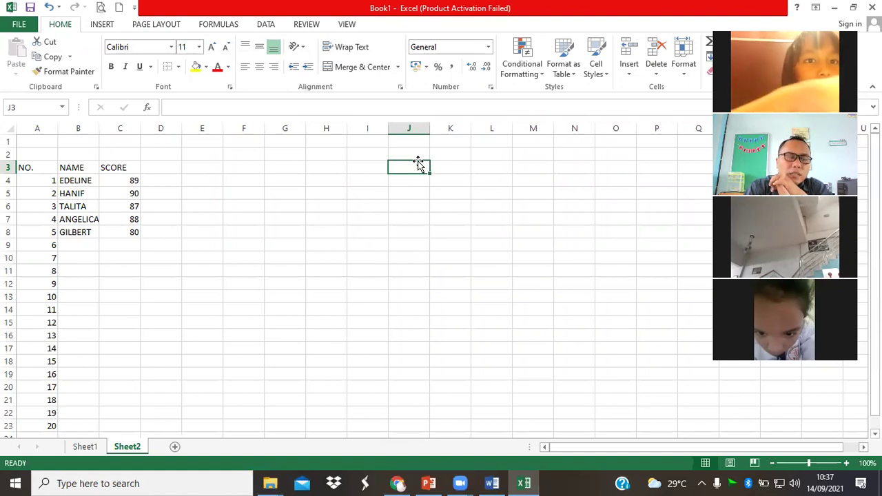
pyautogui.click(53, 181)
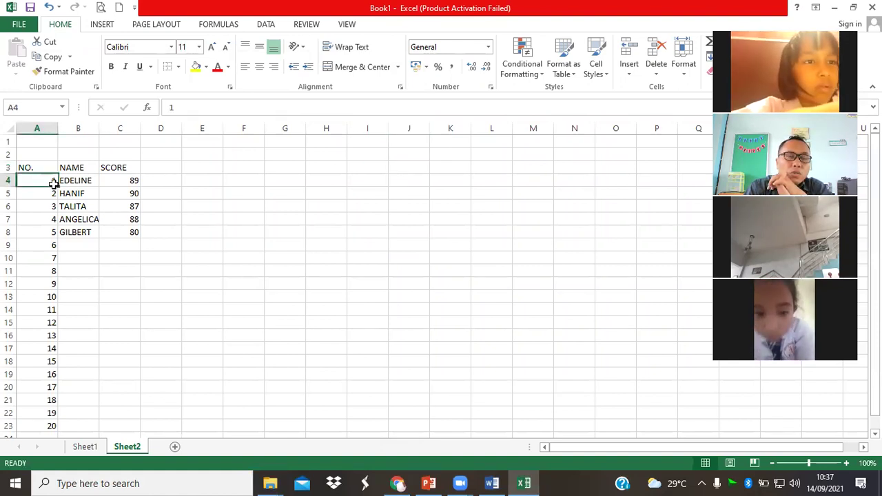
pyautogui.click(89, 424)
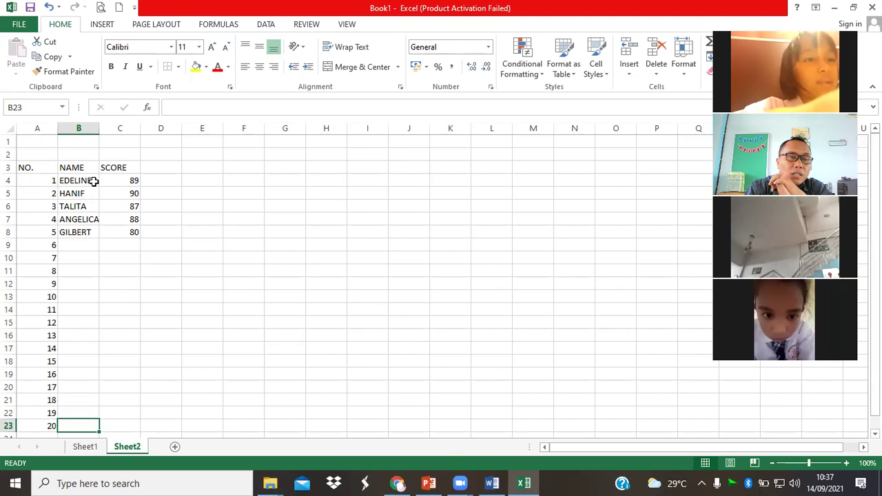
pyautogui.hotkey('alt', 'Tab')
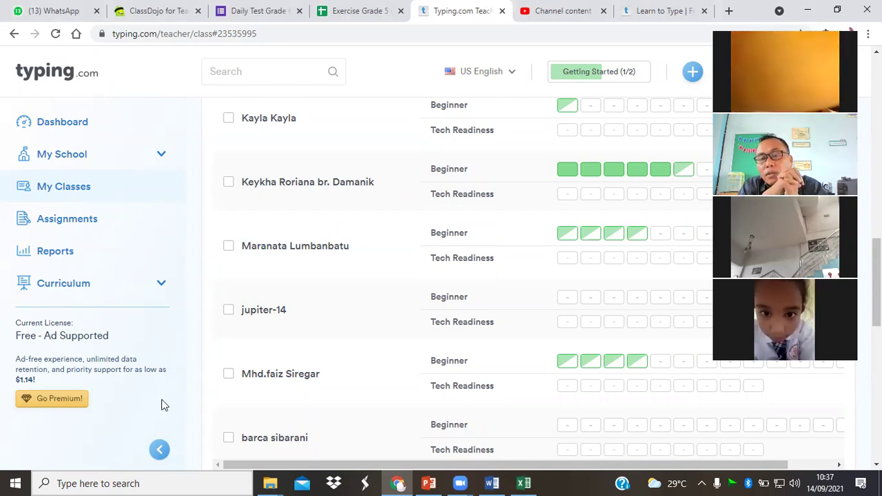
# Check the Exercise Grade 5 responses down to row 58, then go back to the Excel workbook
pyautogui.click(360, 11)
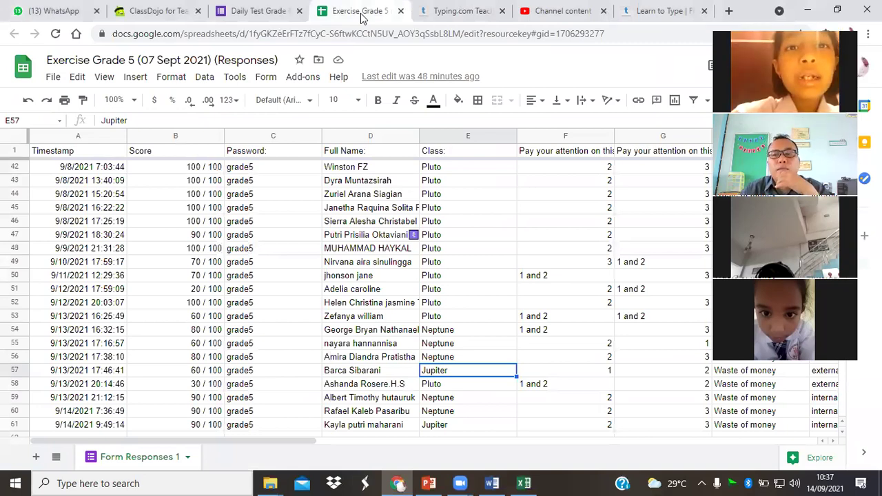
pyautogui.click(115, 386)
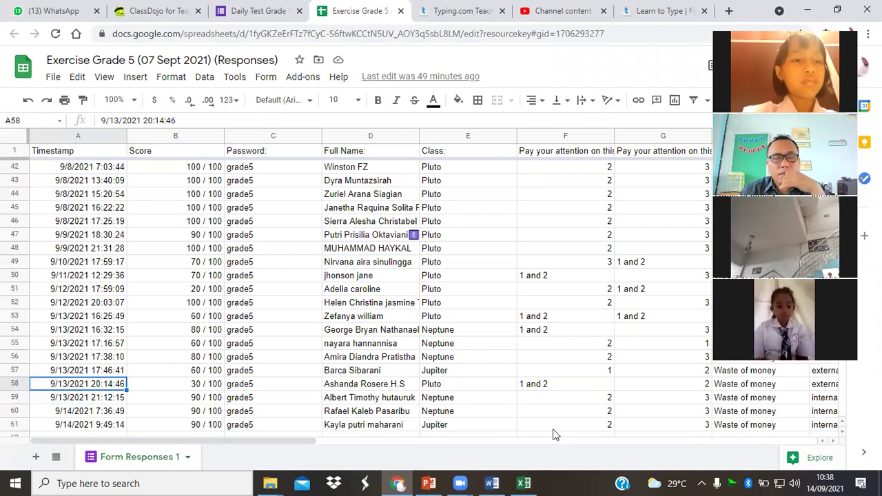
pyautogui.click(525, 483)
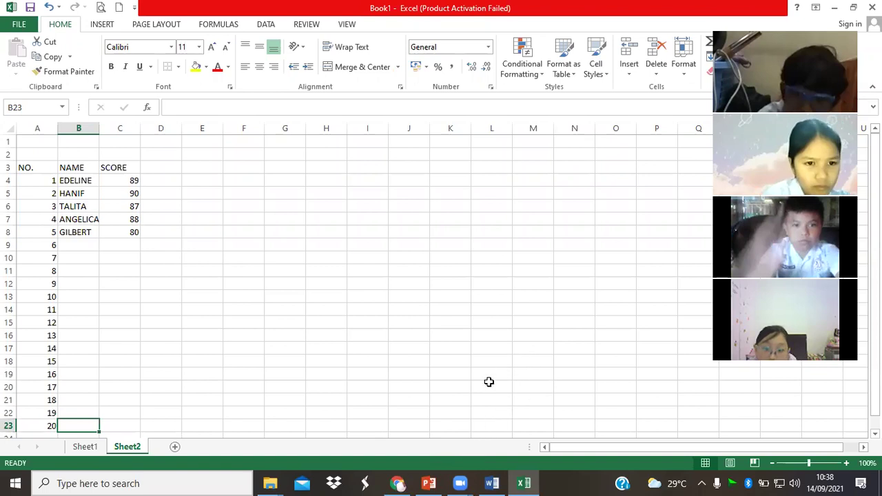
# Undo the series fill so cells A4:A23 all read 1, then move to A3
pyautogui.click(229, 310)
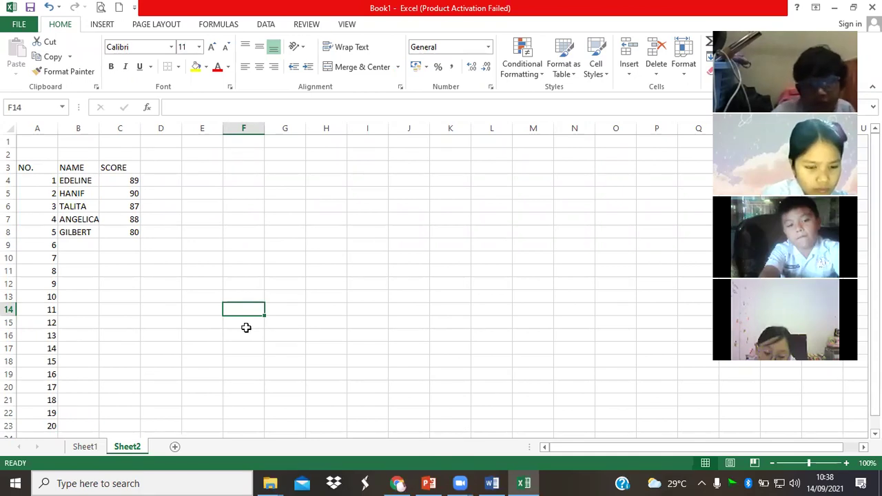
pyautogui.hotkey('ctrl', 'z')
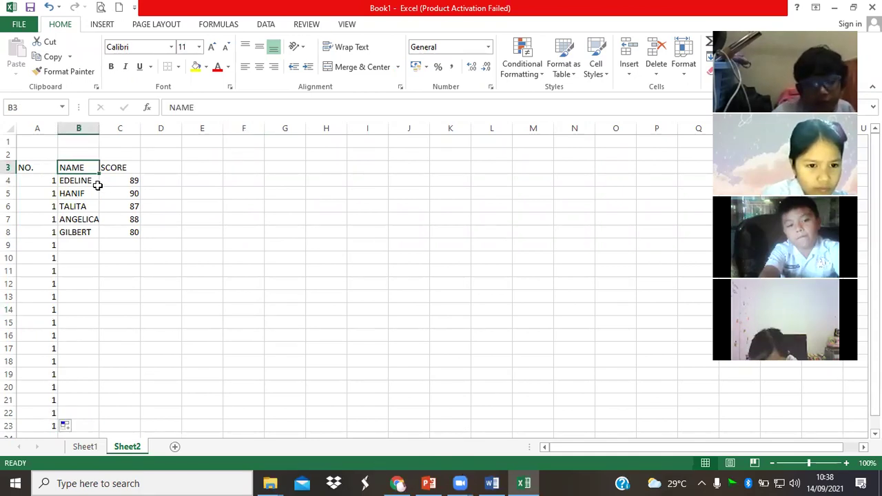
pyautogui.press('Left')
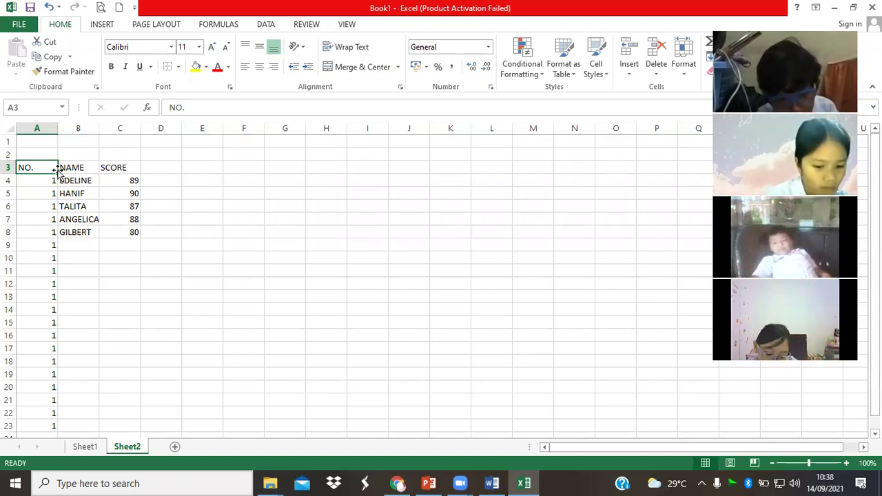
# Narrow column A to fit the numbers and widen column B to fit the names
pyautogui.moveTo(58, 129); pyautogui.dragTo(39, 129)
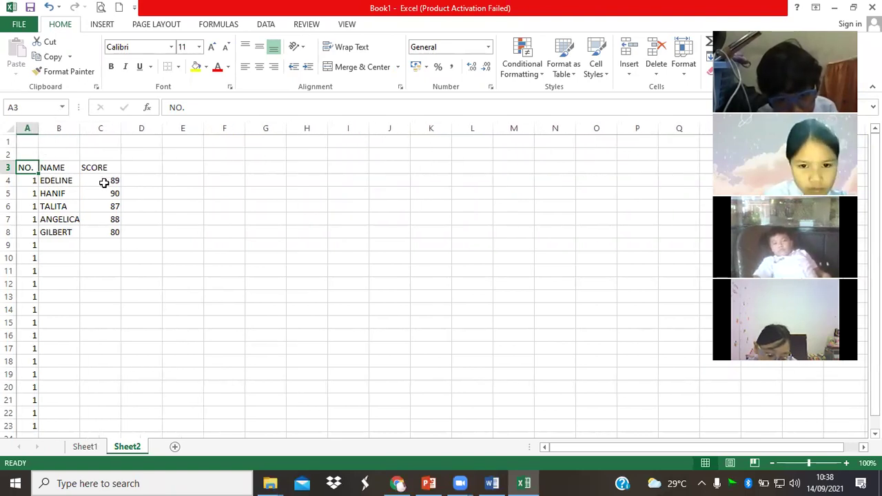
pyautogui.click(65, 233)
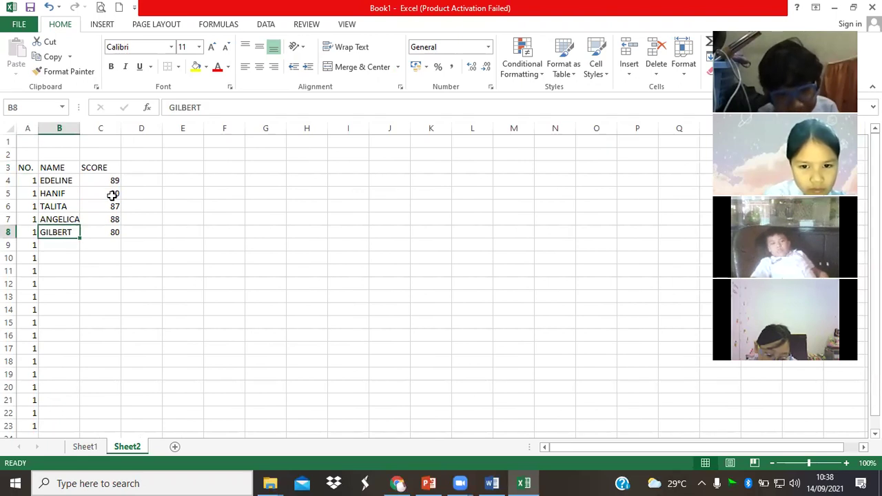
pyautogui.moveTo(80, 130); pyautogui.dragTo(123, 130)
pyautogui.moveTo(115, 179); pyautogui.dragTo(115, 231)
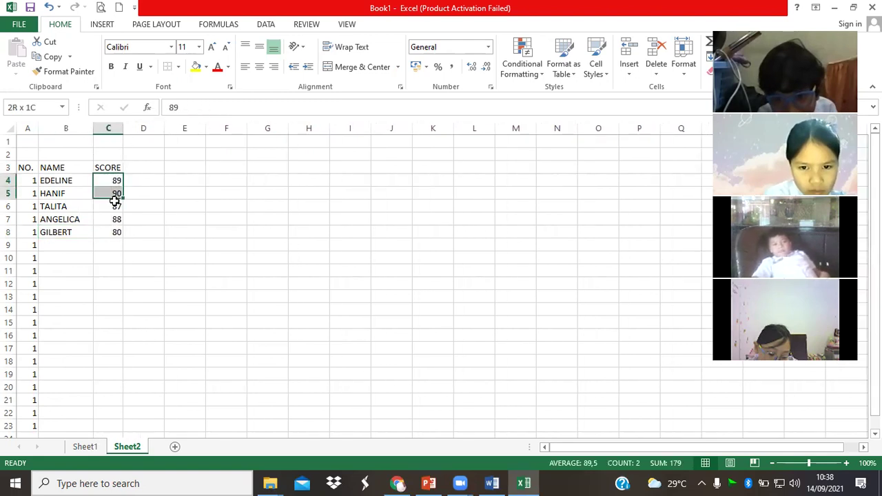
pyautogui.moveTo(115, 181)
pyautogui.mouseDown()
pyautogui.moveTo(115, 167)
pyautogui.moveTo(115, 232)
pyautogui.mouseUp()
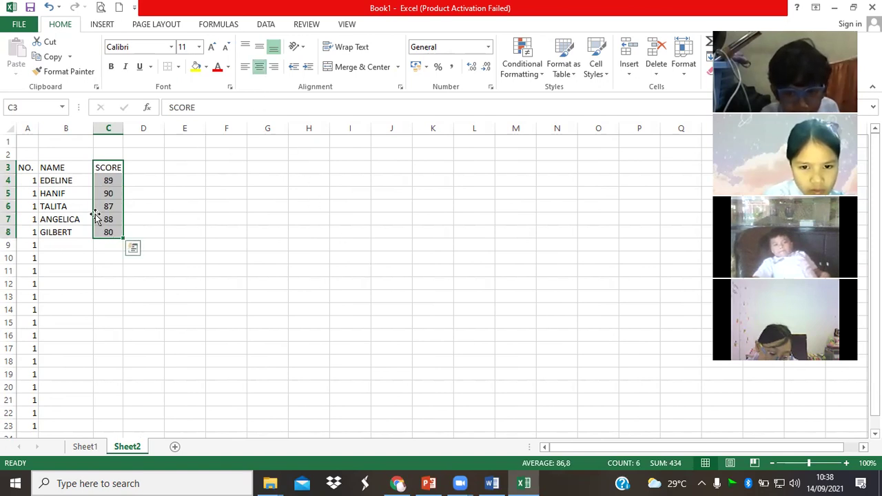
# Enter 2 in A5 and fill the 1, 2 series down to 20 in A23
pyautogui.click(32, 180)
pyautogui.press('Down')
pyautogui.write('2')
pyautogui.press('Return')
pyautogui.moveTo(32, 181); pyautogui.dragTo(37, 427)
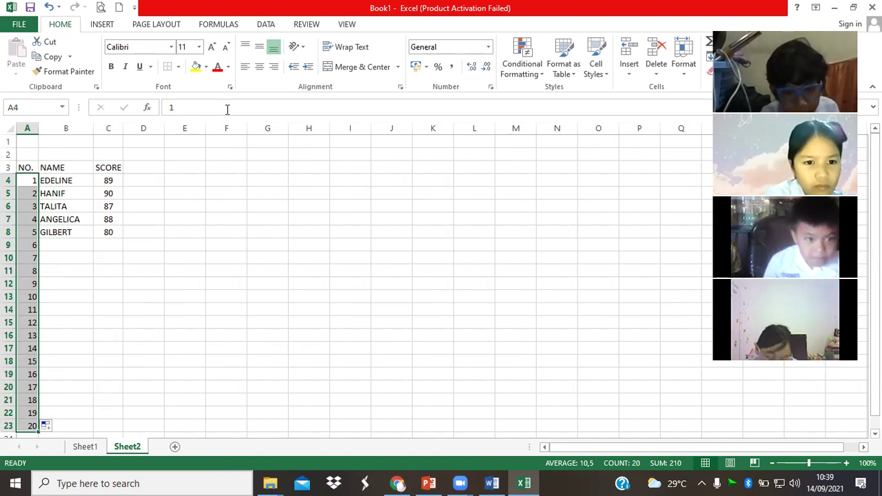
# Center the NO. column from A3 to A23
pyautogui.moveTo(26, 168); pyautogui.dragTo(21, 430)
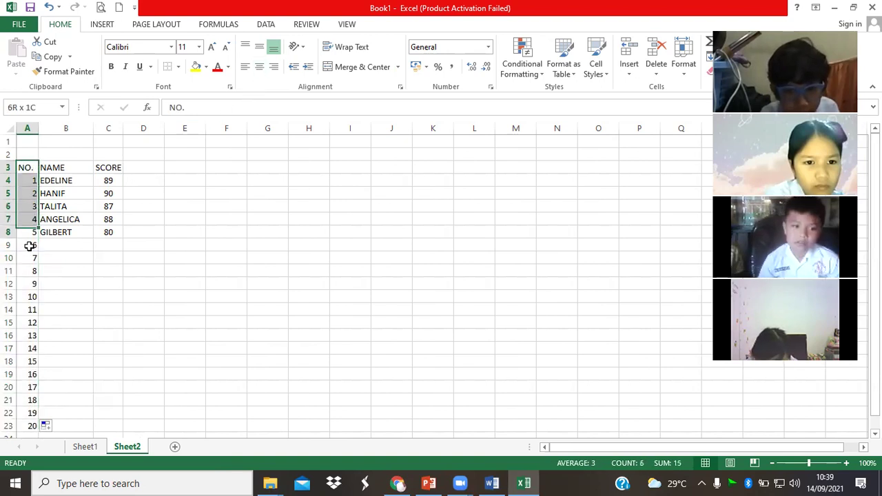
pyautogui.click(259, 67)
pyautogui.click(303, 274)
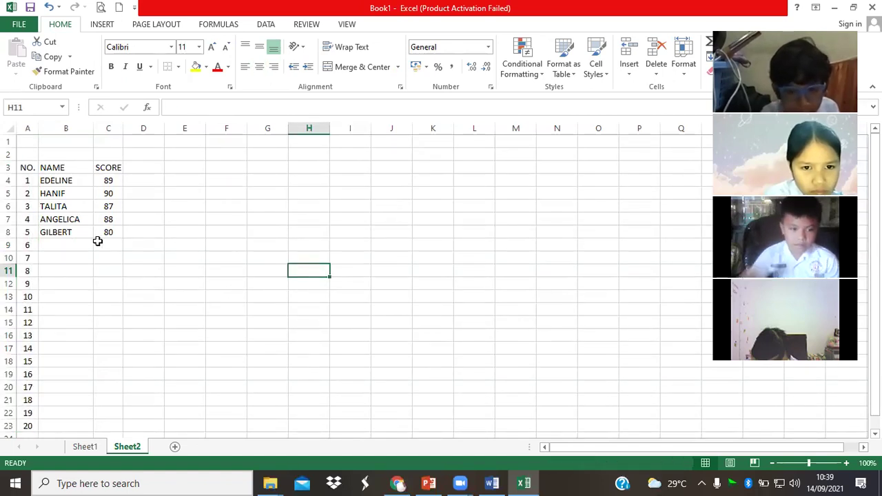
# Apply All Borders to the whole table A3:C23
pyautogui.moveTo(28, 167)
pyautogui.mouseDown()
pyautogui.moveTo(90, 199)
pyautogui.moveTo(113, 432)
pyautogui.moveTo(121, 427)
pyautogui.mouseUp()
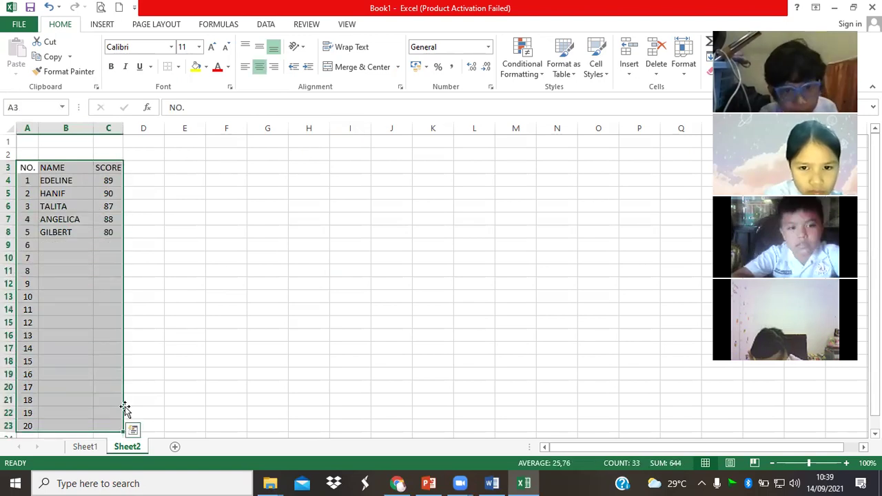
pyautogui.click(178, 68)
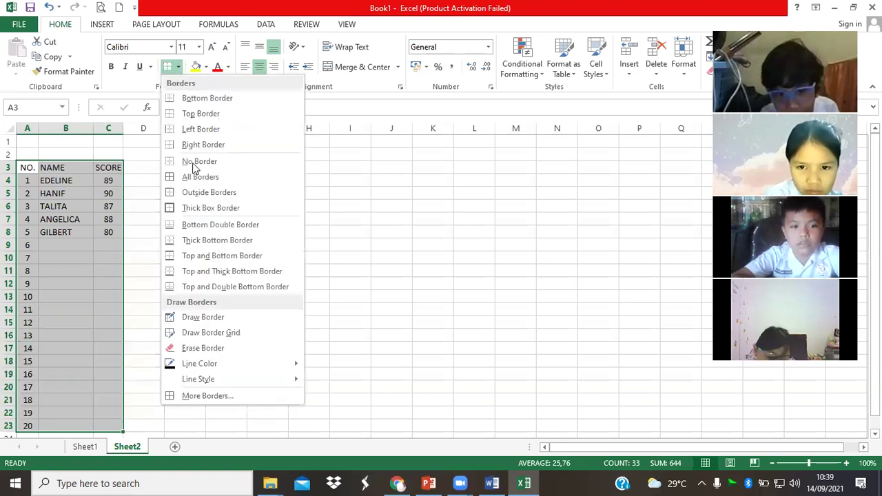
pyautogui.click(197, 175)
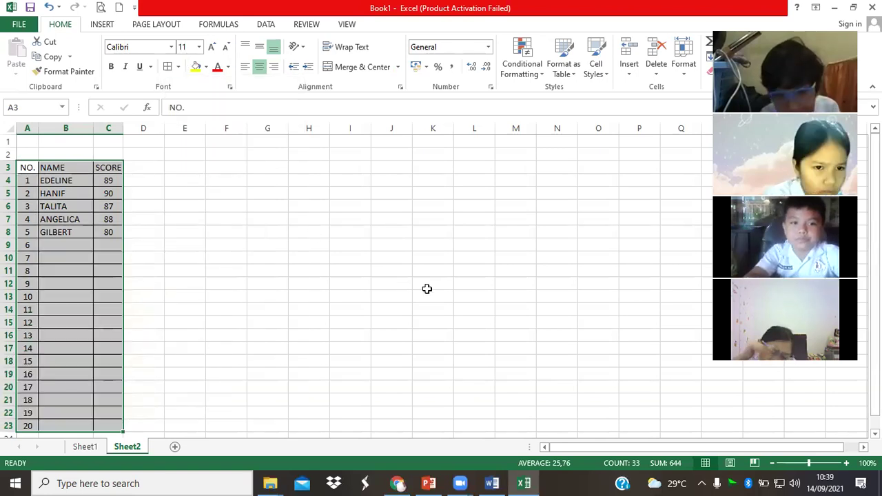
pyautogui.click(428, 276)
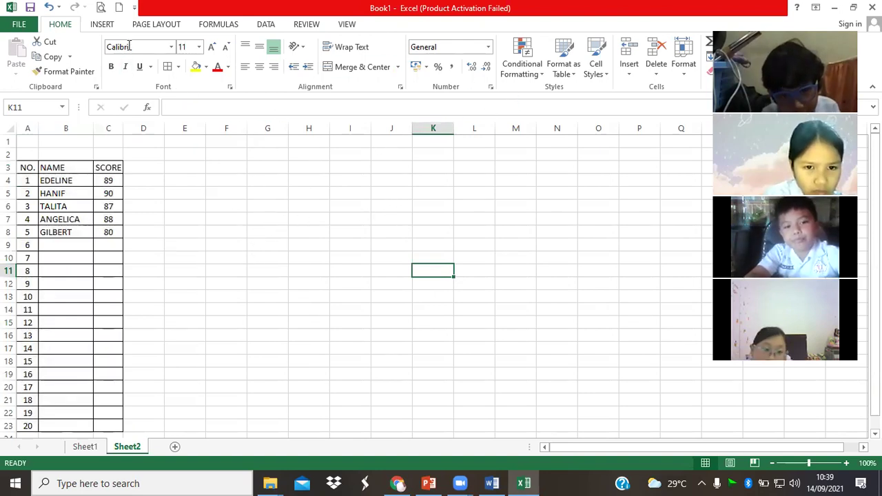
# Preview the bordered table on the Print screen, then return to the worksheet
pyautogui.click(107, 9)
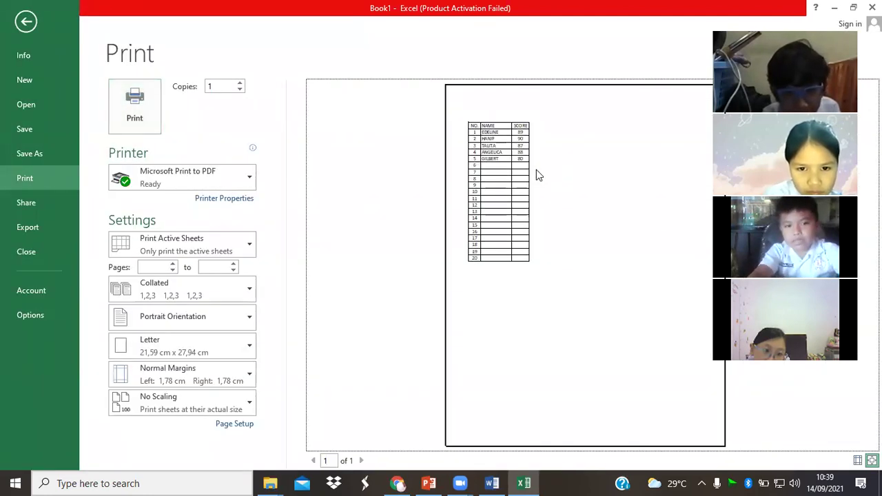
pyautogui.press('Escape')
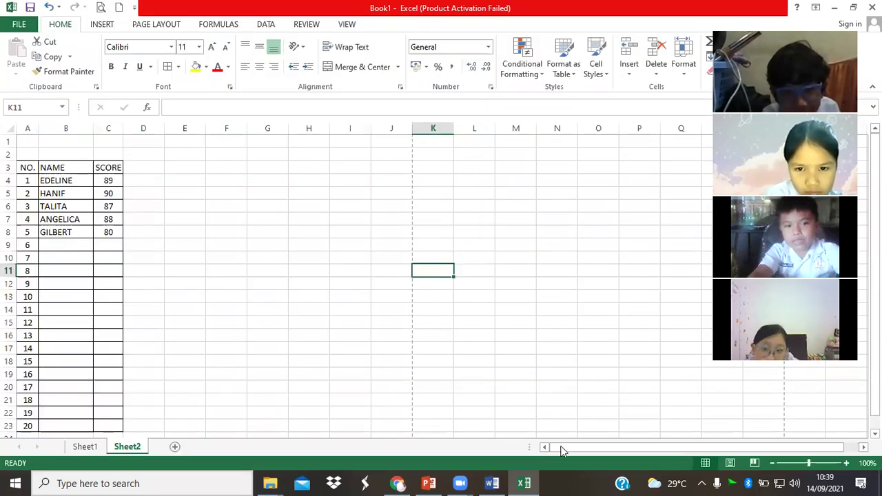